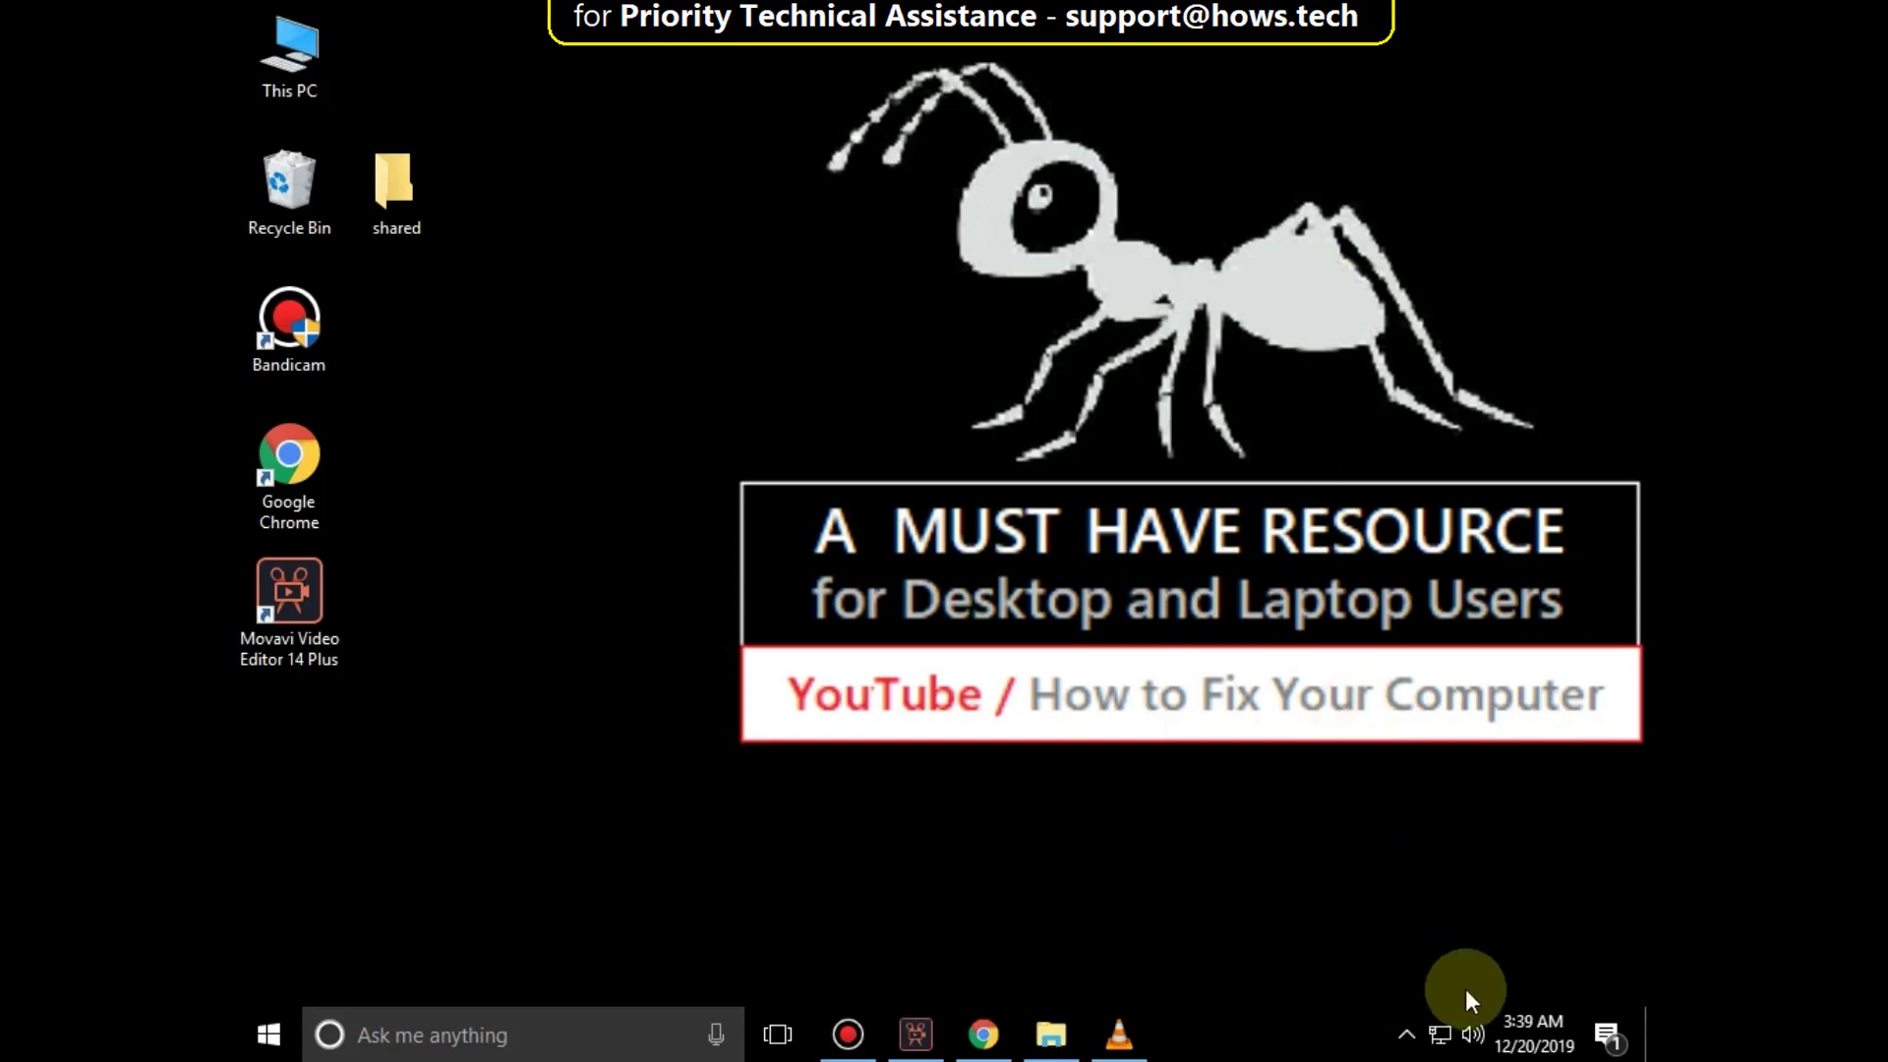
From the tray network icon, open Network and Sharing Center's advanced sharing settings
right_click(1441, 1044)
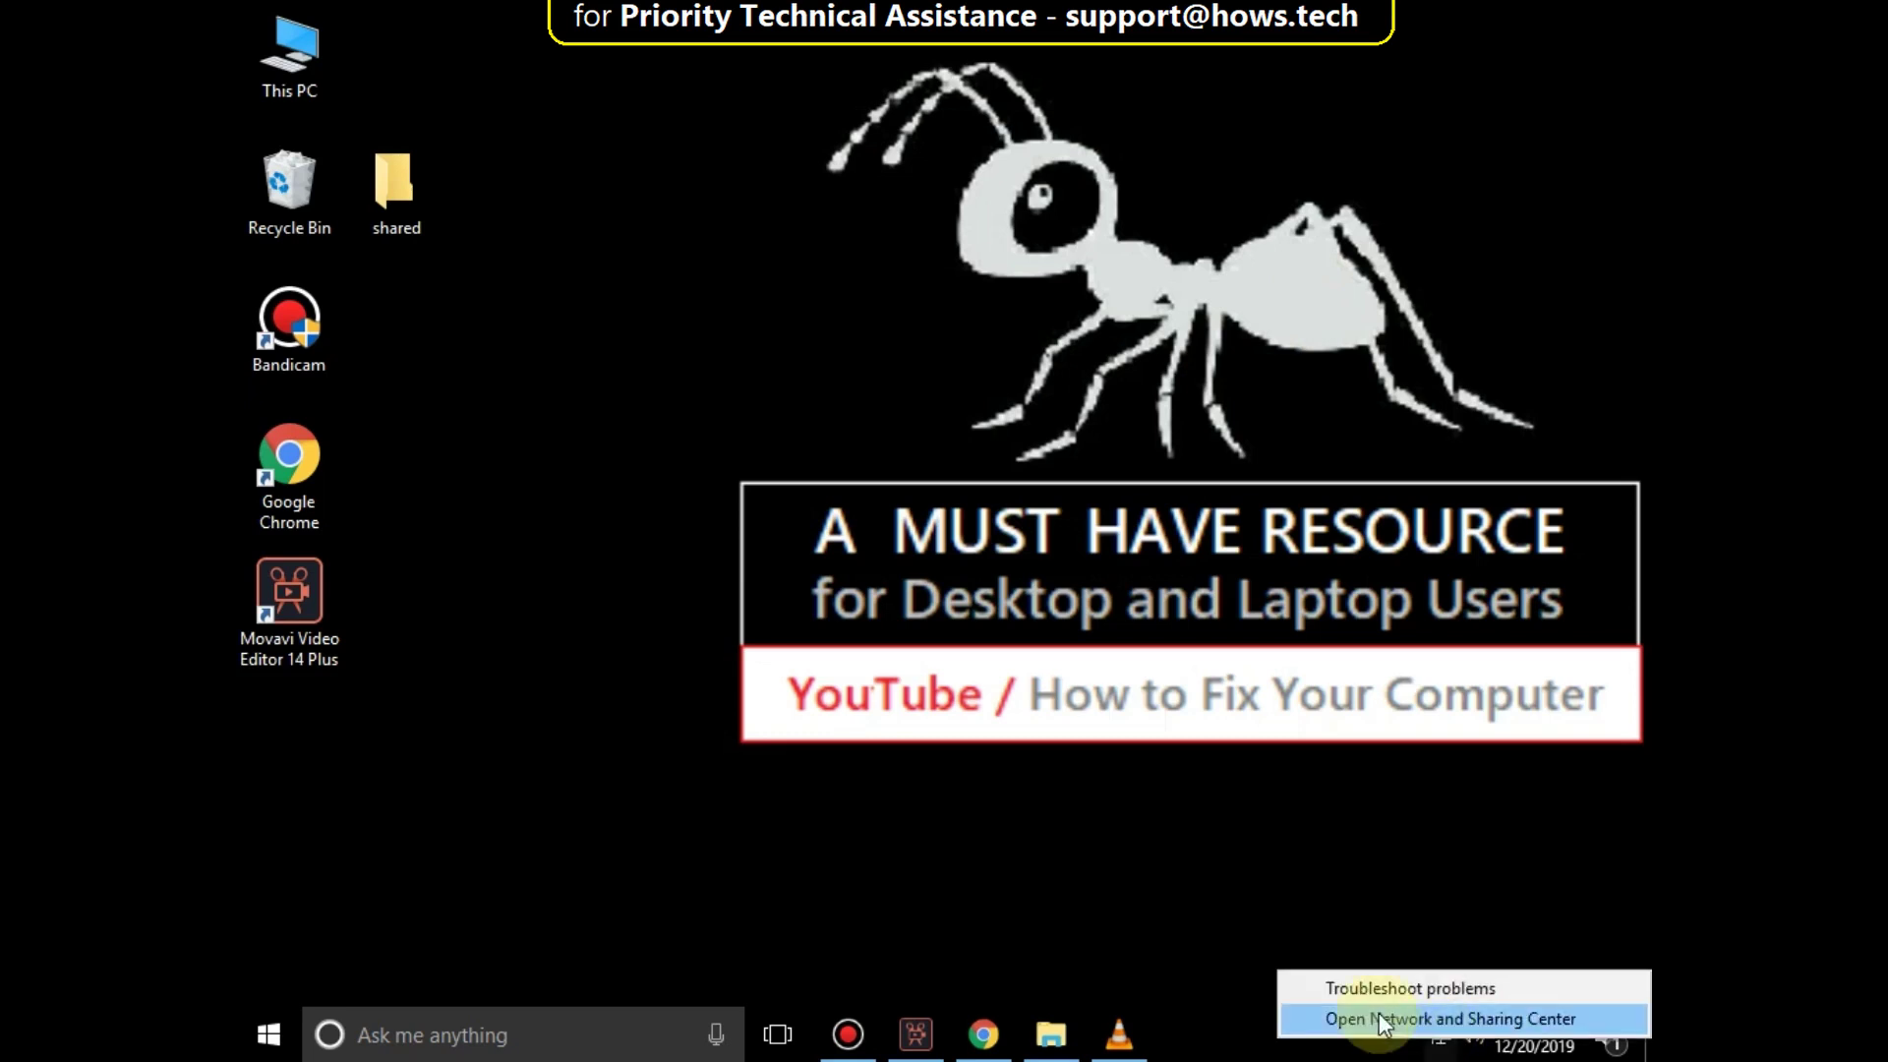
left_click(1440, 1021)
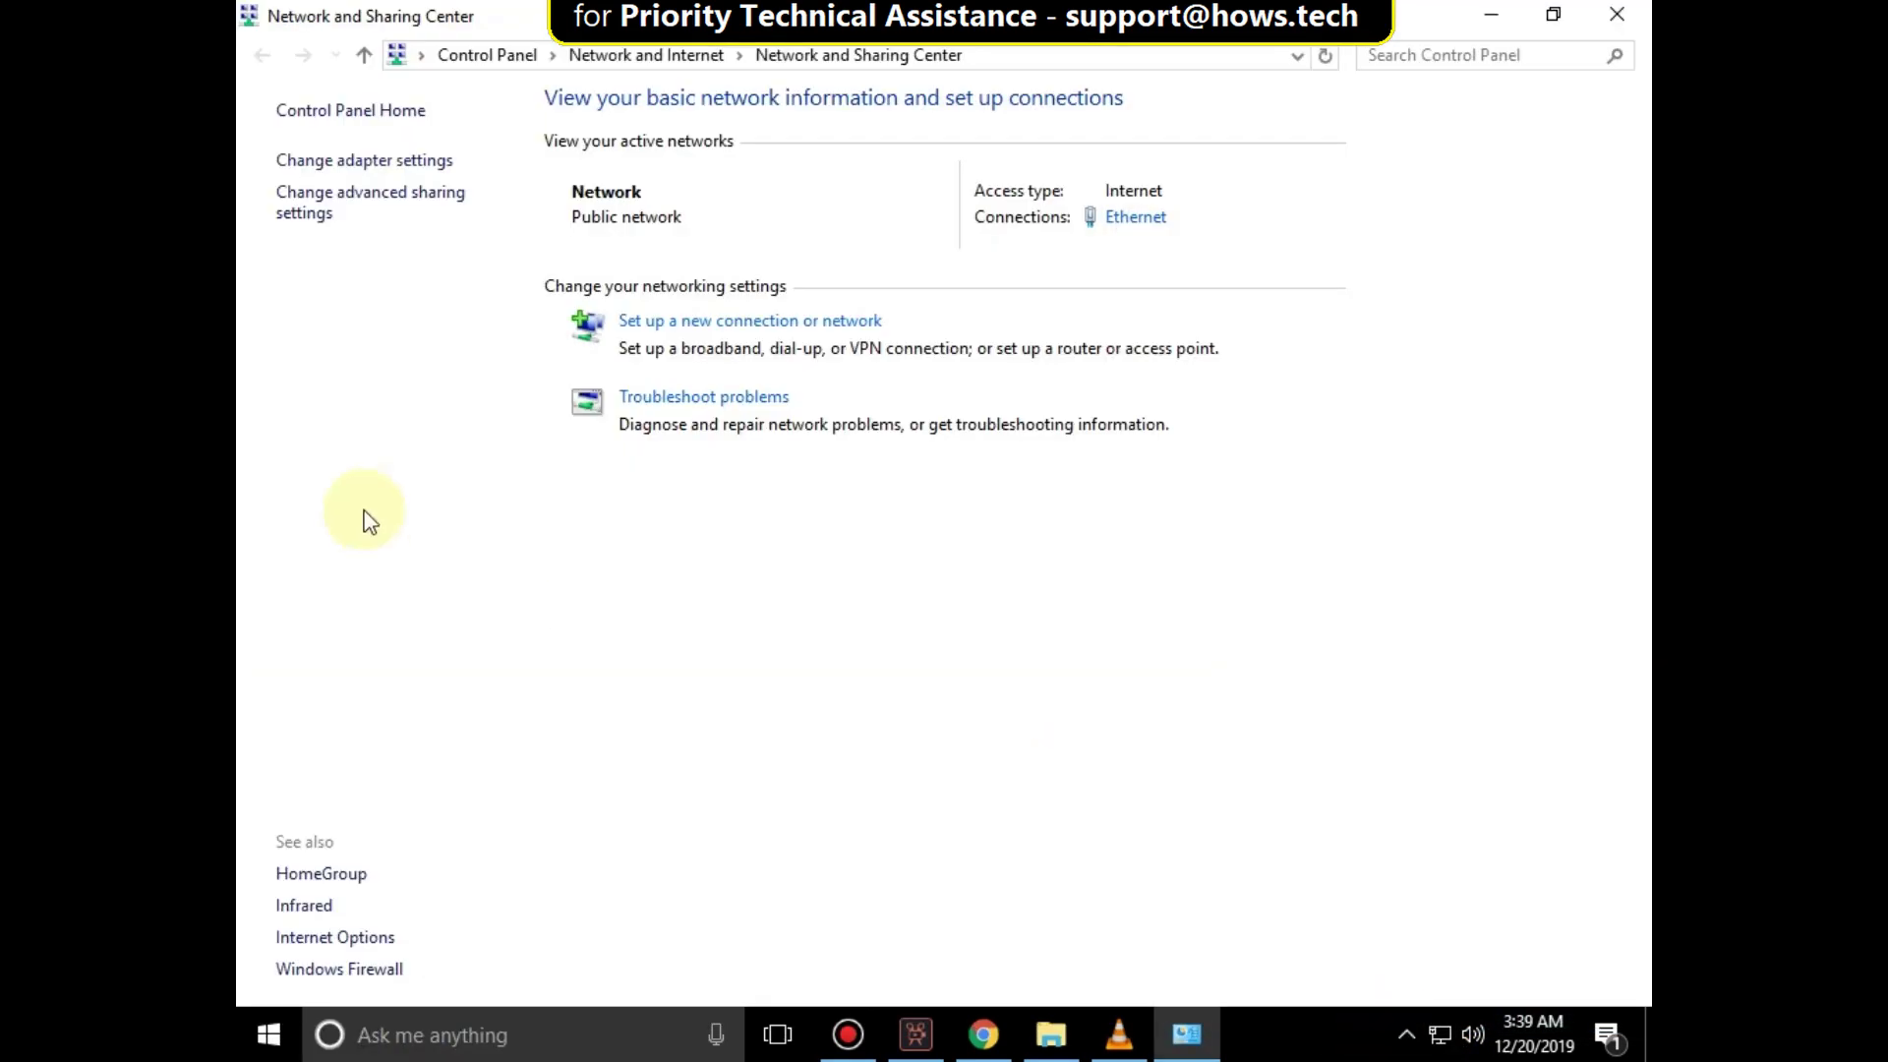
left_click(308, 206)
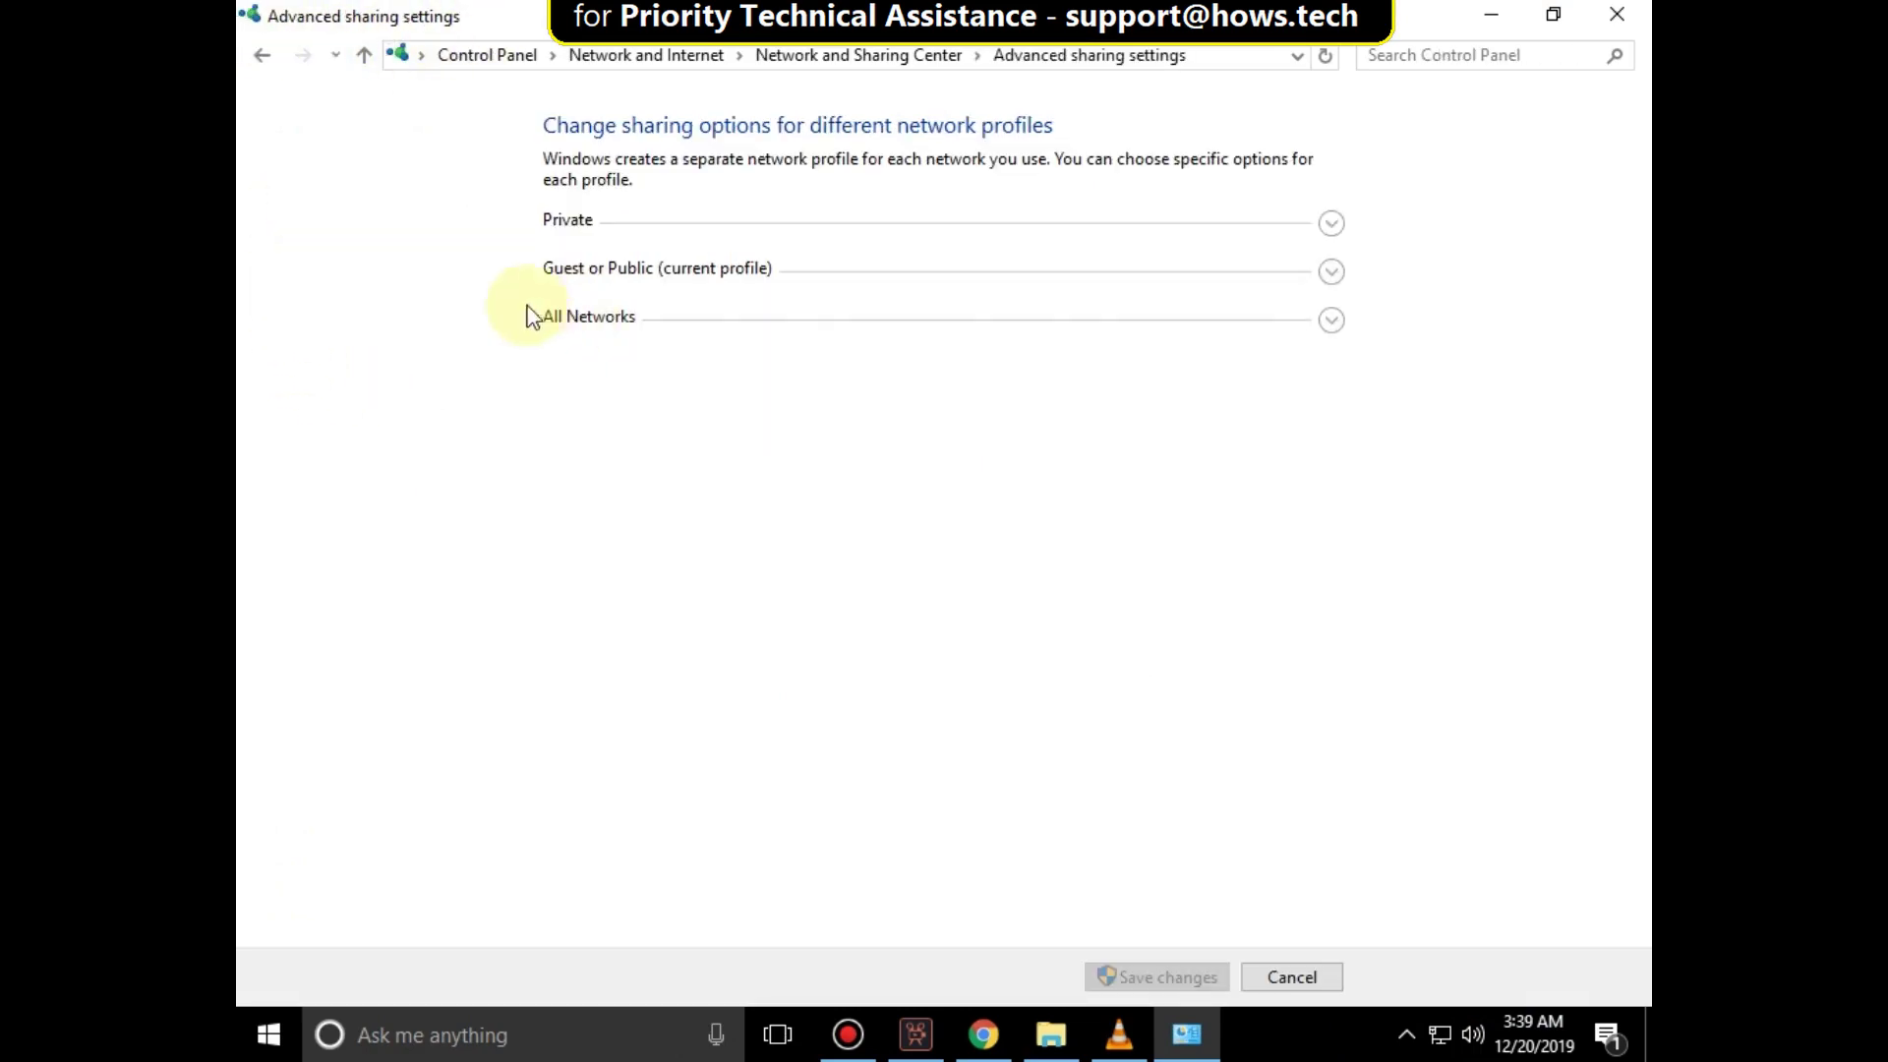
Turn on file and printer sharing for Private, plus network discovery and file sharing for Guest or Public
left_click(570, 221)
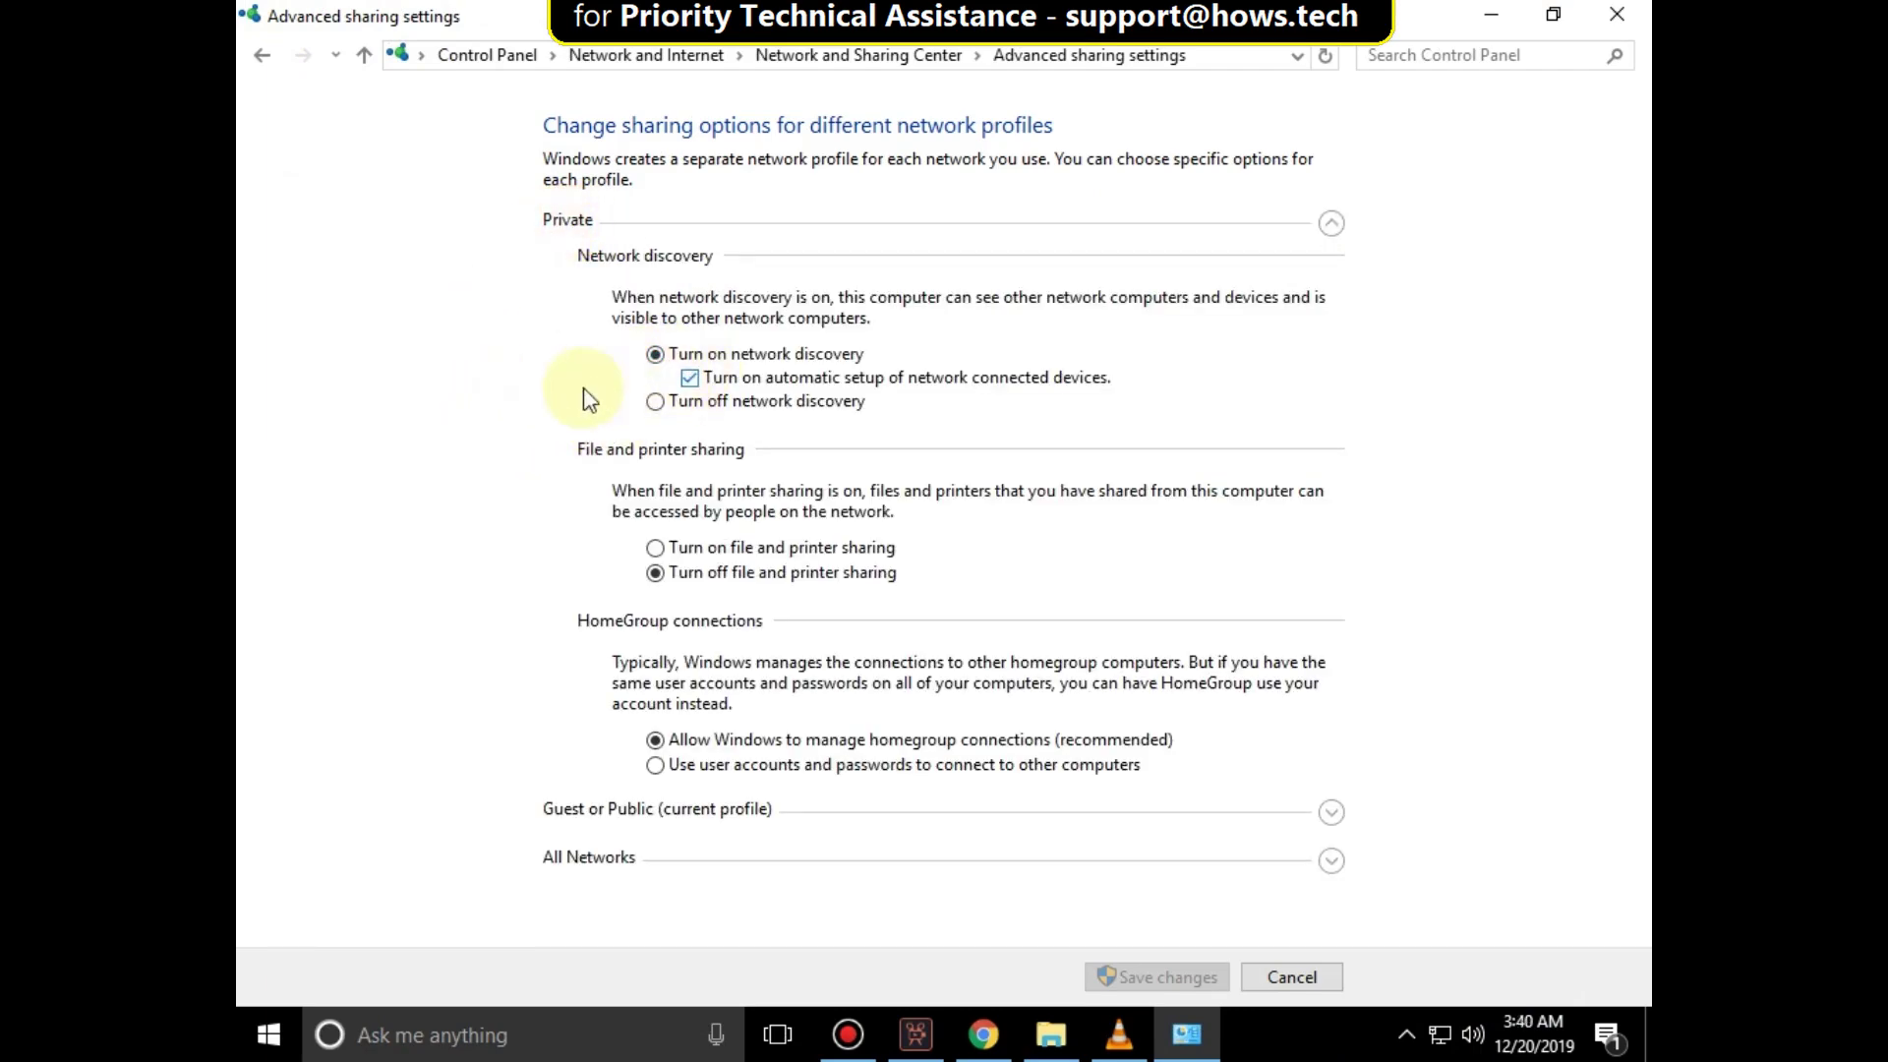
left_click(655, 548)
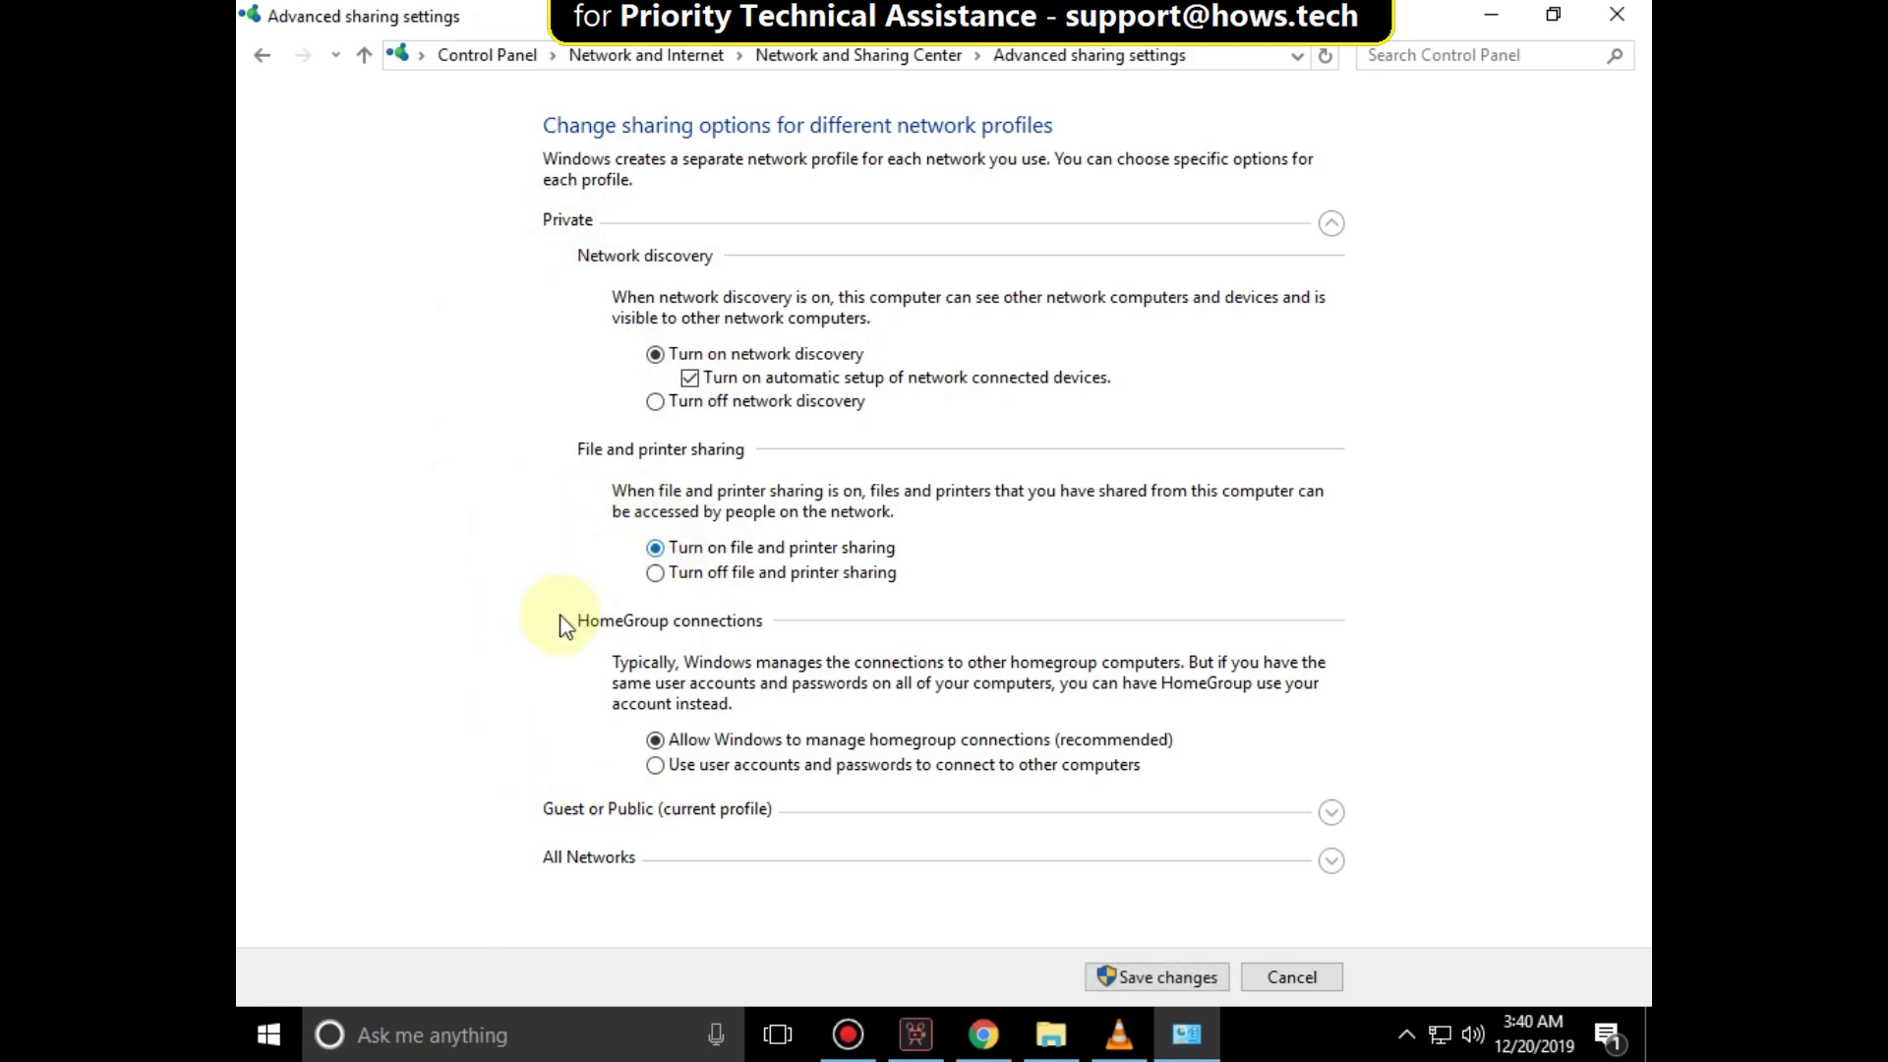
left_click(1332, 816)
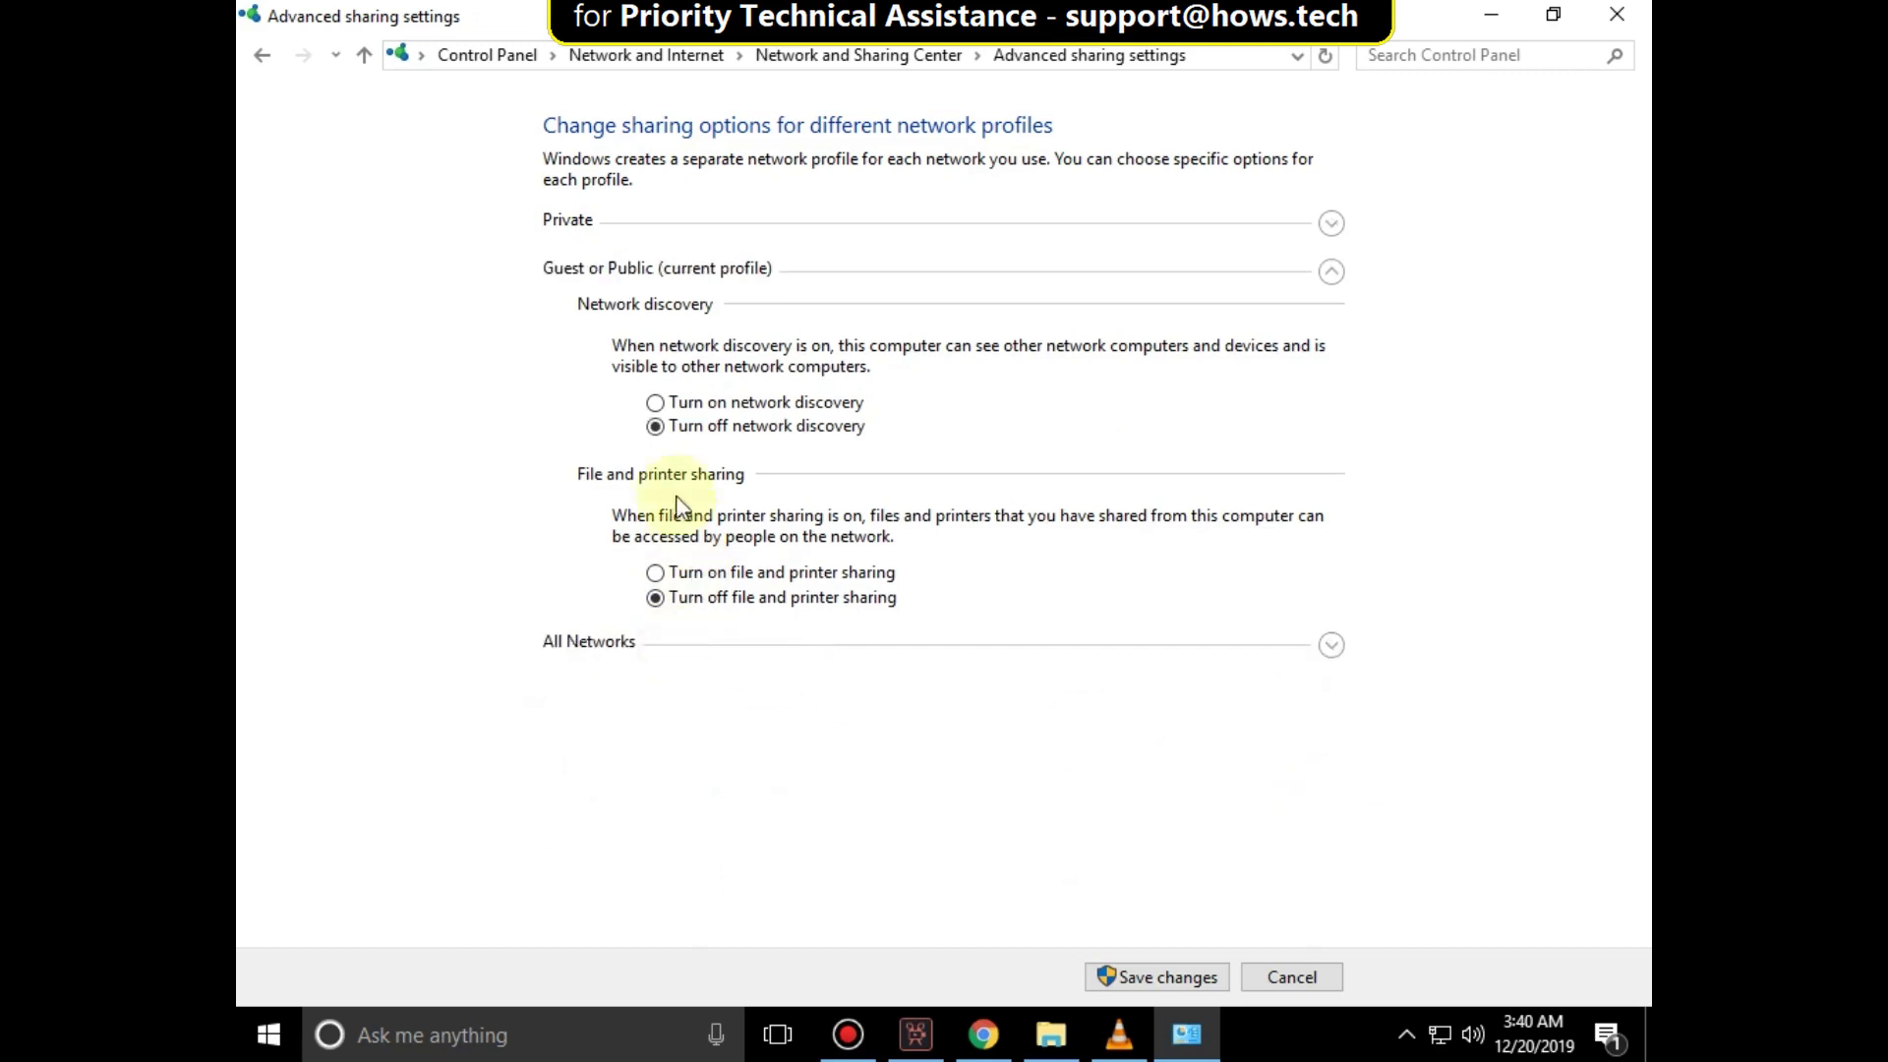
left_click(657, 403)
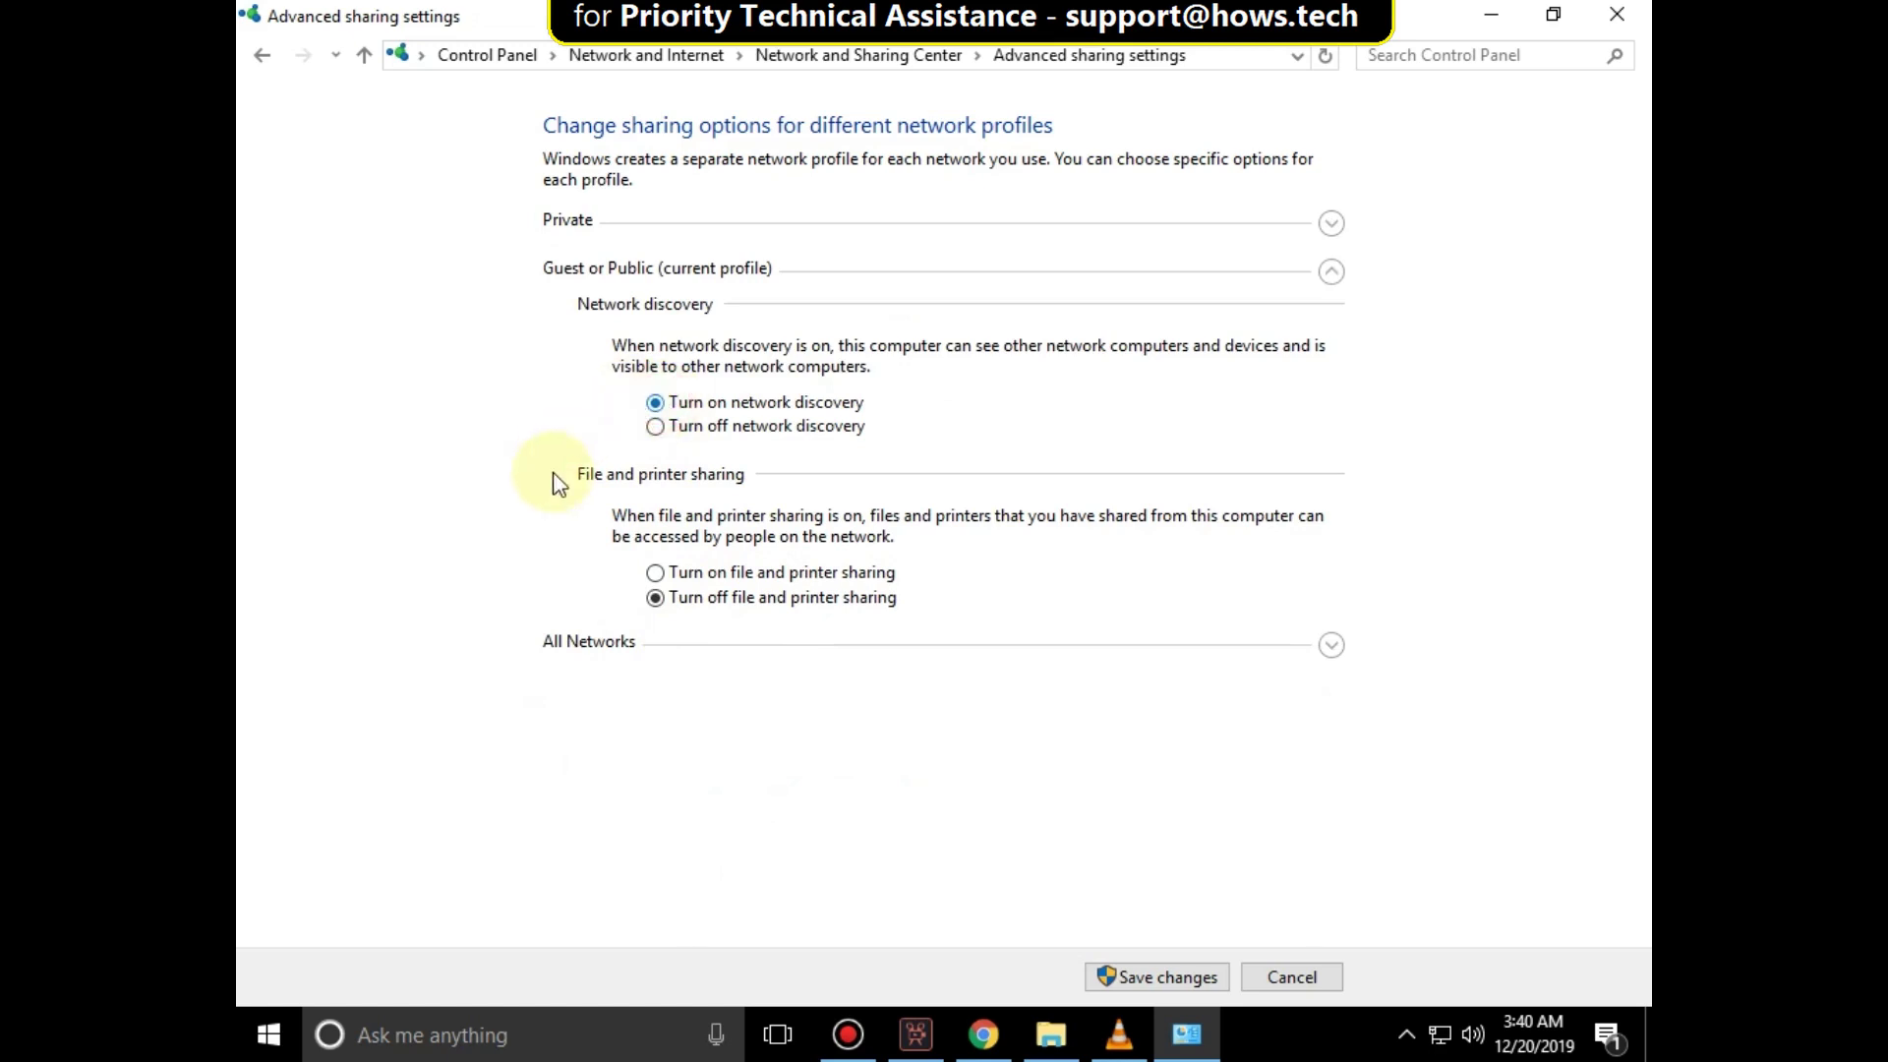
left_click(660, 573)
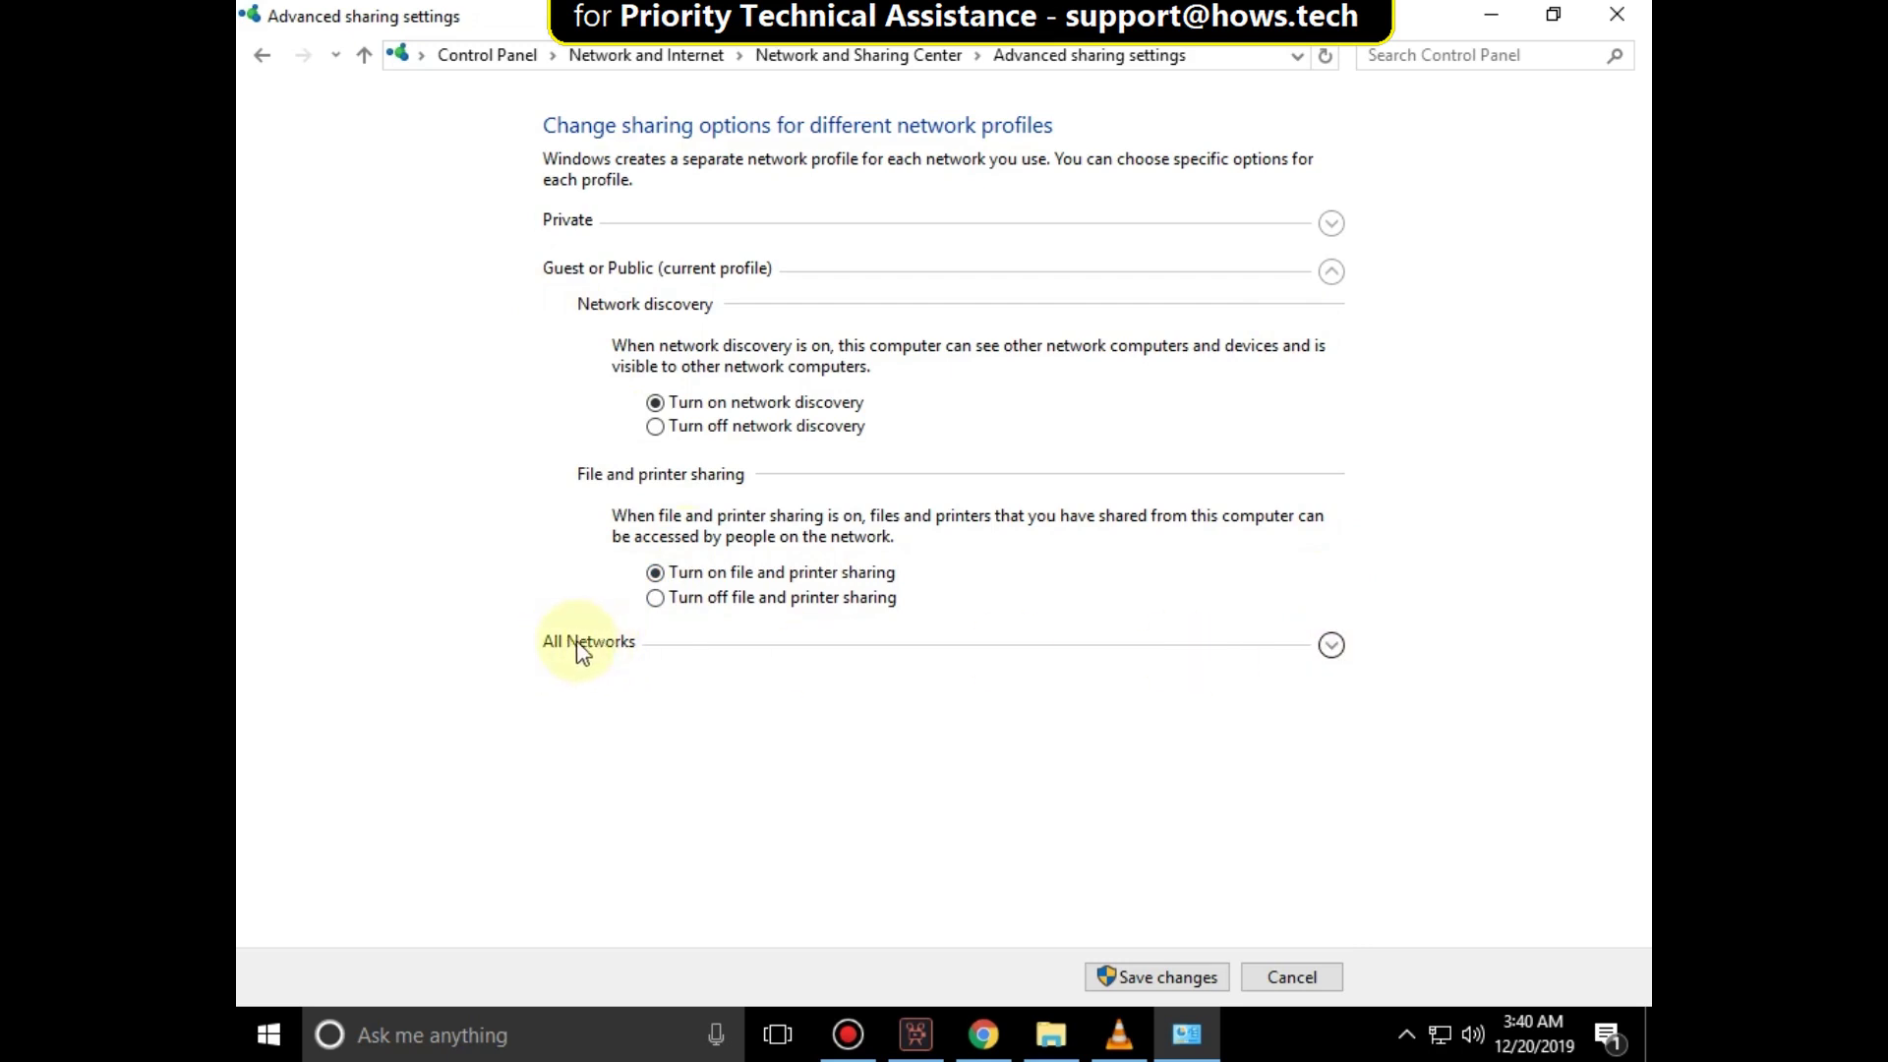
left_click(1331, 646)
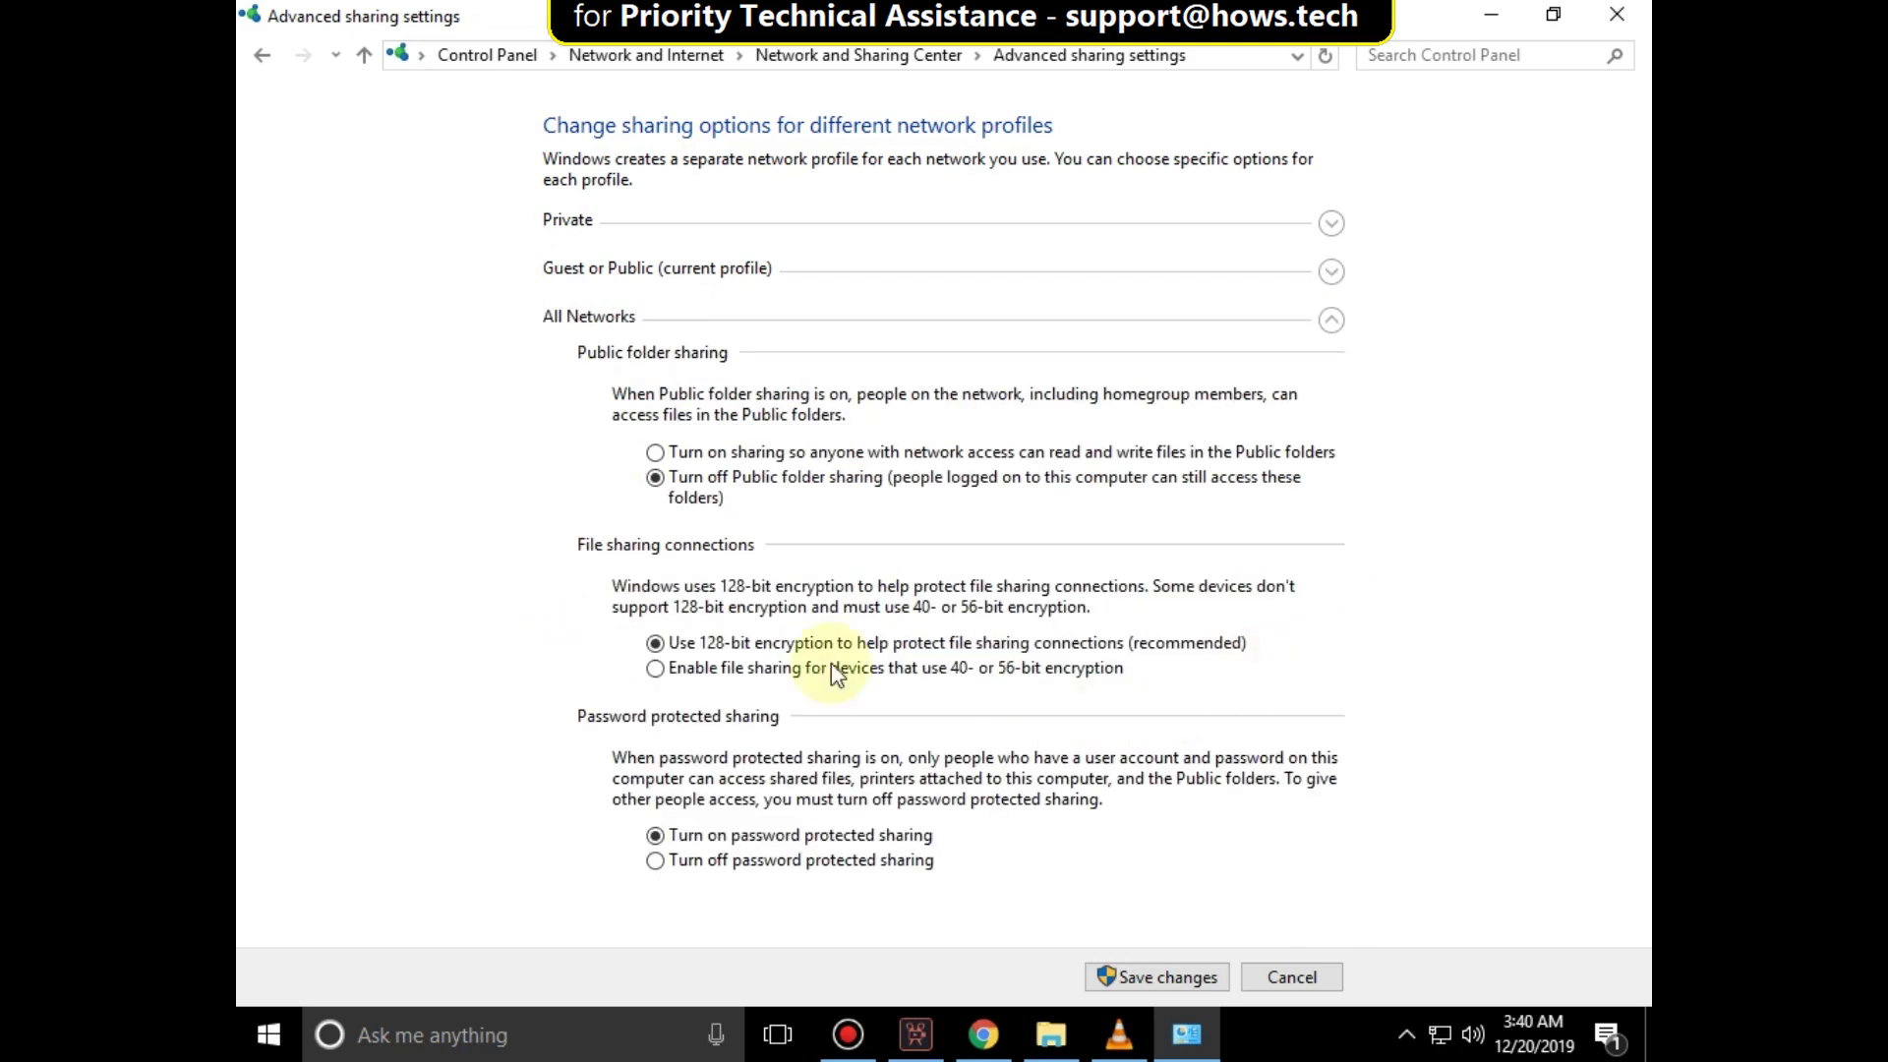
Under All Networks, enable Public folder sharing, disable password protected sharing, save changes and close
left_click(655, 453)
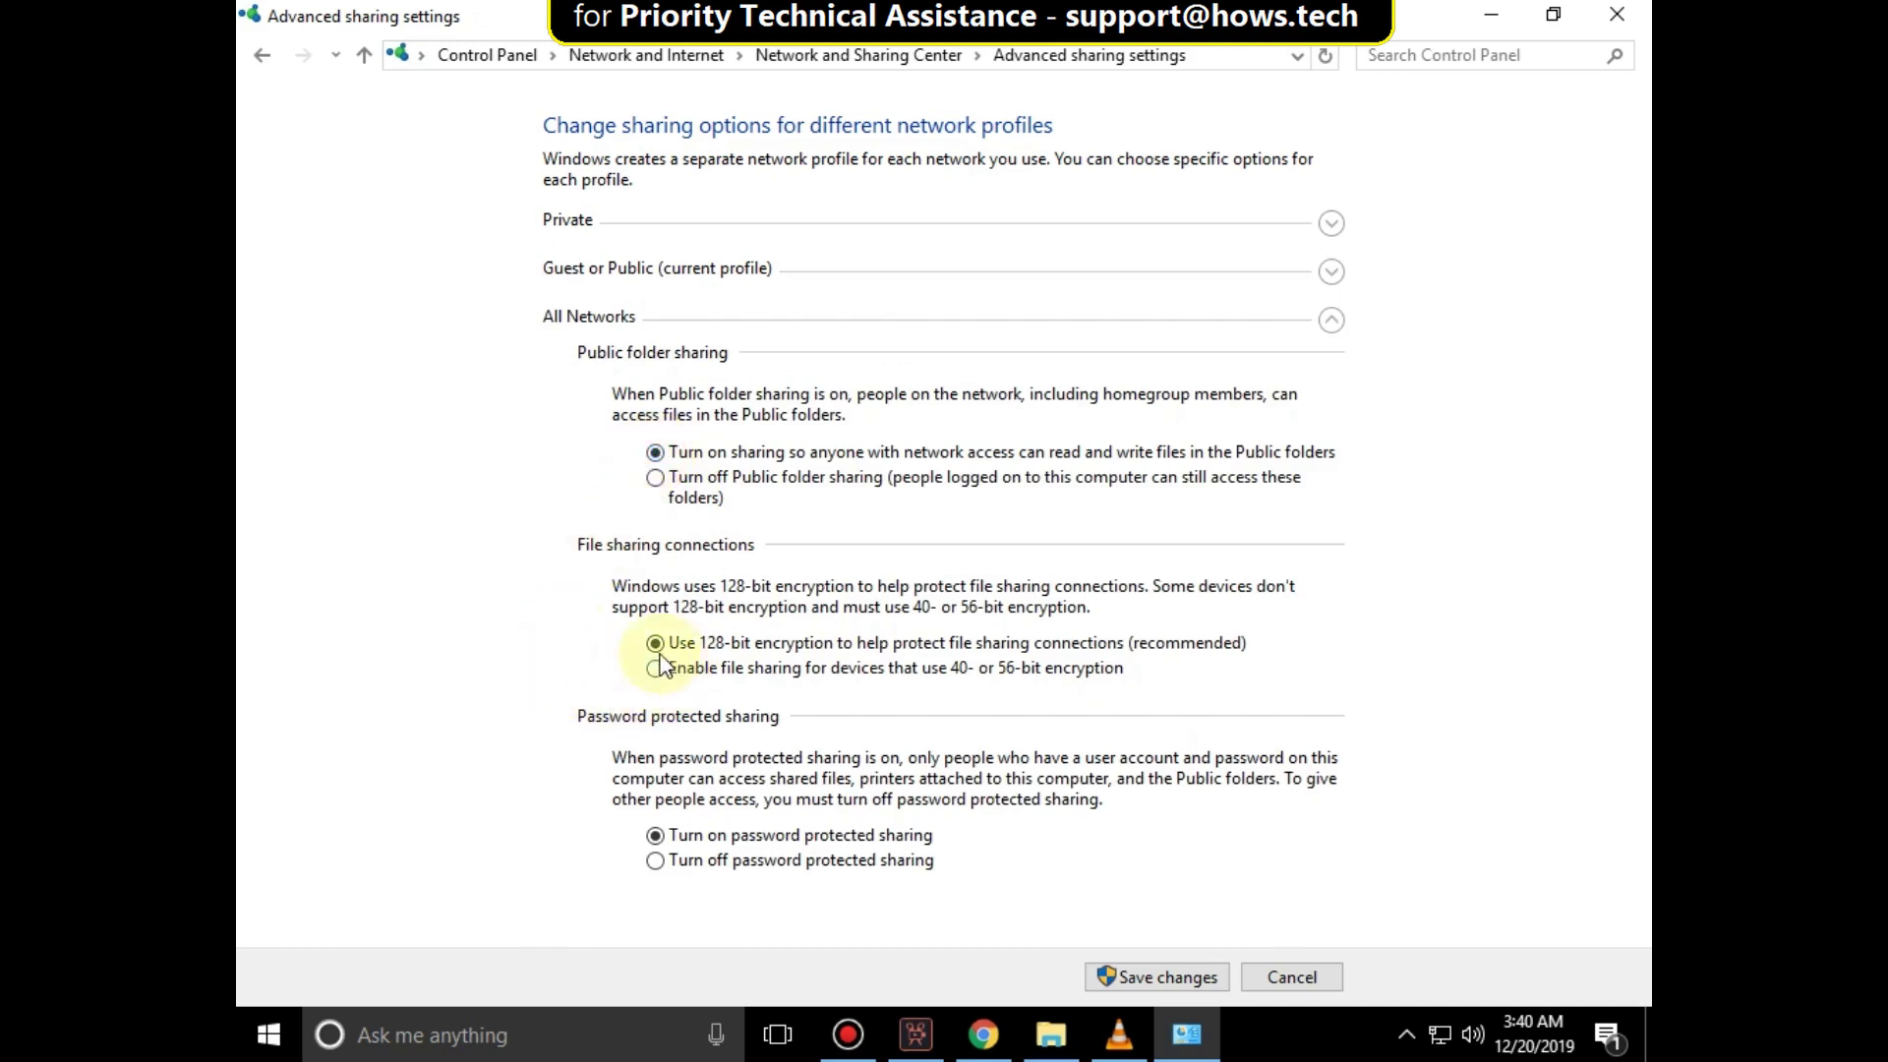
left_click(655, 864)
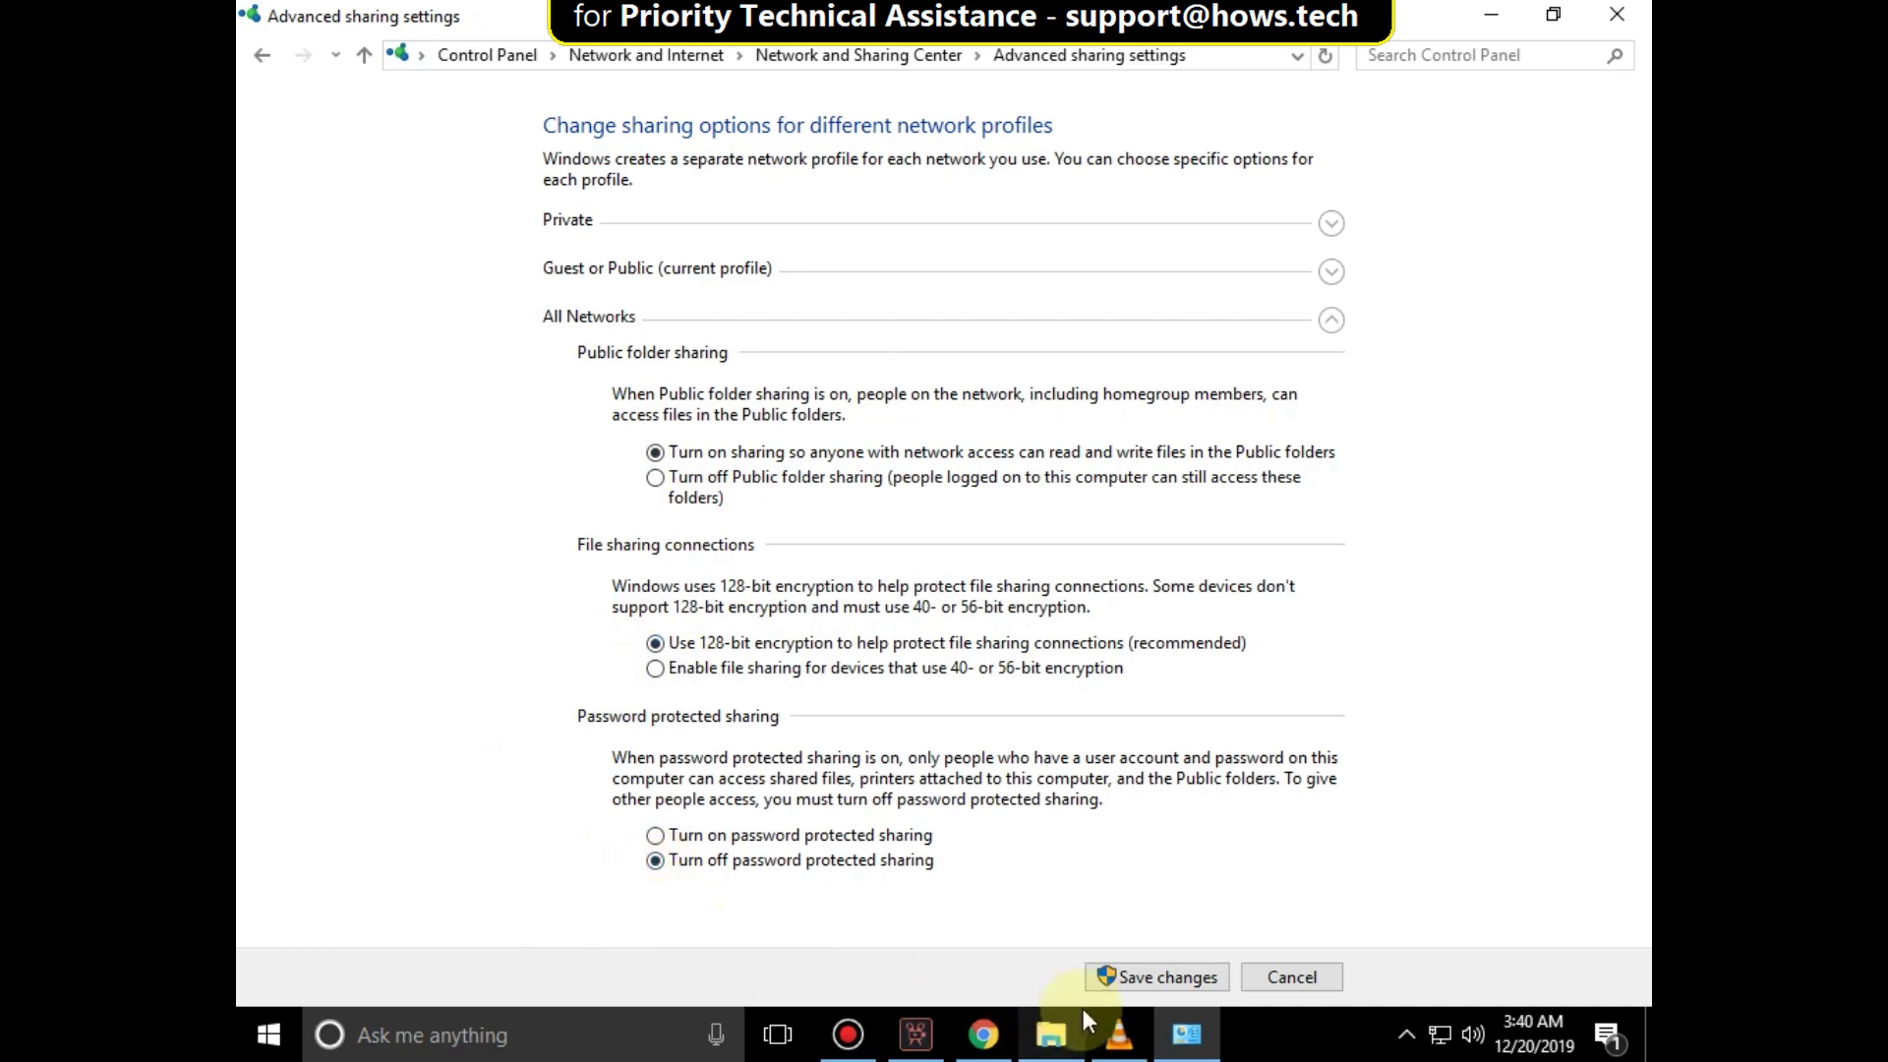
left_click(1102, 979)
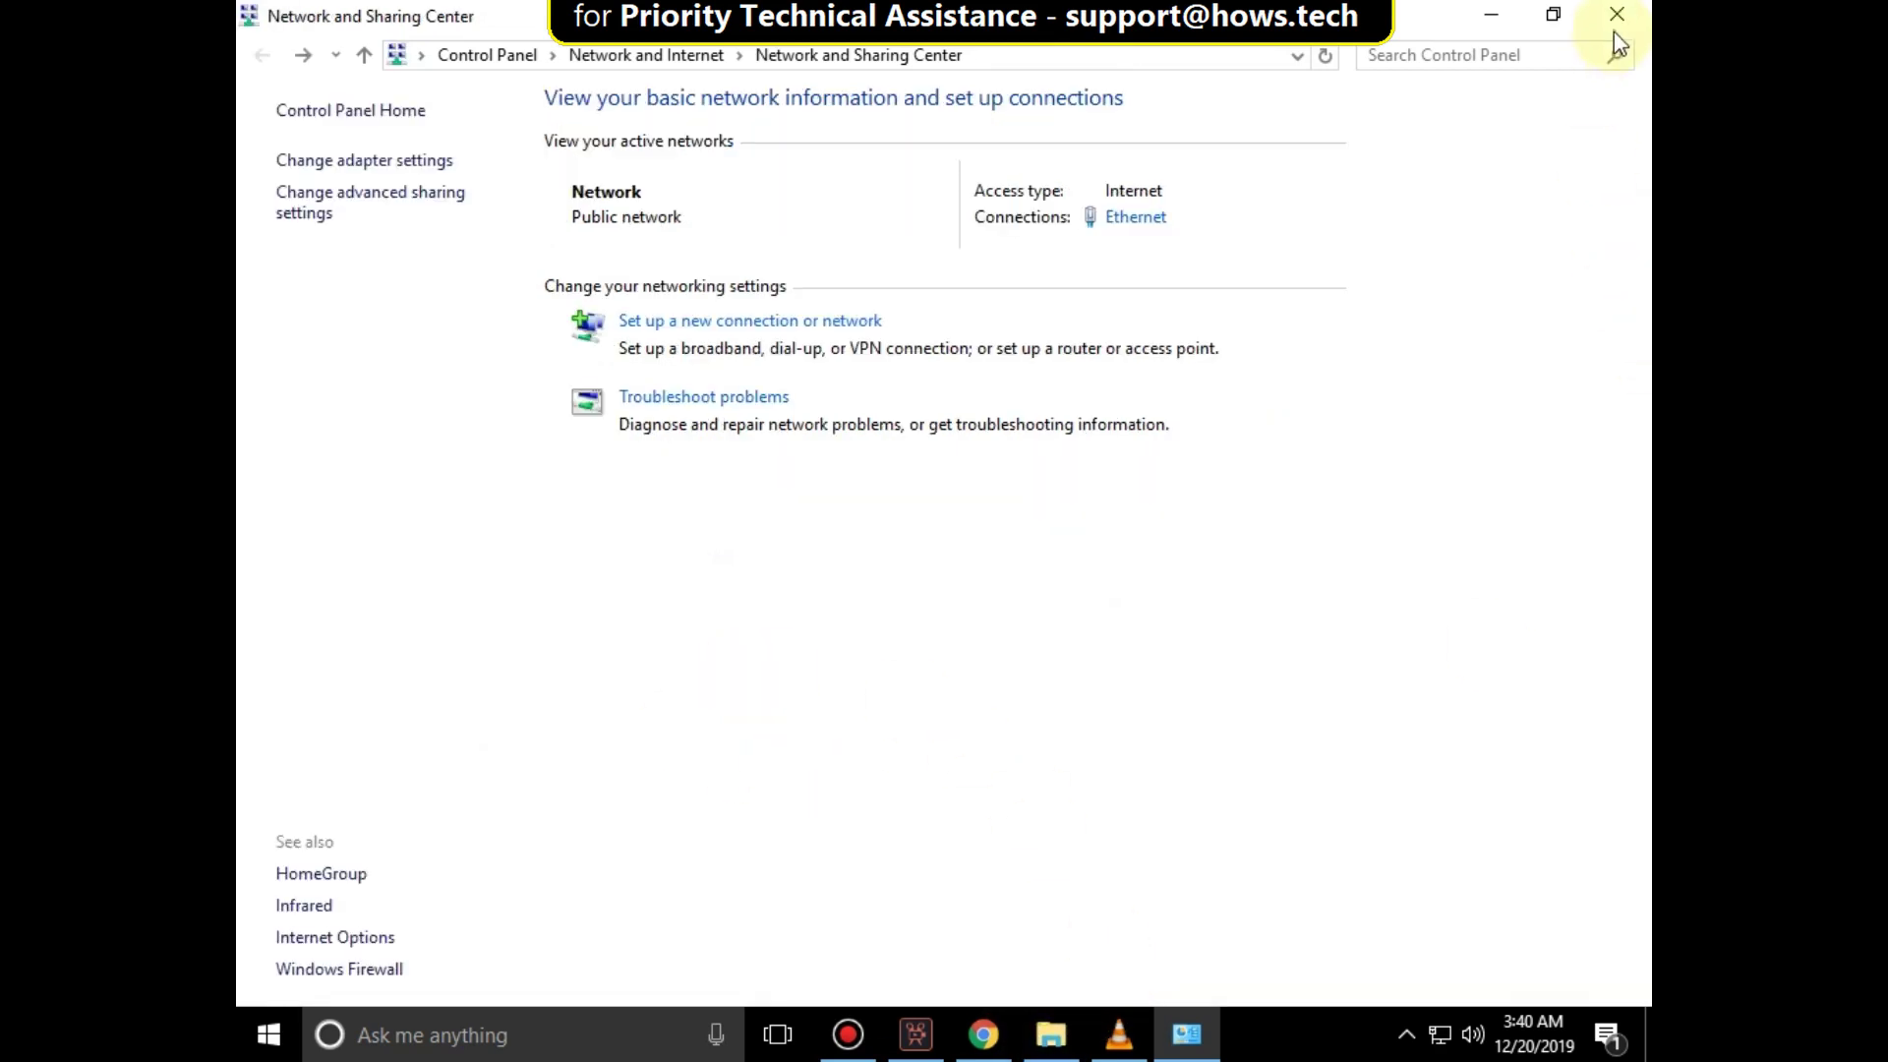
left_click(1618, 13)
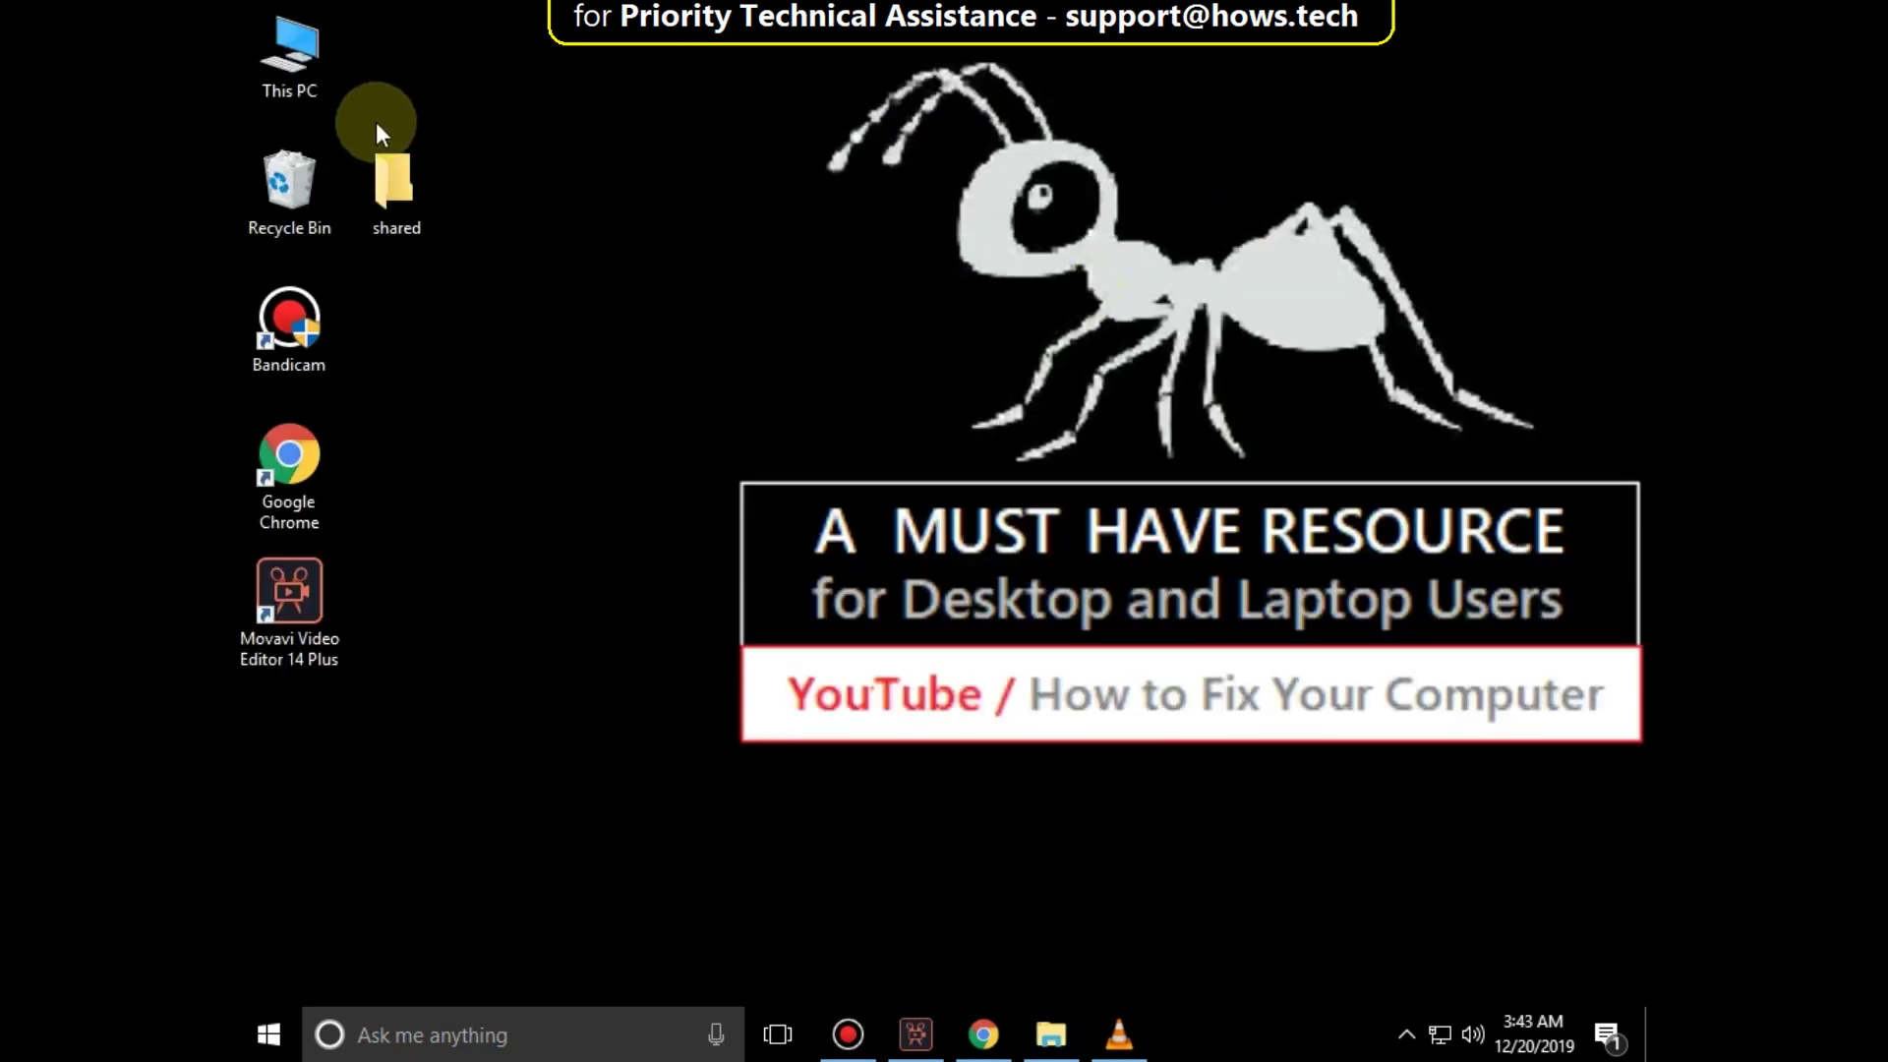
Open the desktop 'shared' folder's Properties, Sharing tab, and Advanced Sharing dialog
left_click_drag(382, 182, 407, 248)
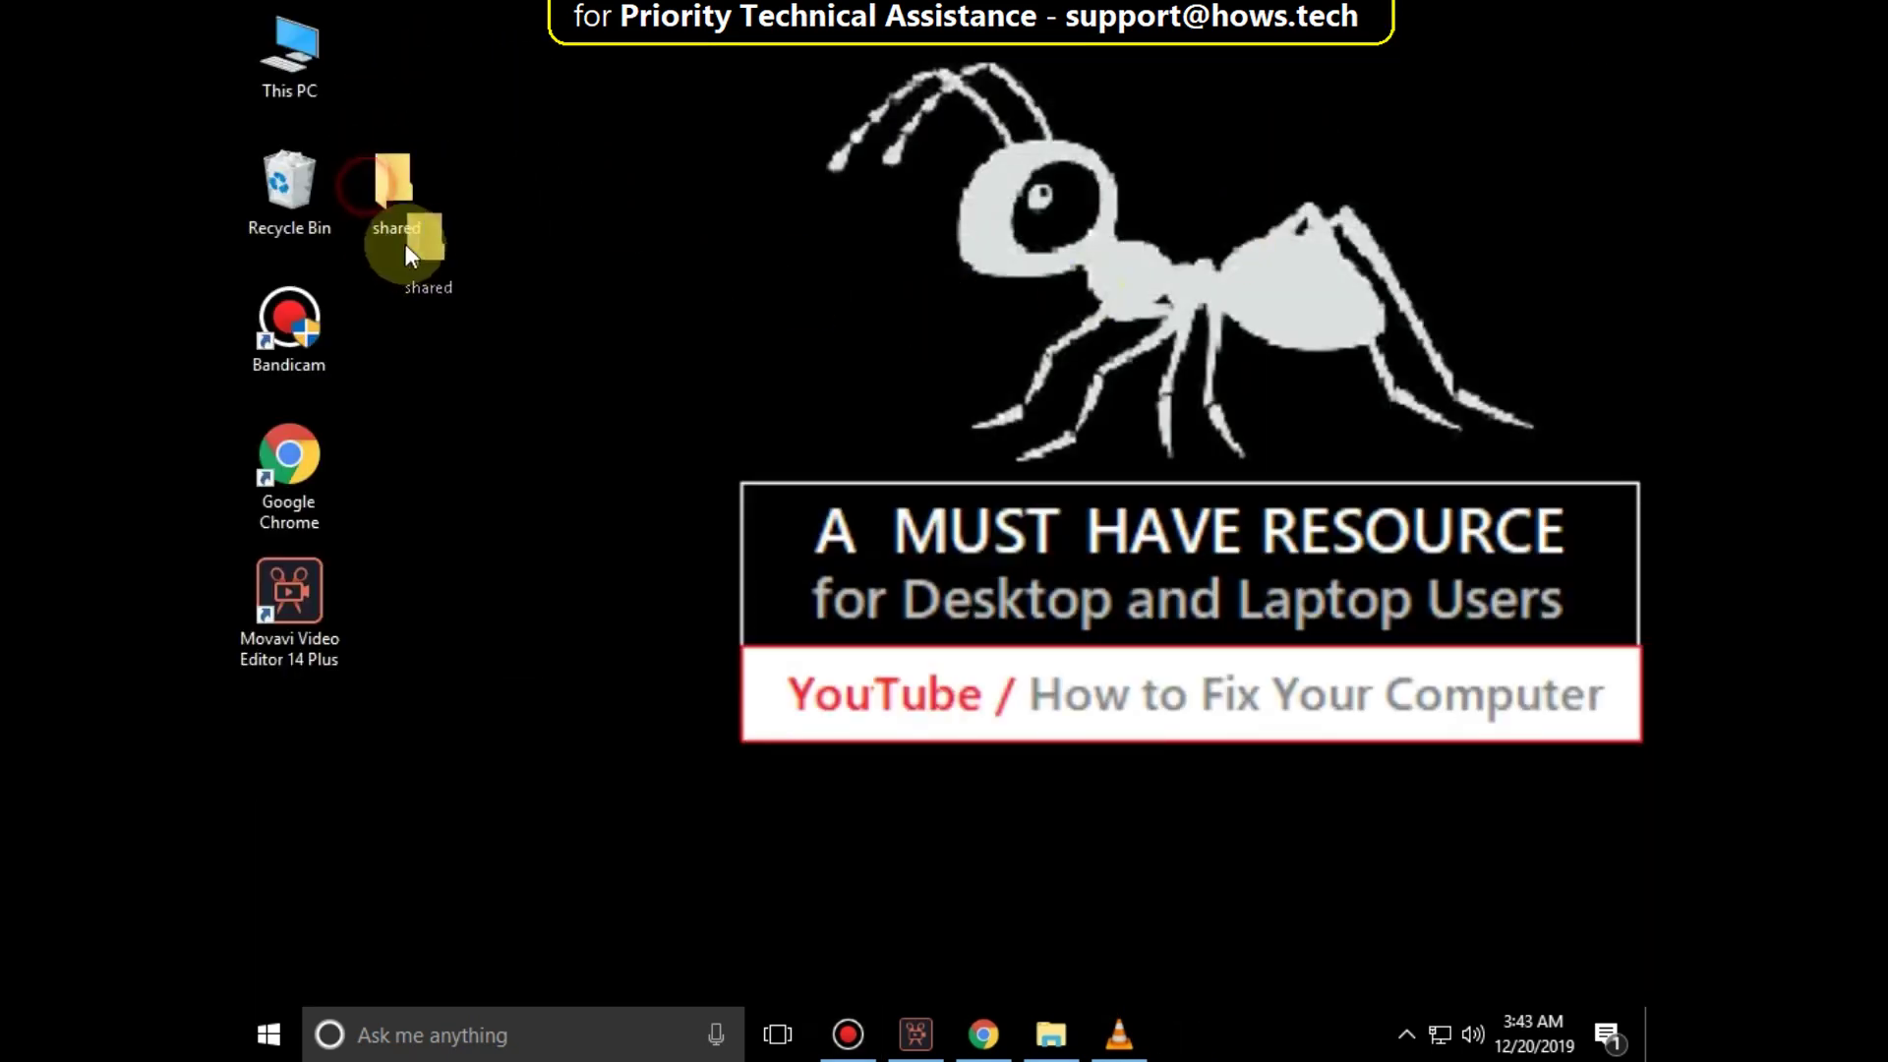
double_click(416, 193)
right_click(416, 192)
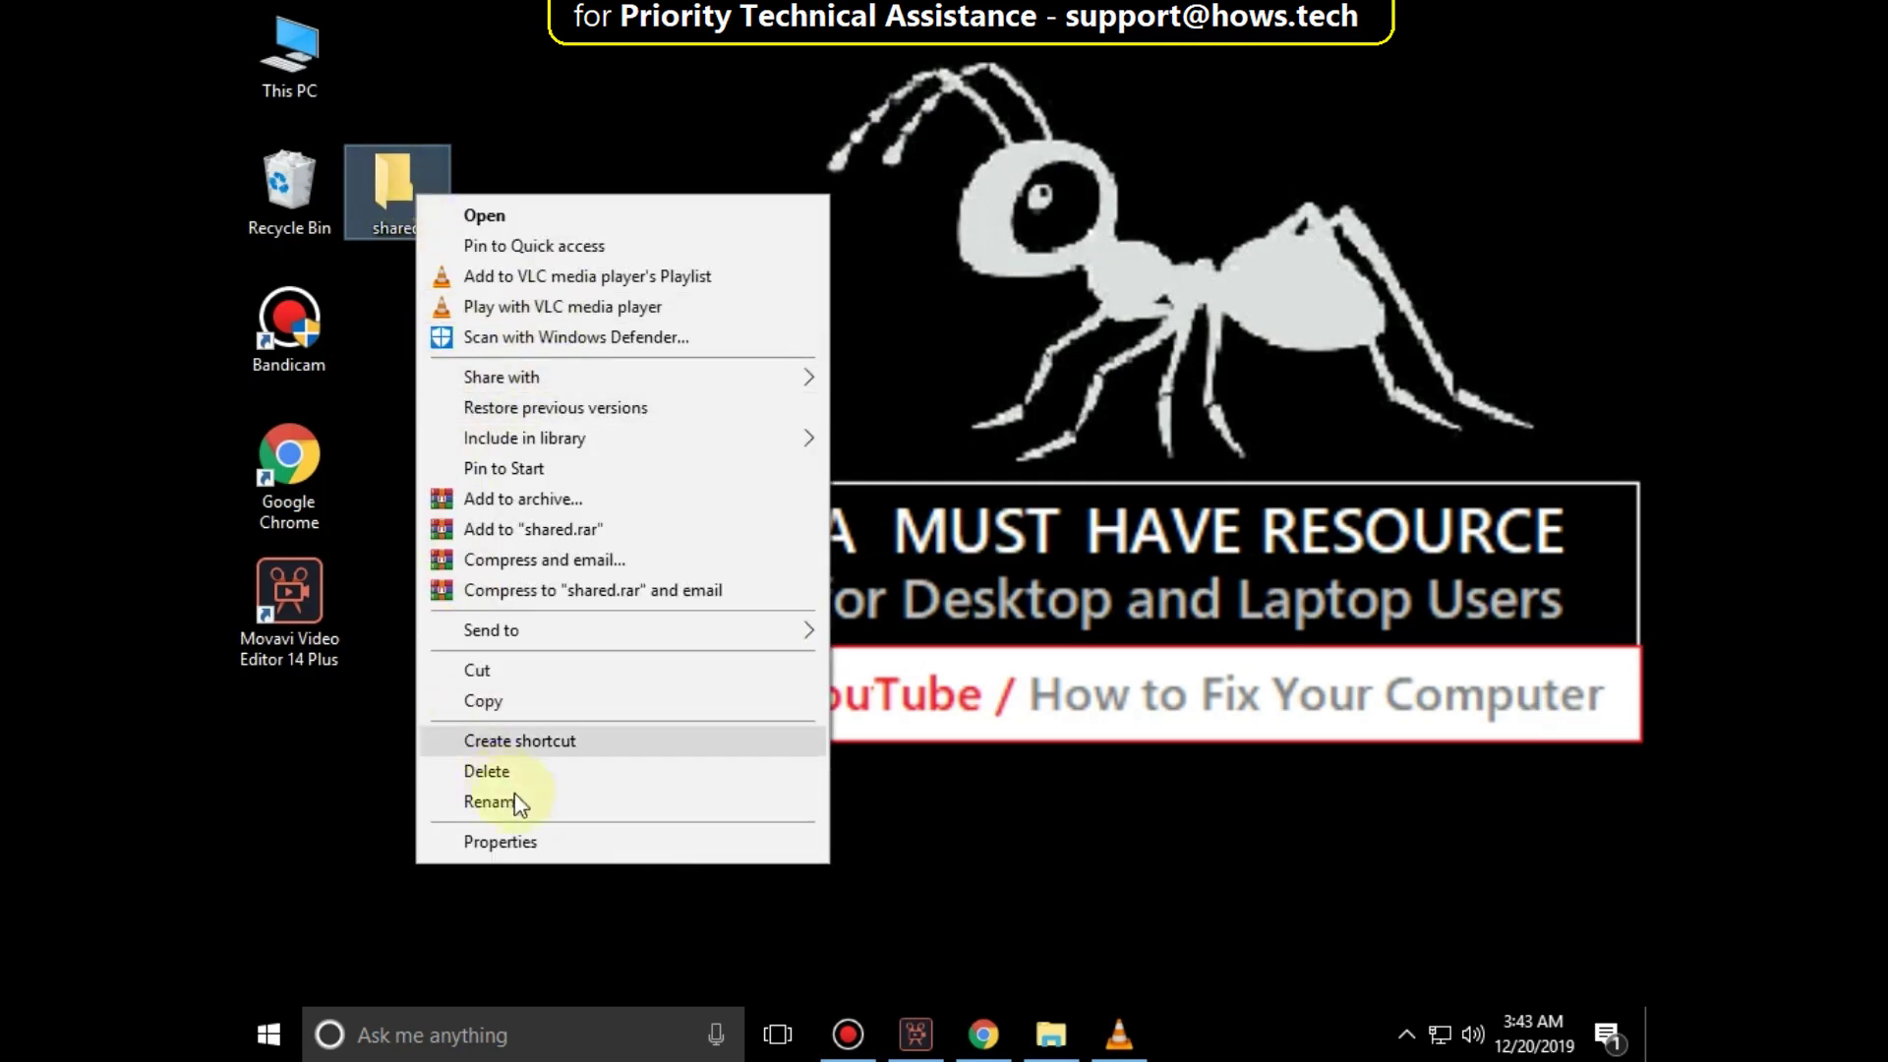
left_click(513, 846)
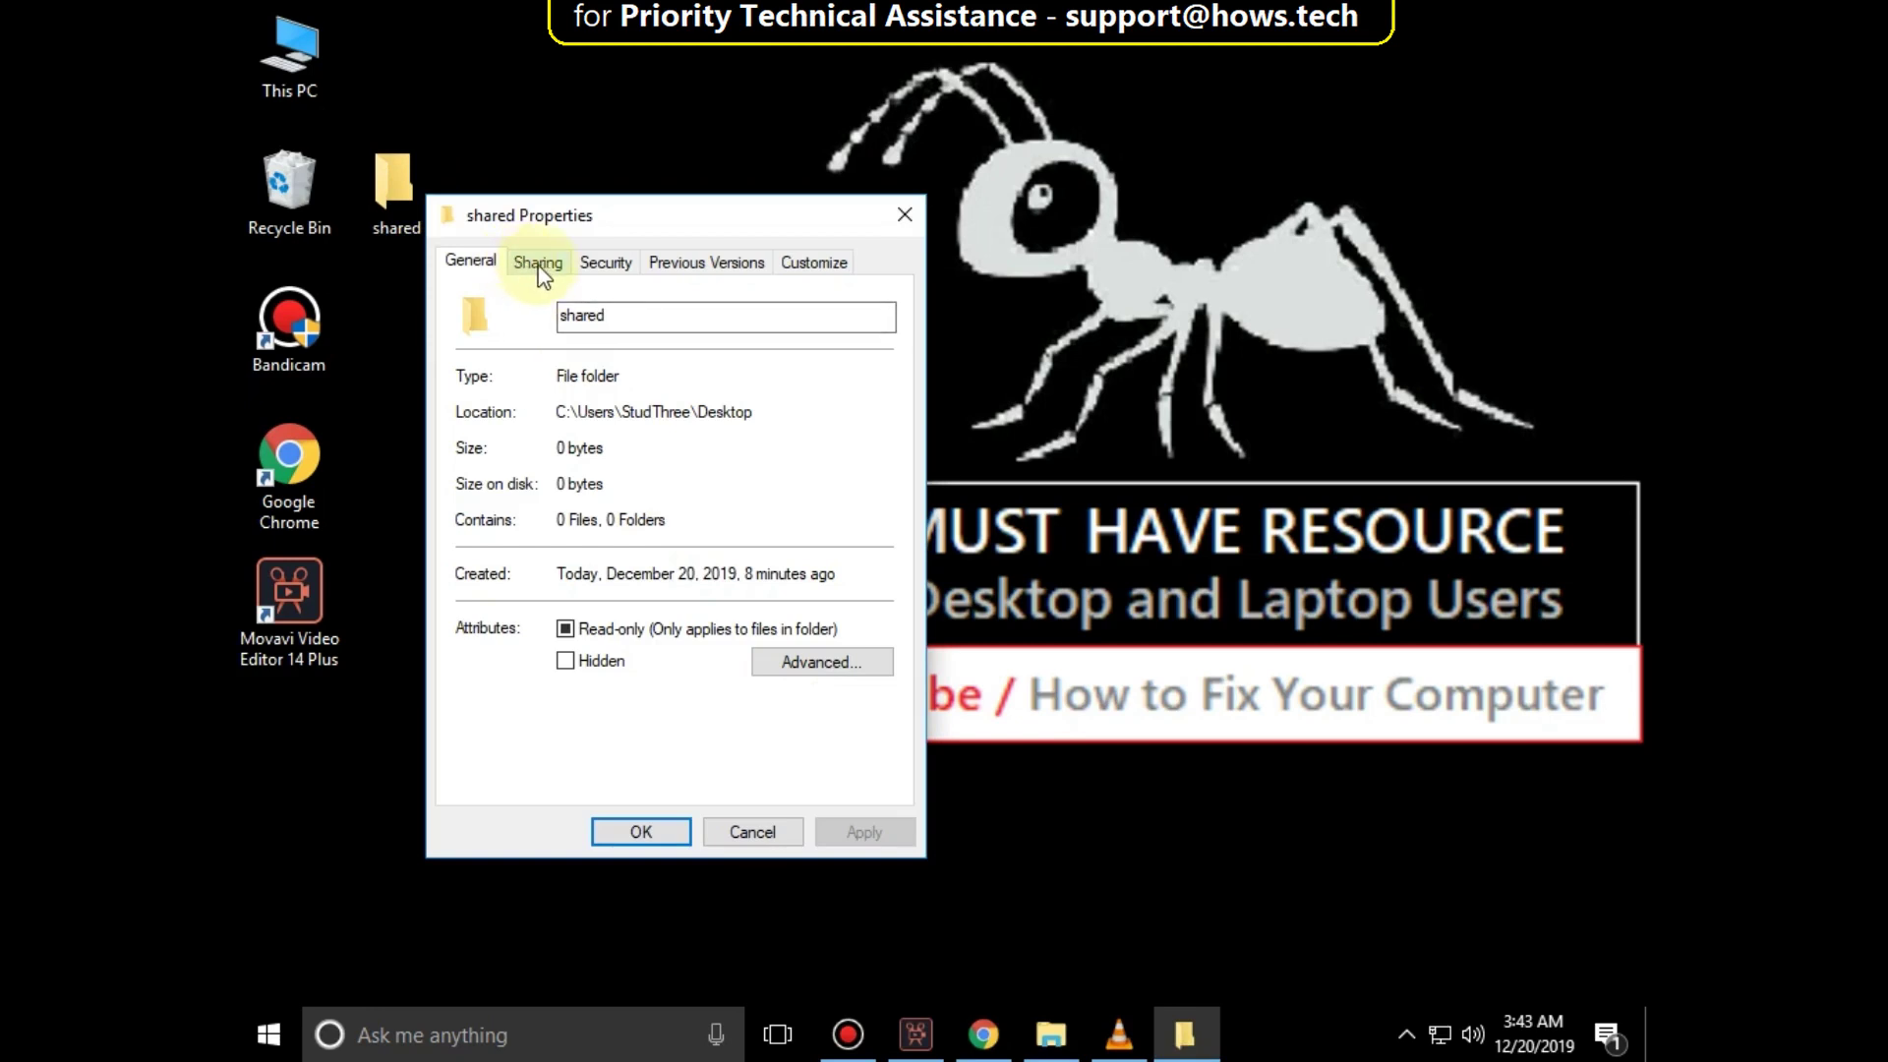
left_click(540, 264)
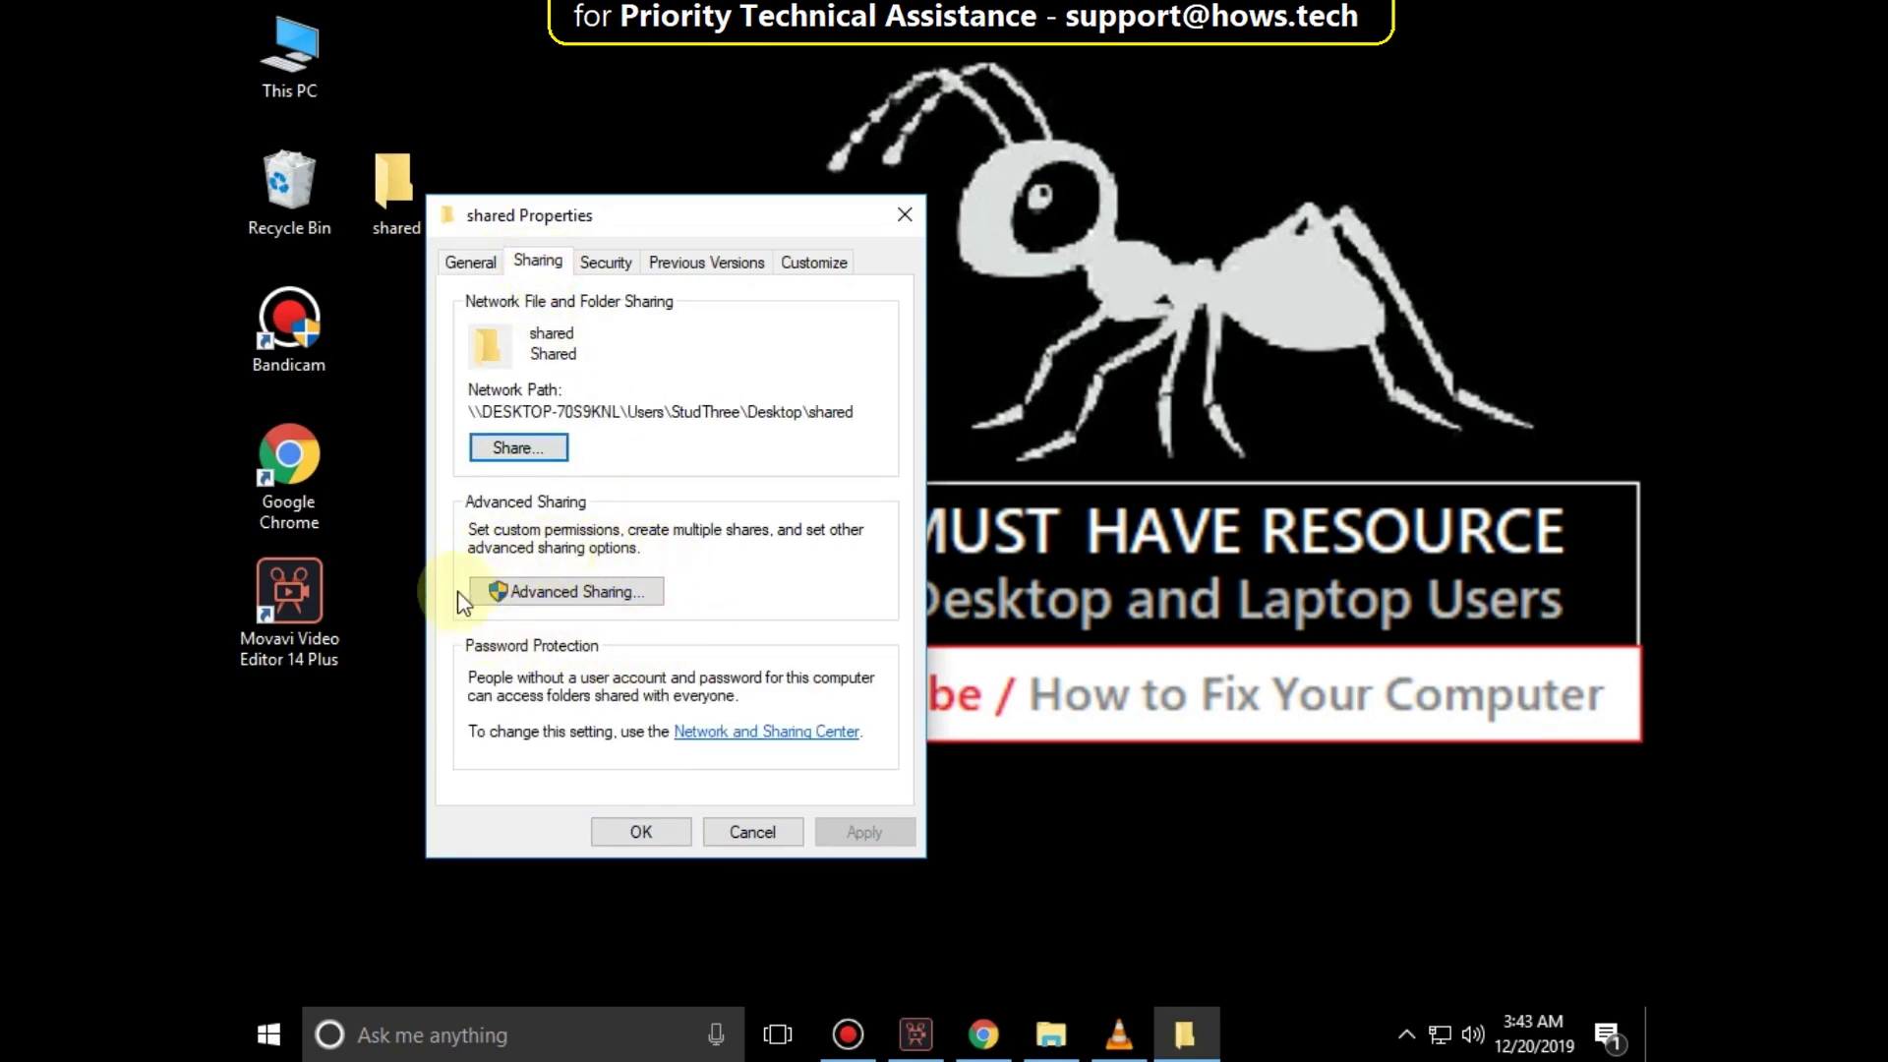
left_click(535, 592)
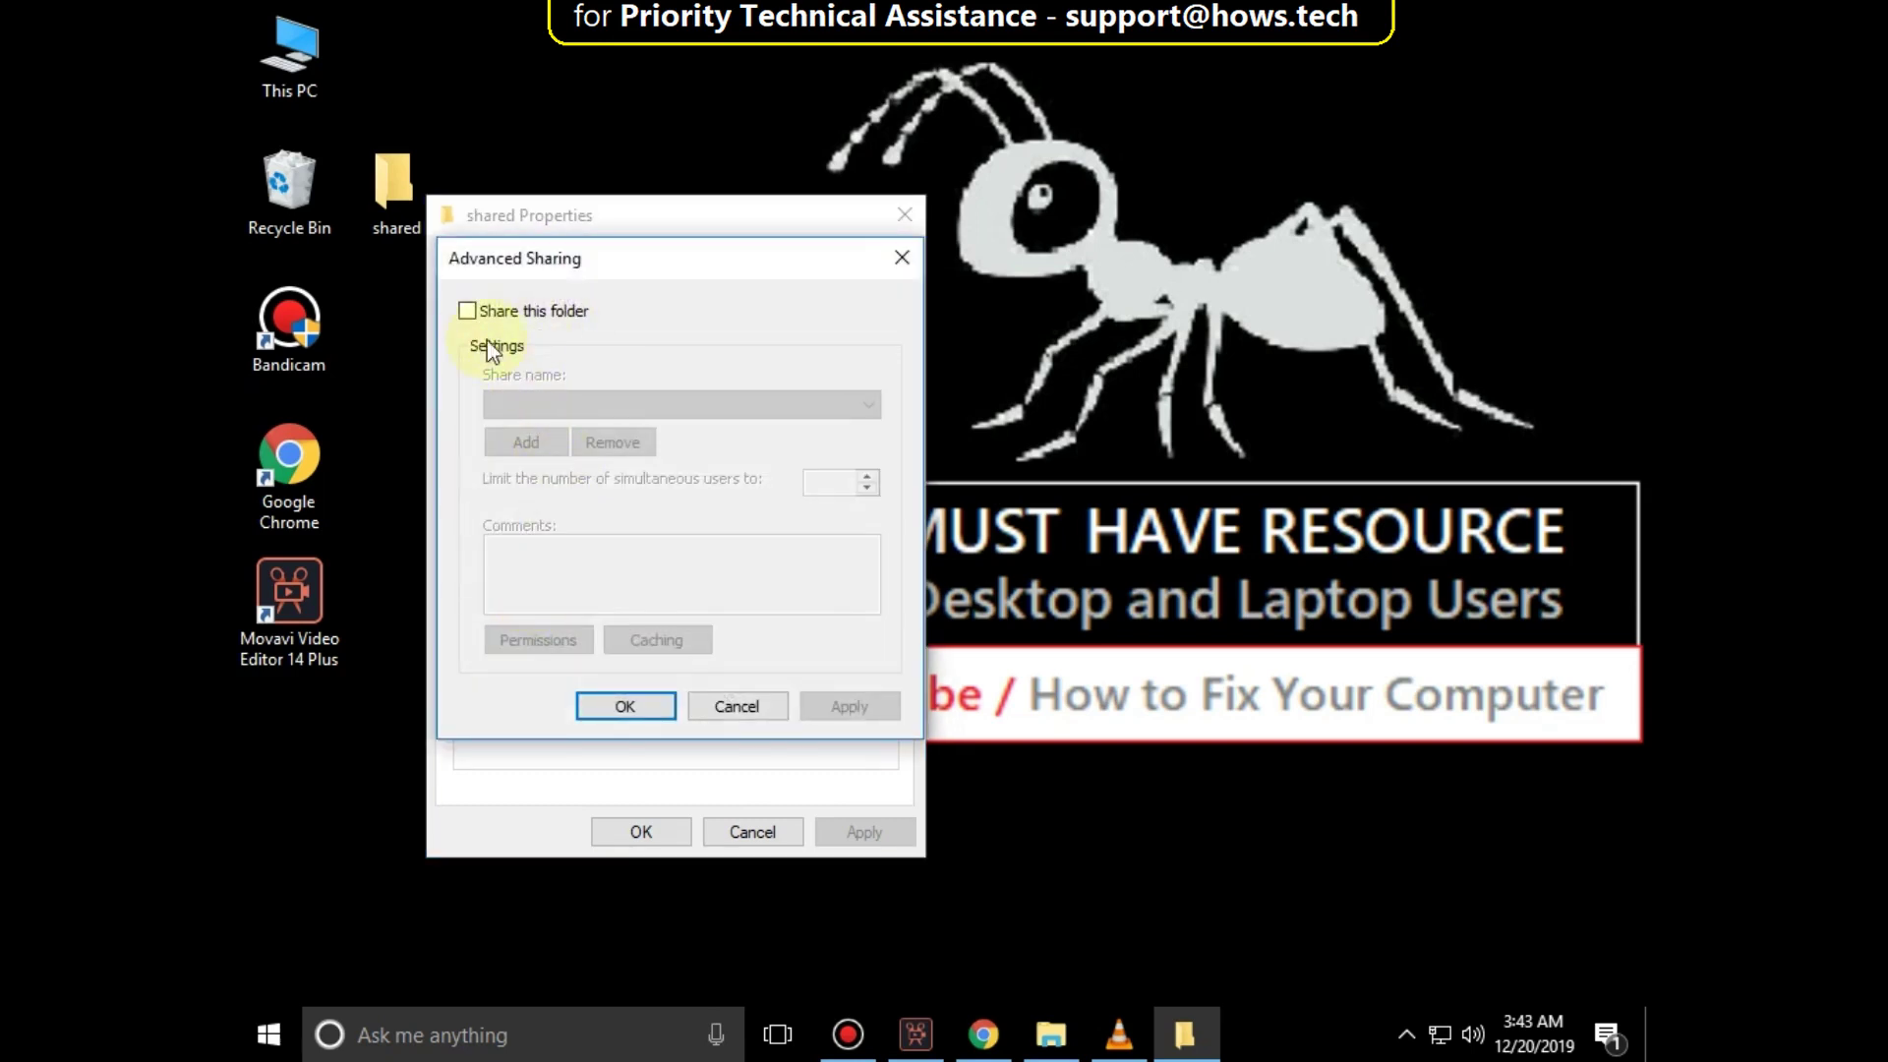
Share the folder as 'shared' with Everyone given Full Control permission, applying both dialogs
left_click(468, 313)
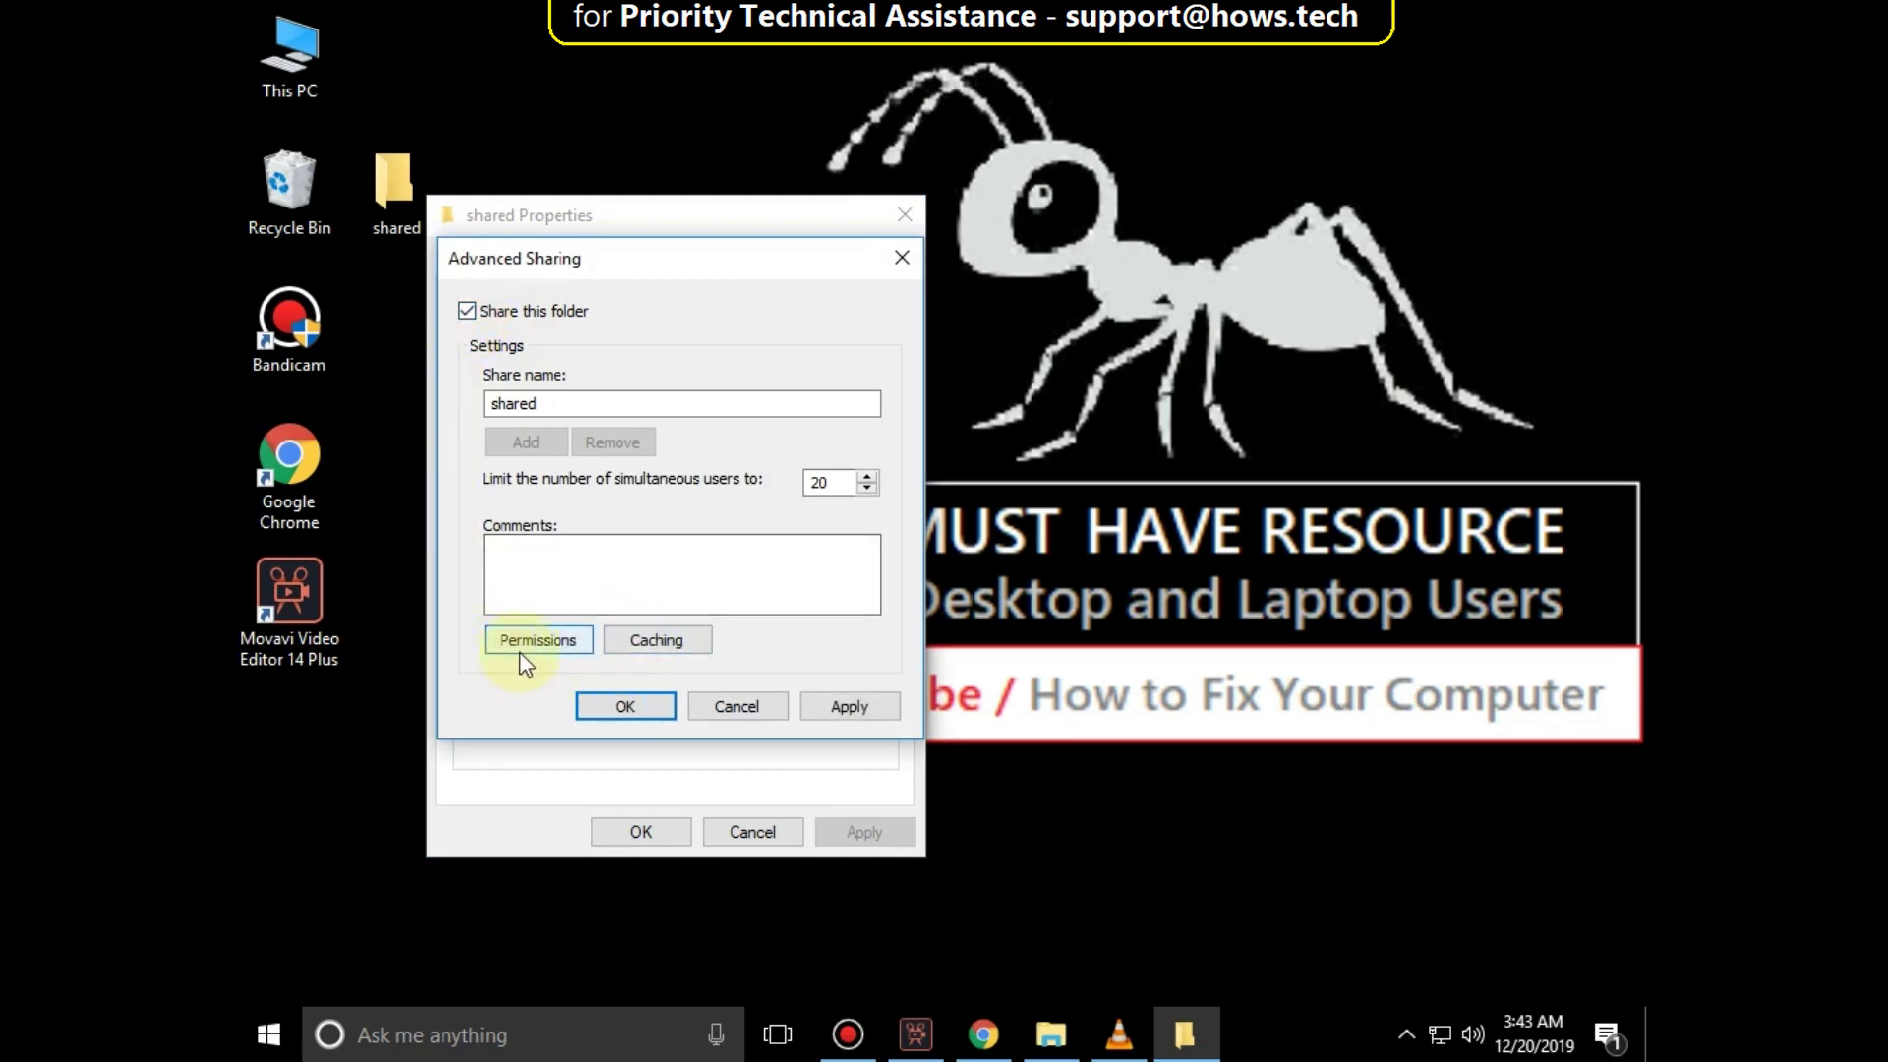
left_click(533, 647)
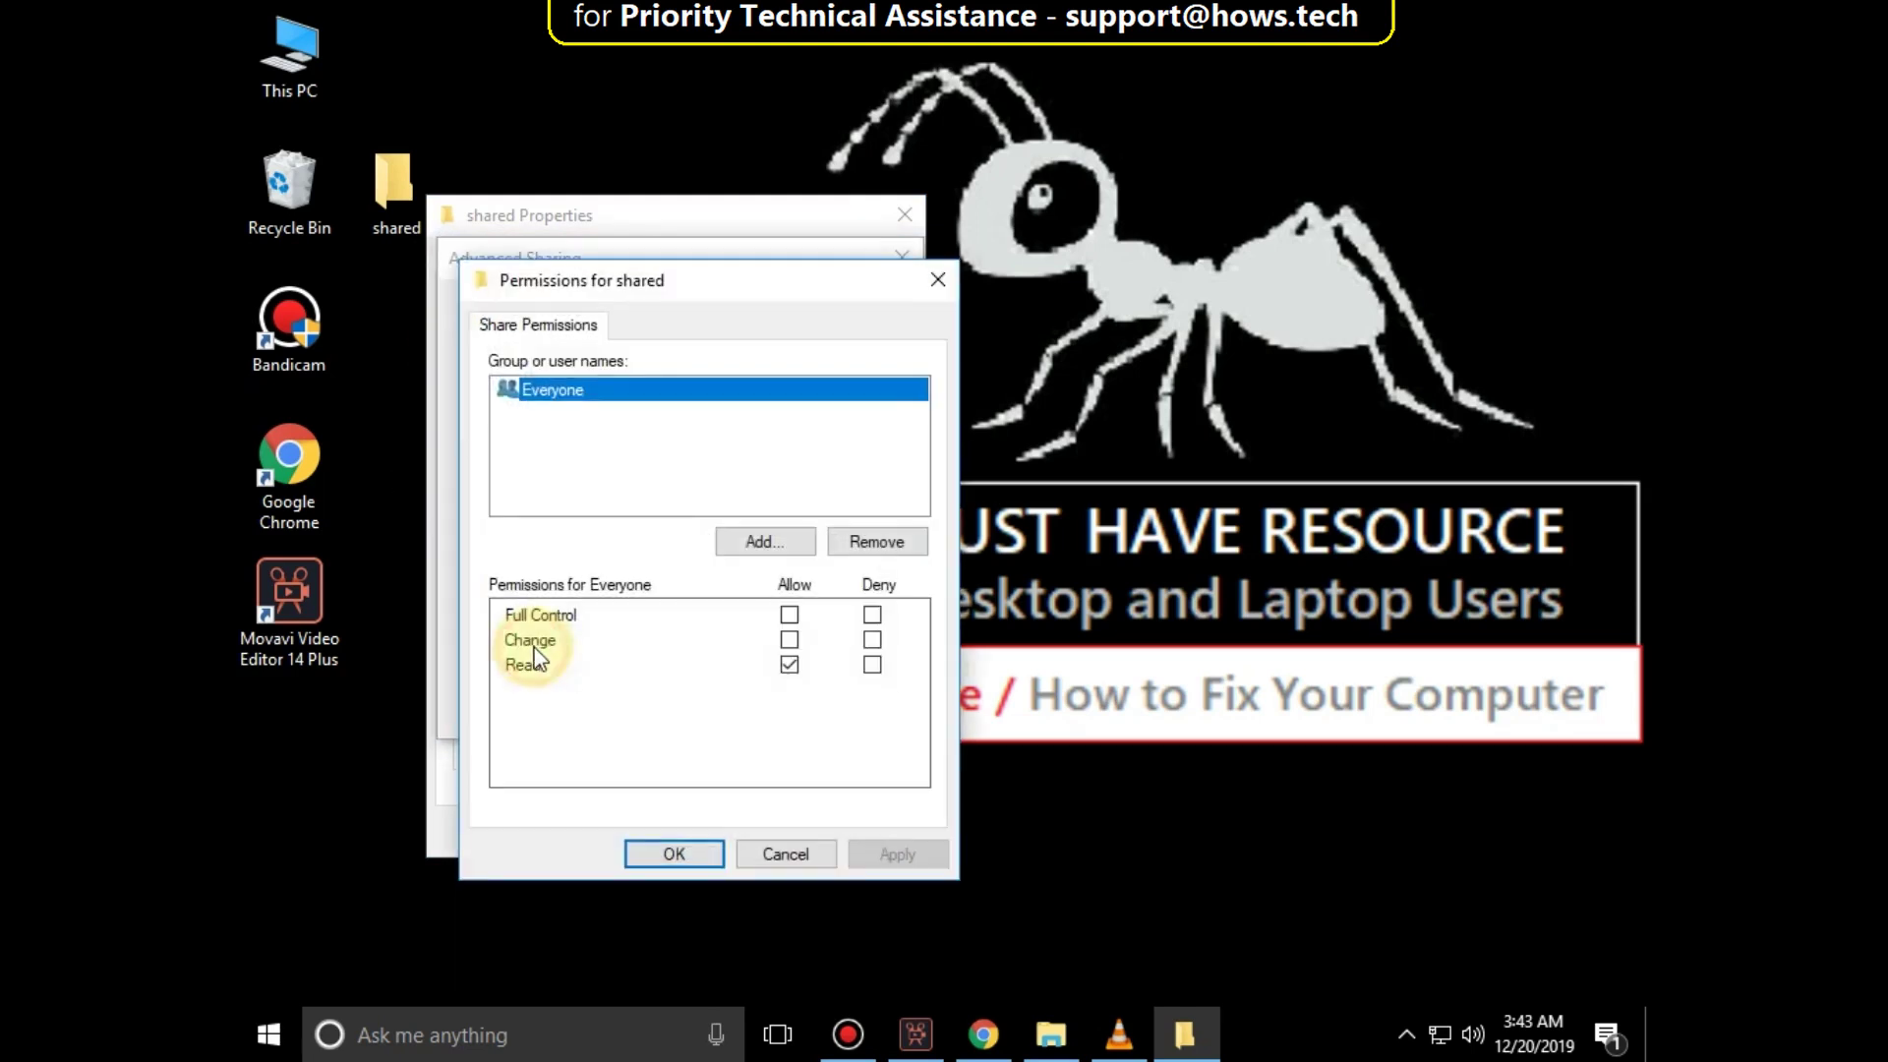
left_click(790, 616)
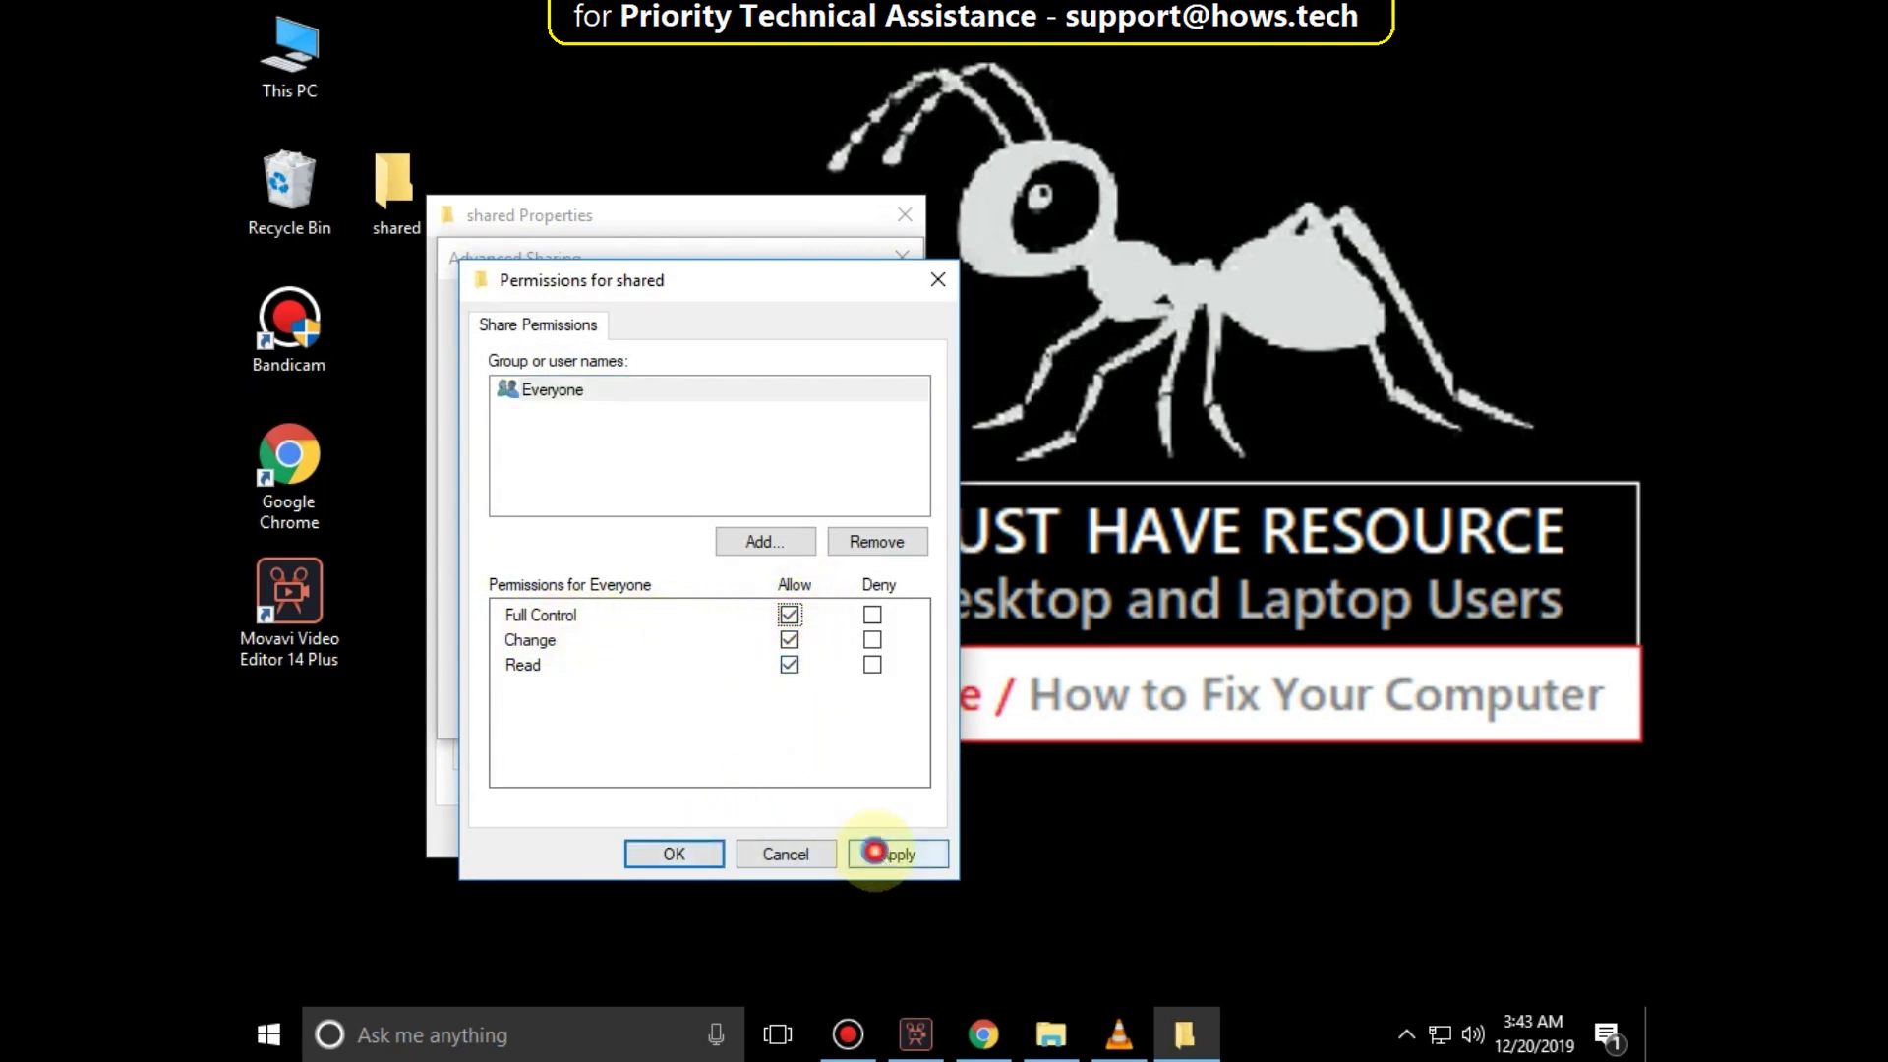
left_click(890, 852)
left_click(674, 854)
left_click(843, 706)
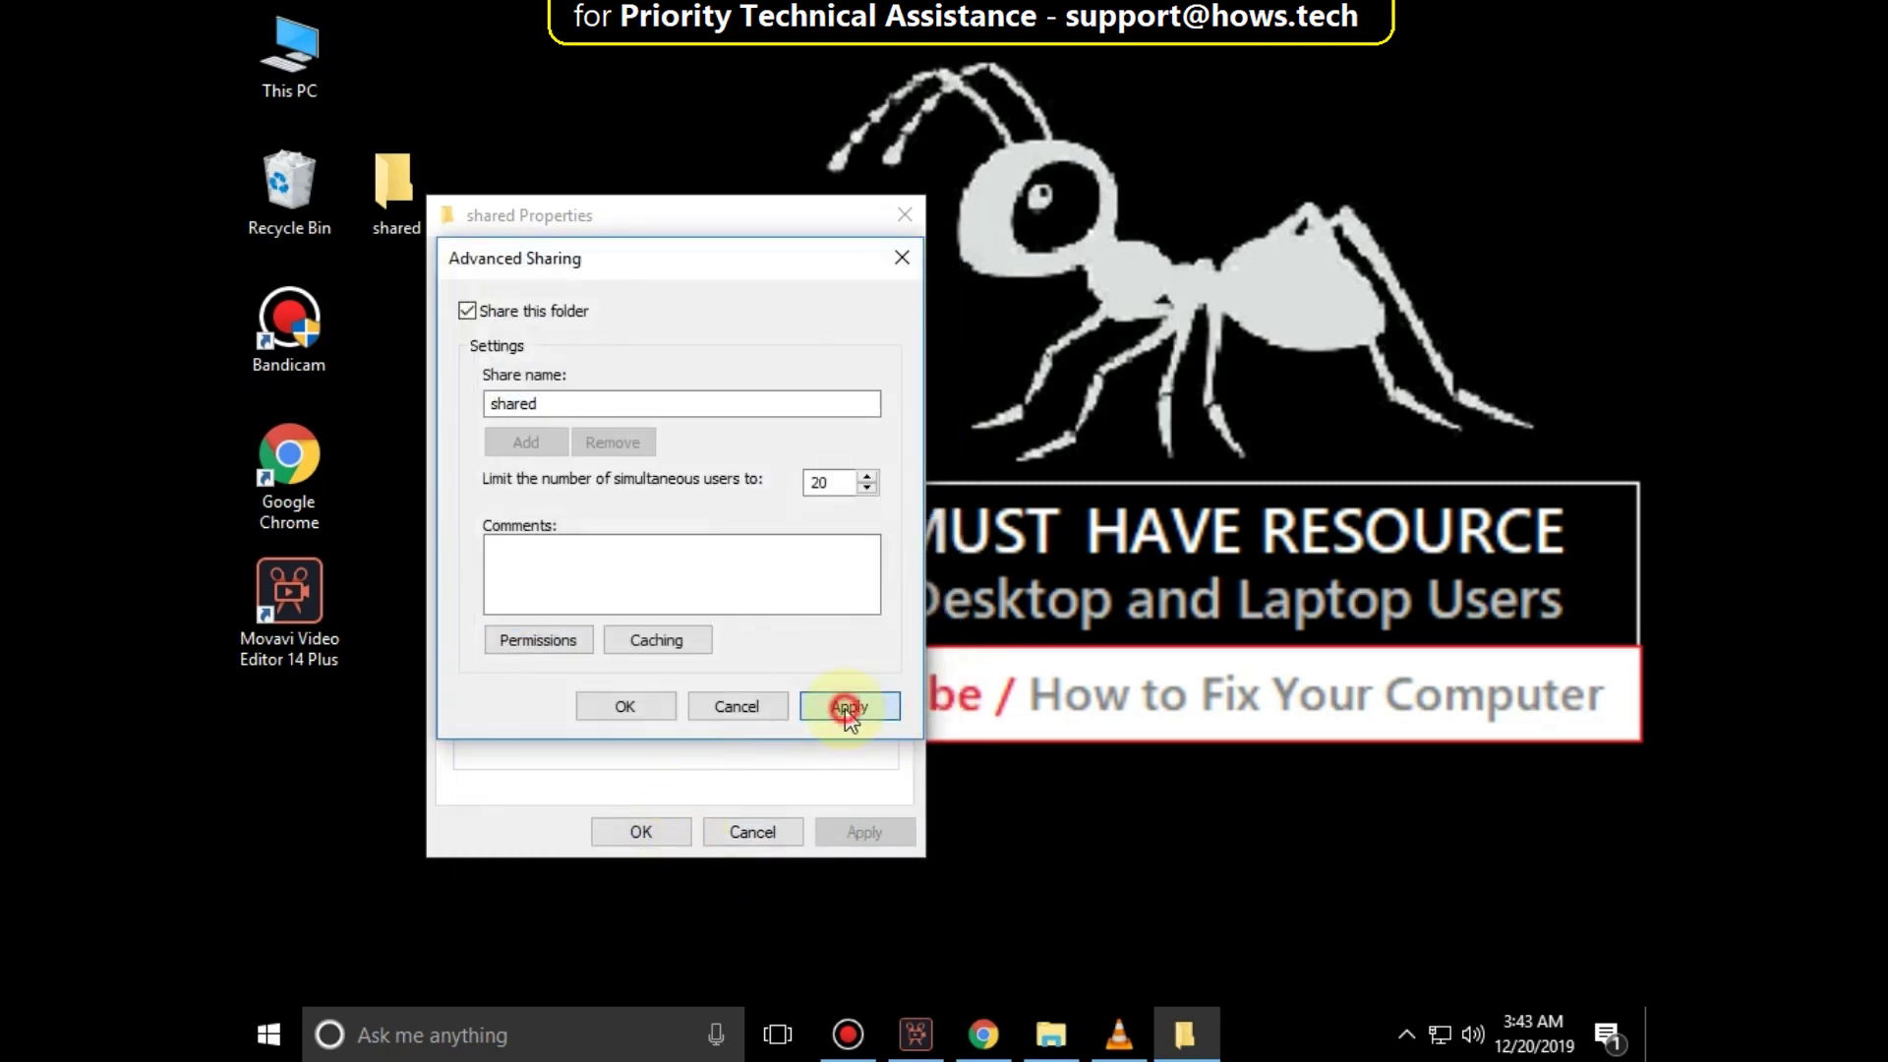
left_click(655, 707)
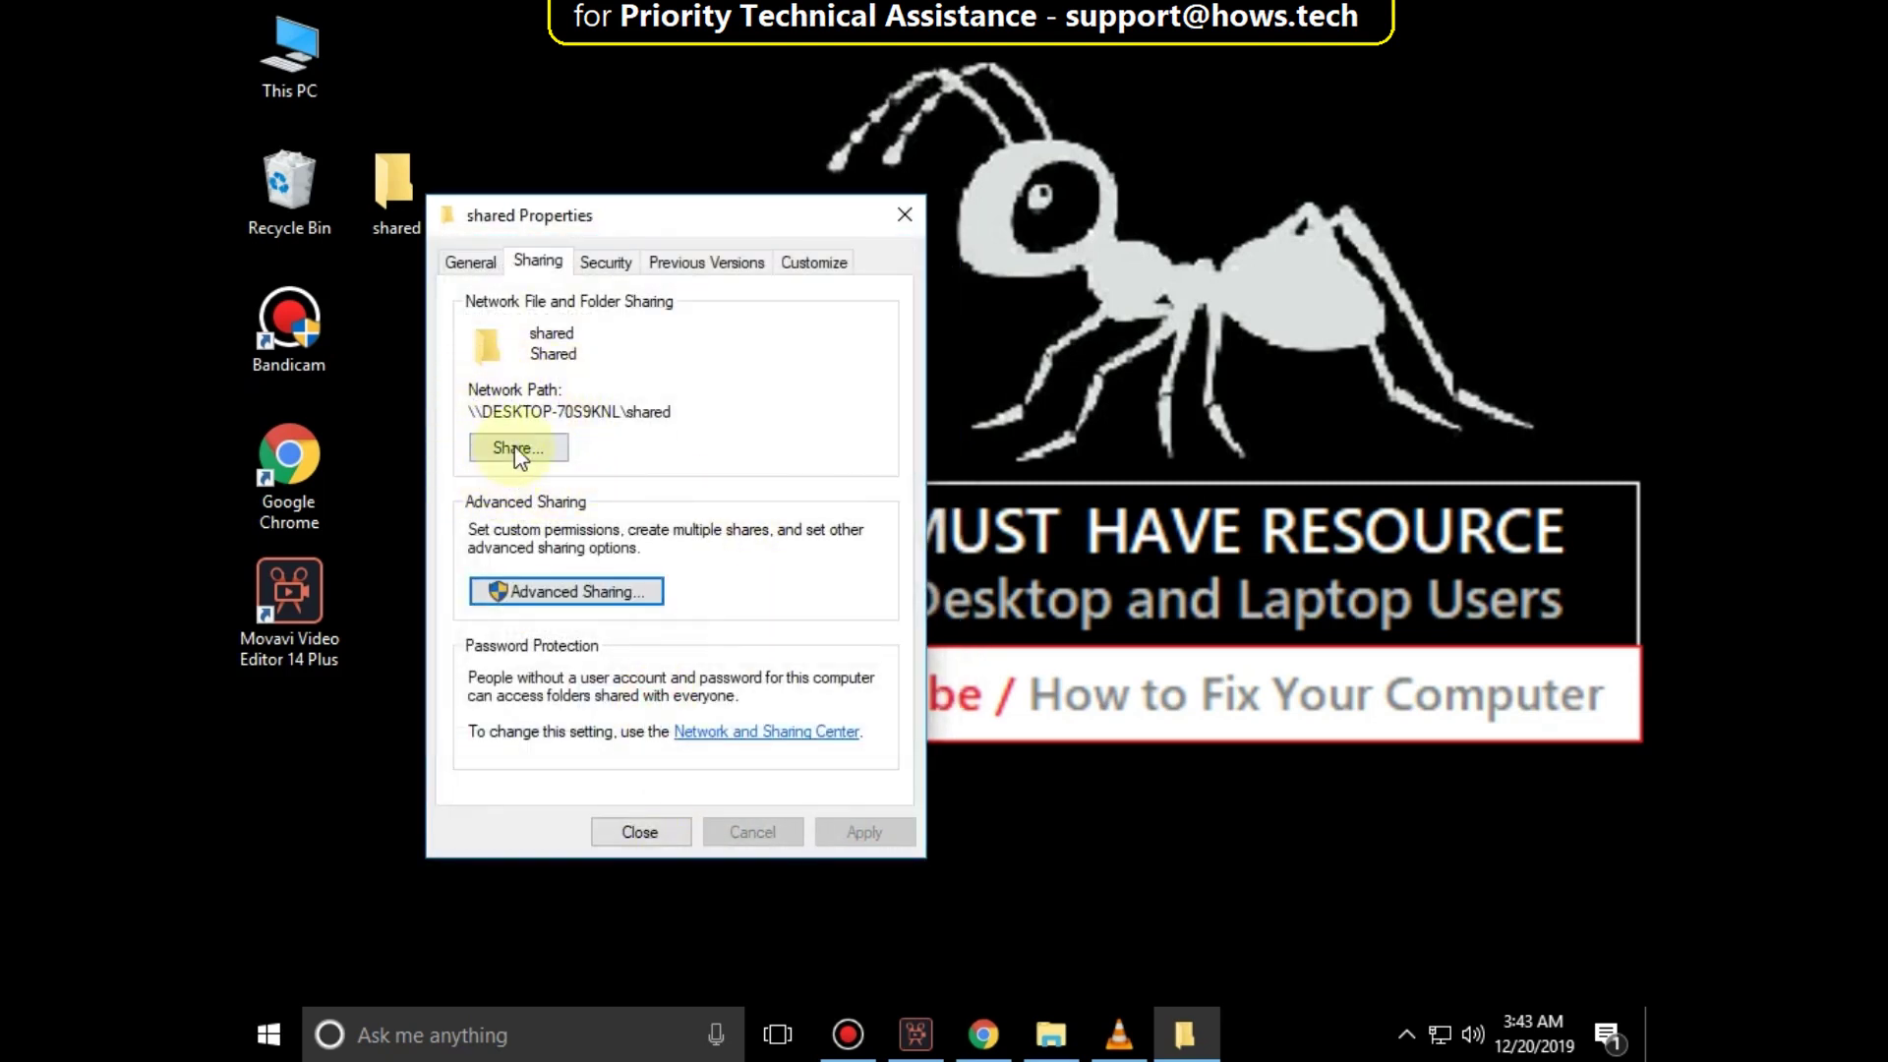
left_click(516, 449)
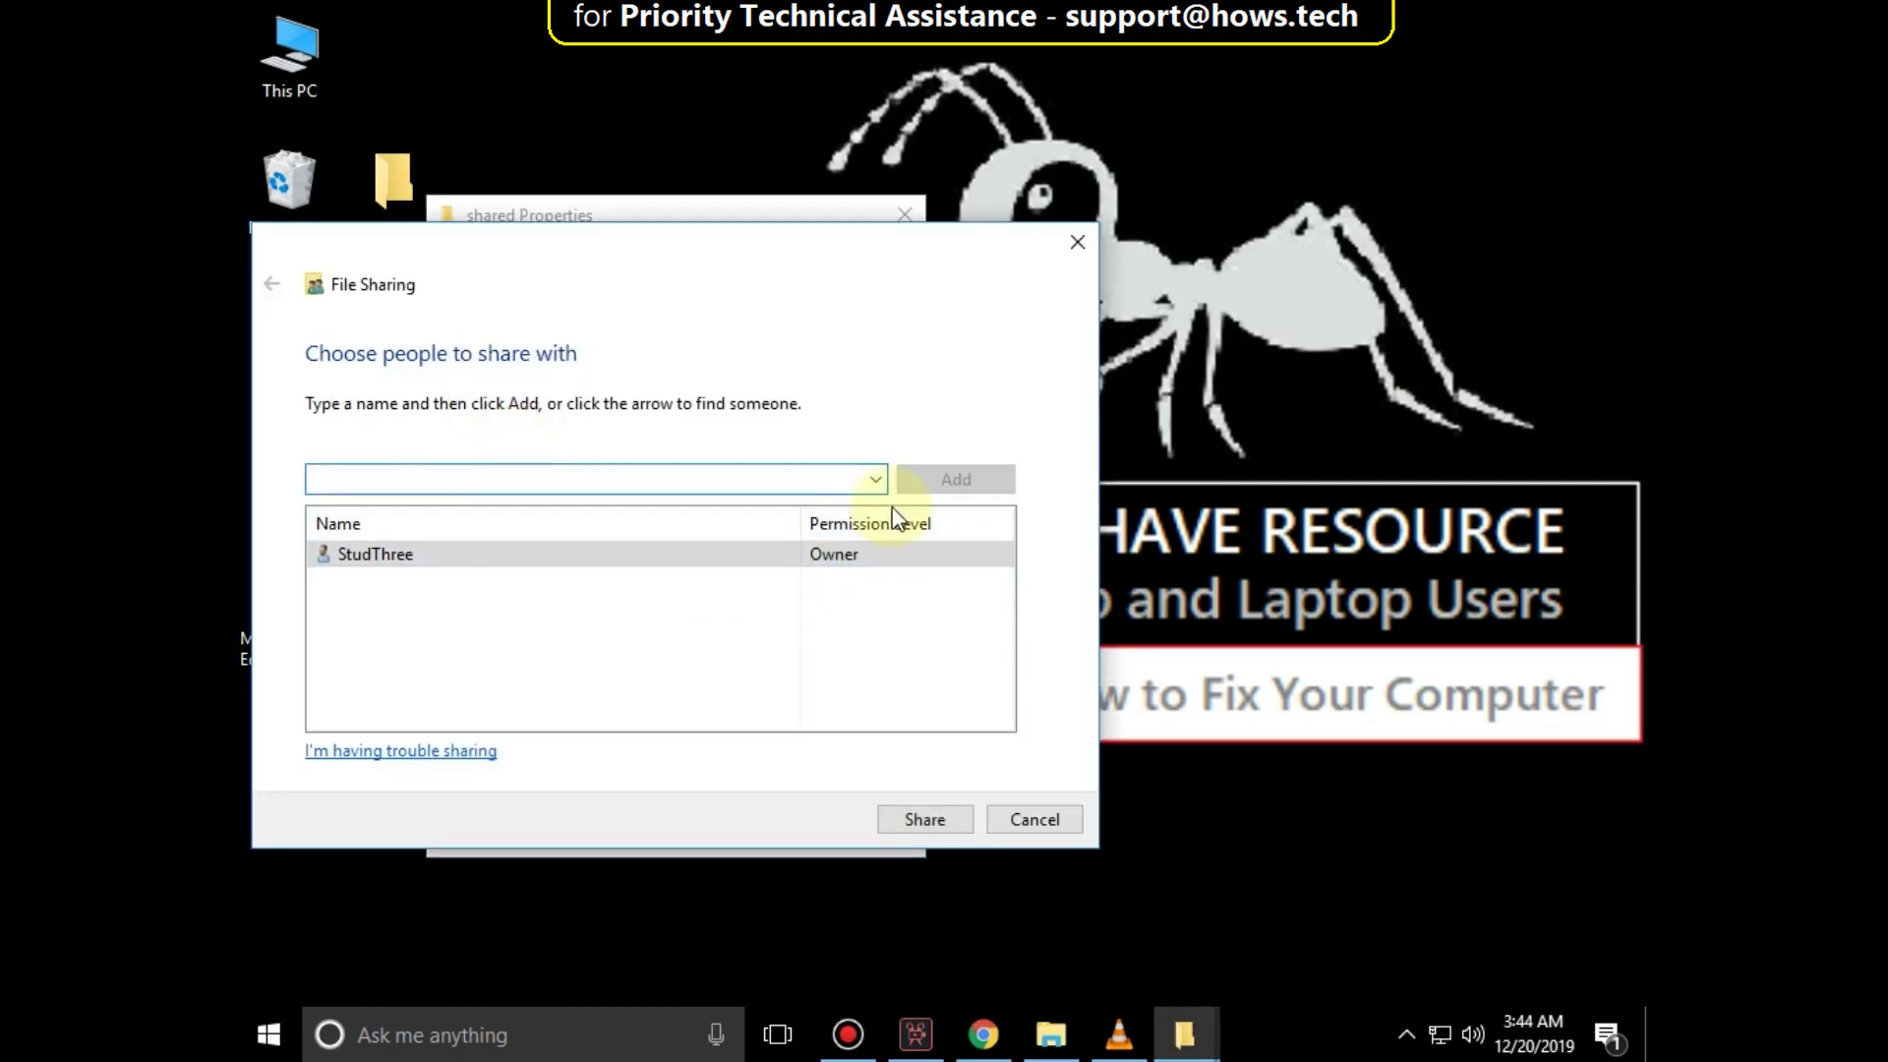
Add Everyone at Read/Write permission level, share the folder and close the confirmation
left_click(875, 479)
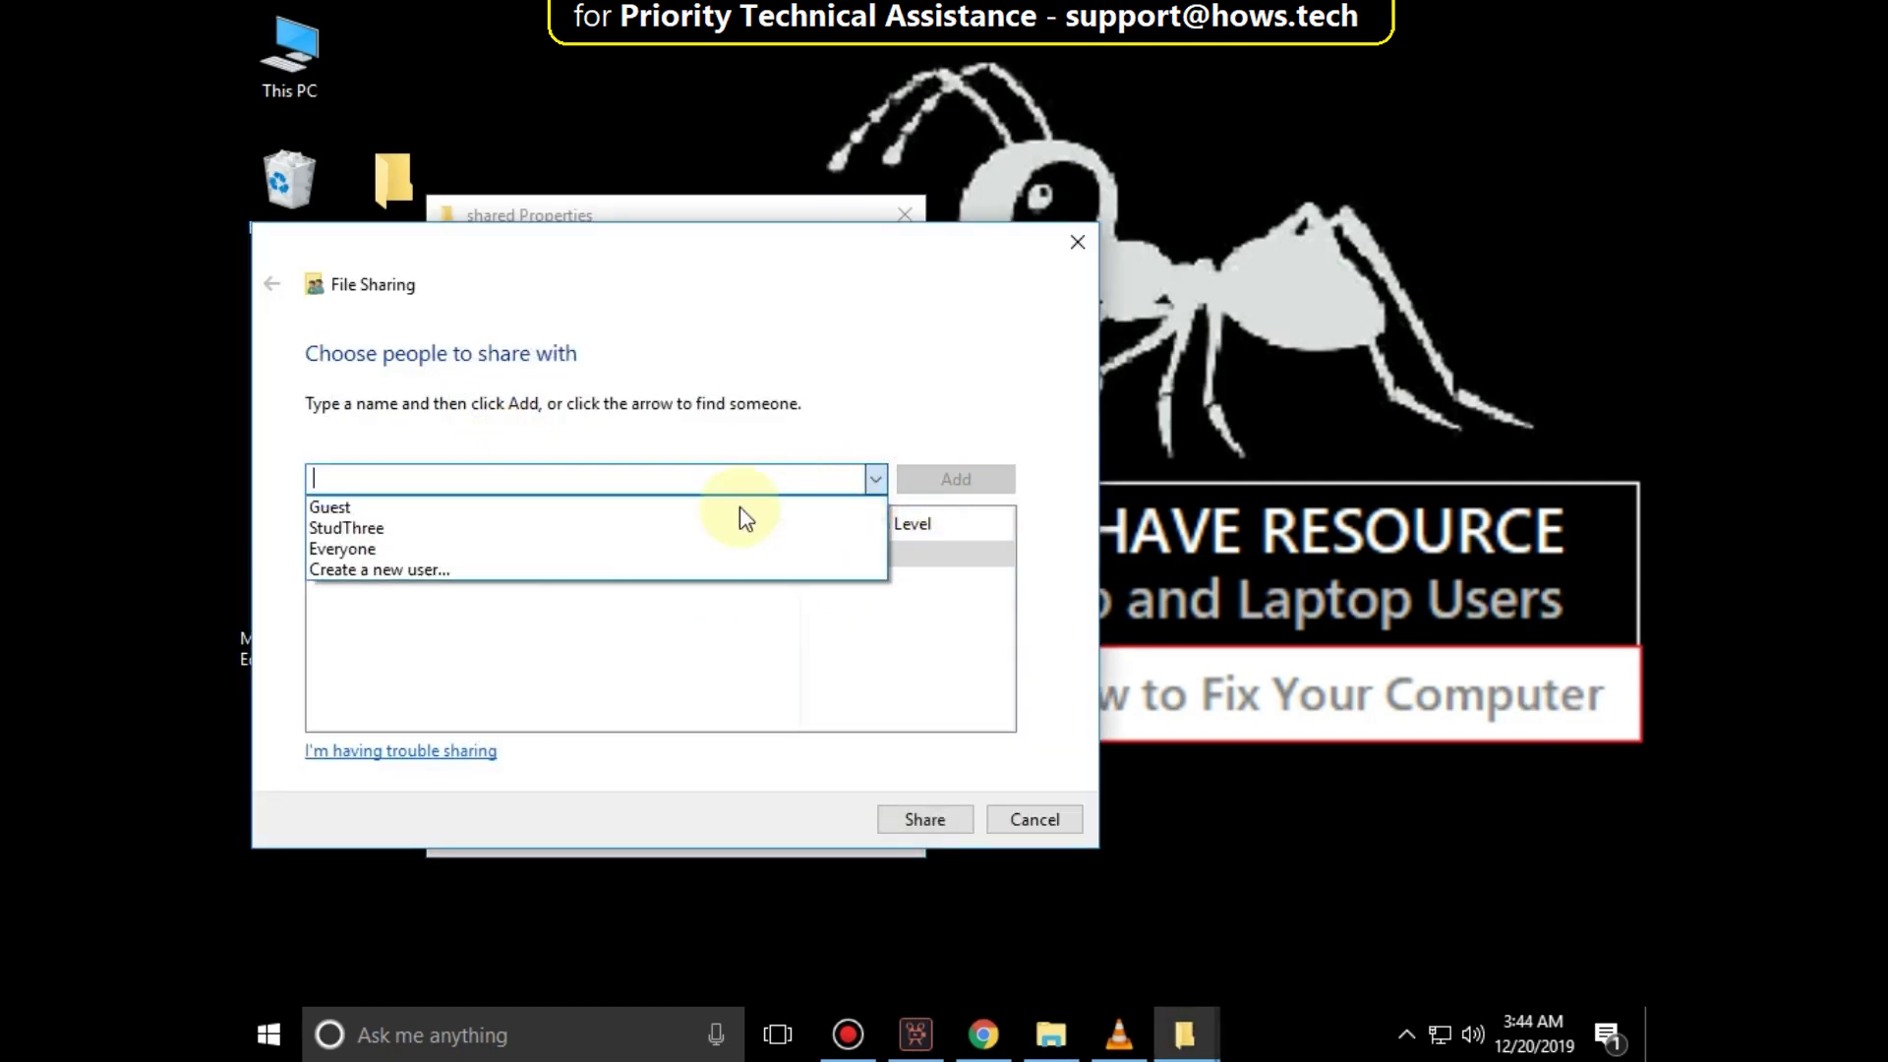
left_click(479, 550)
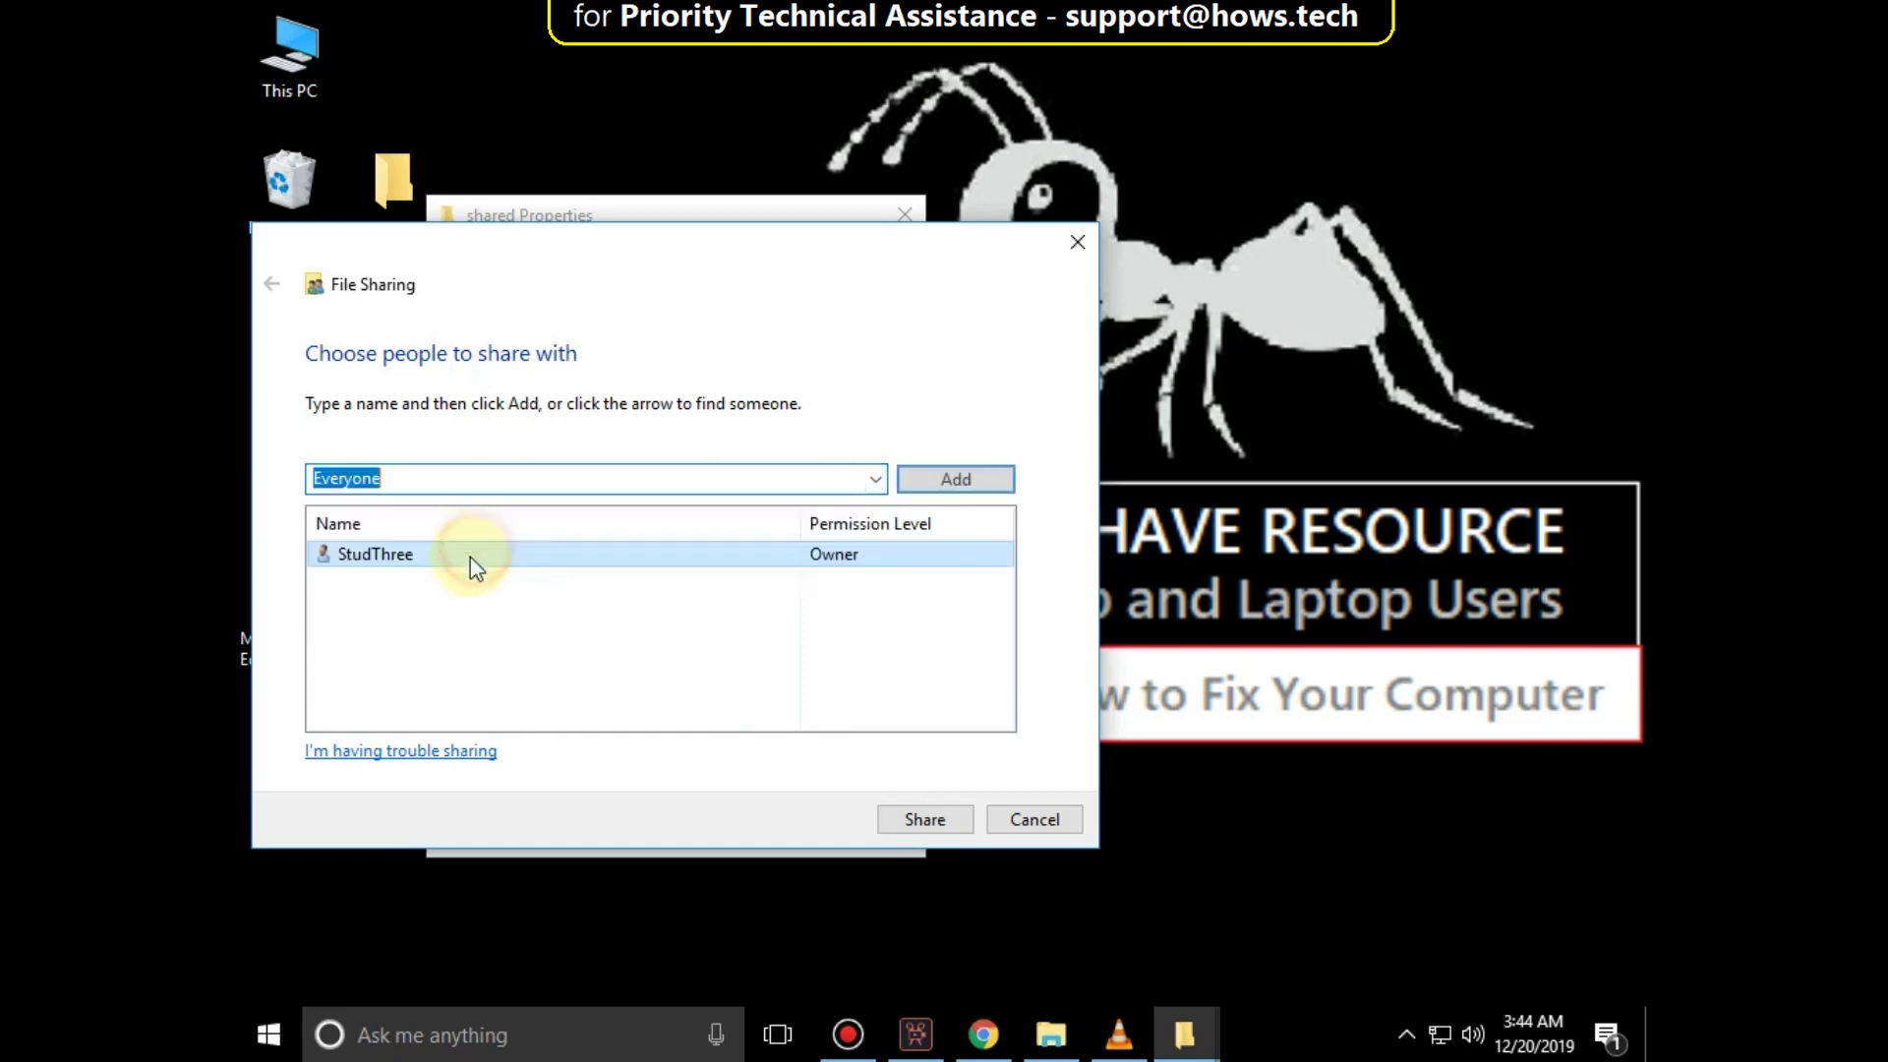
left_click(966, 480)
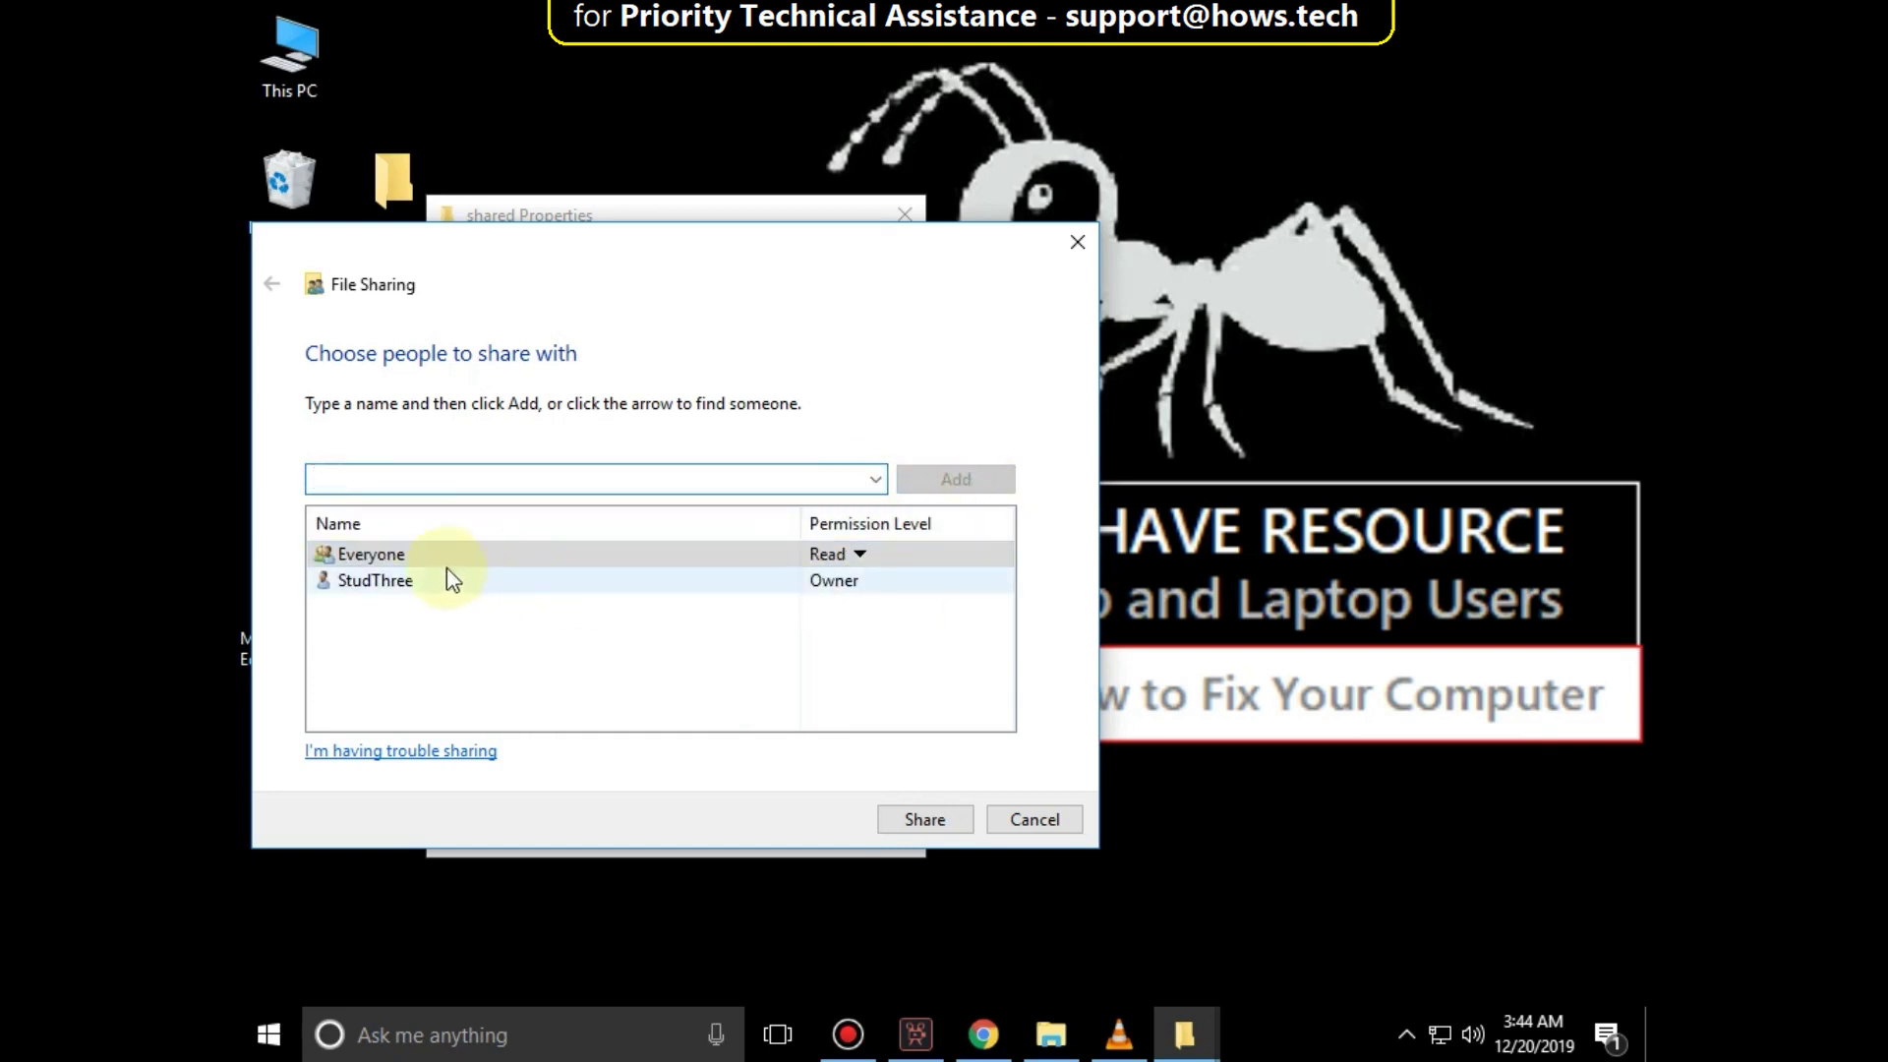
left_click(861, 556)
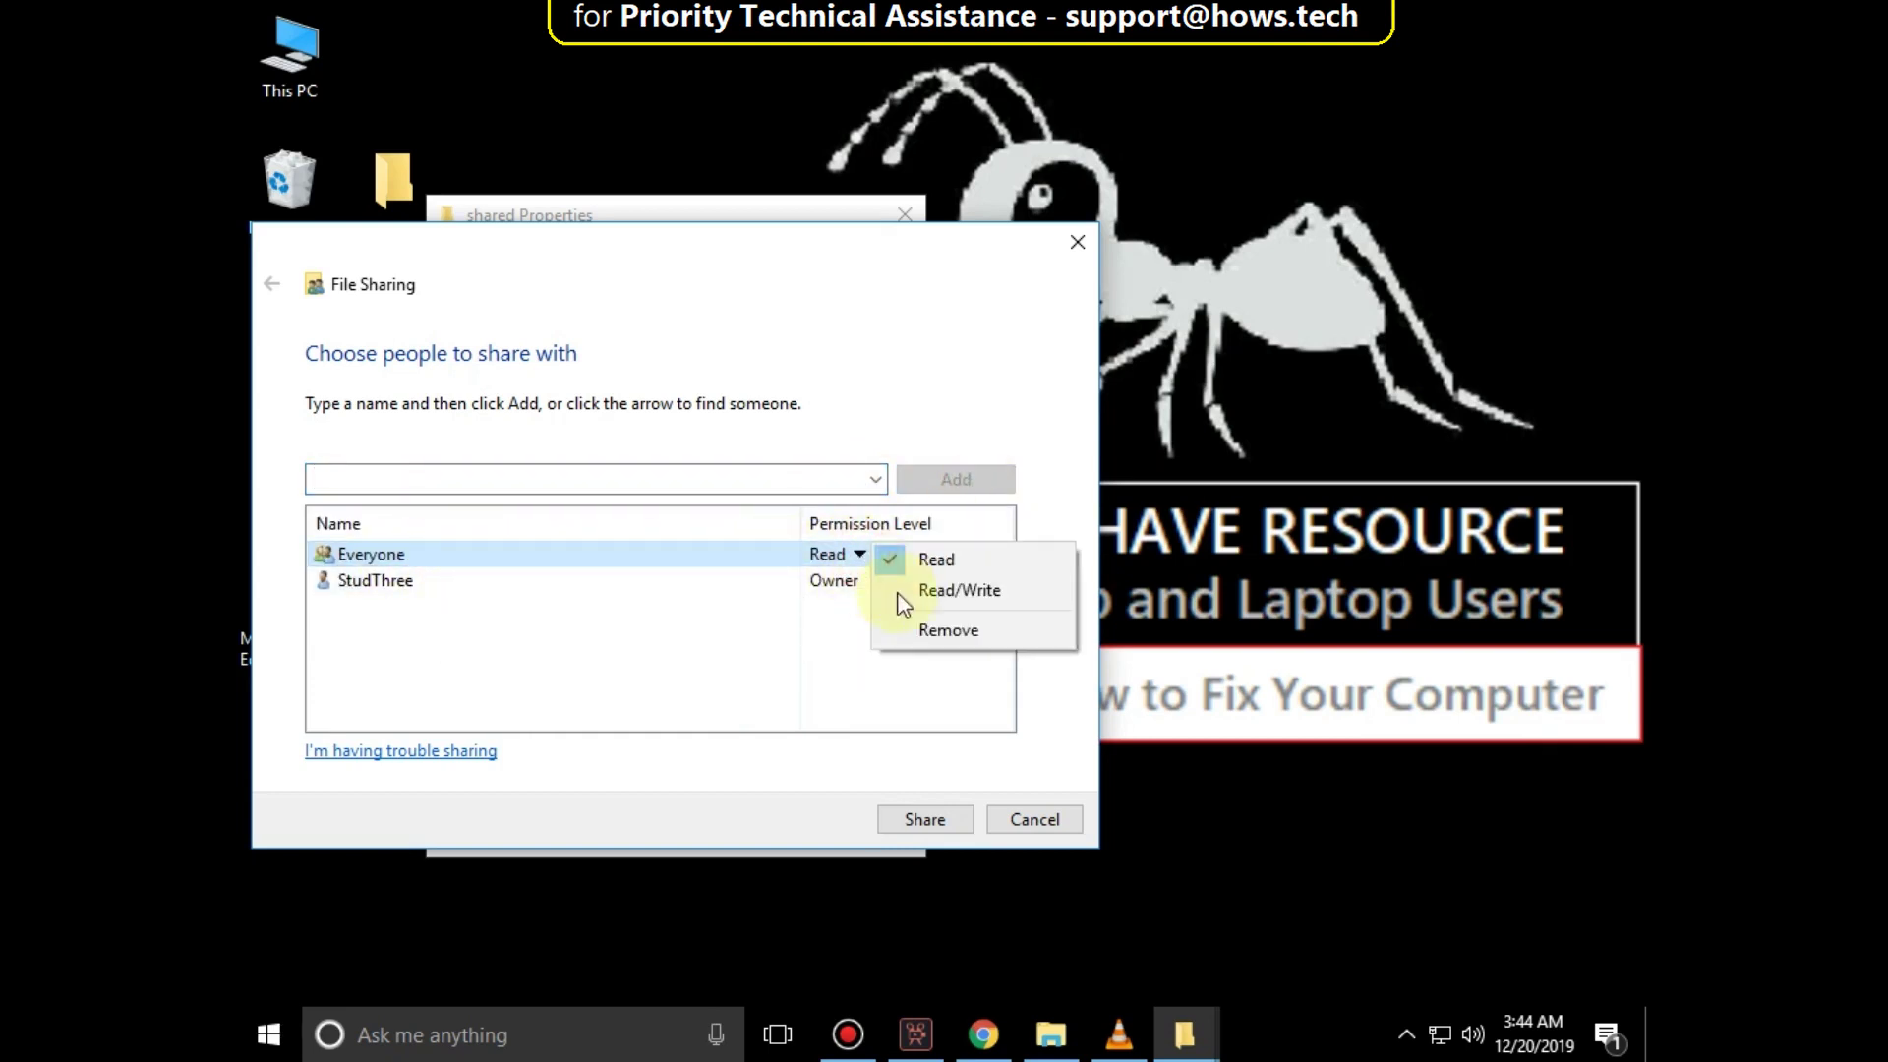
left_click(949, 593)
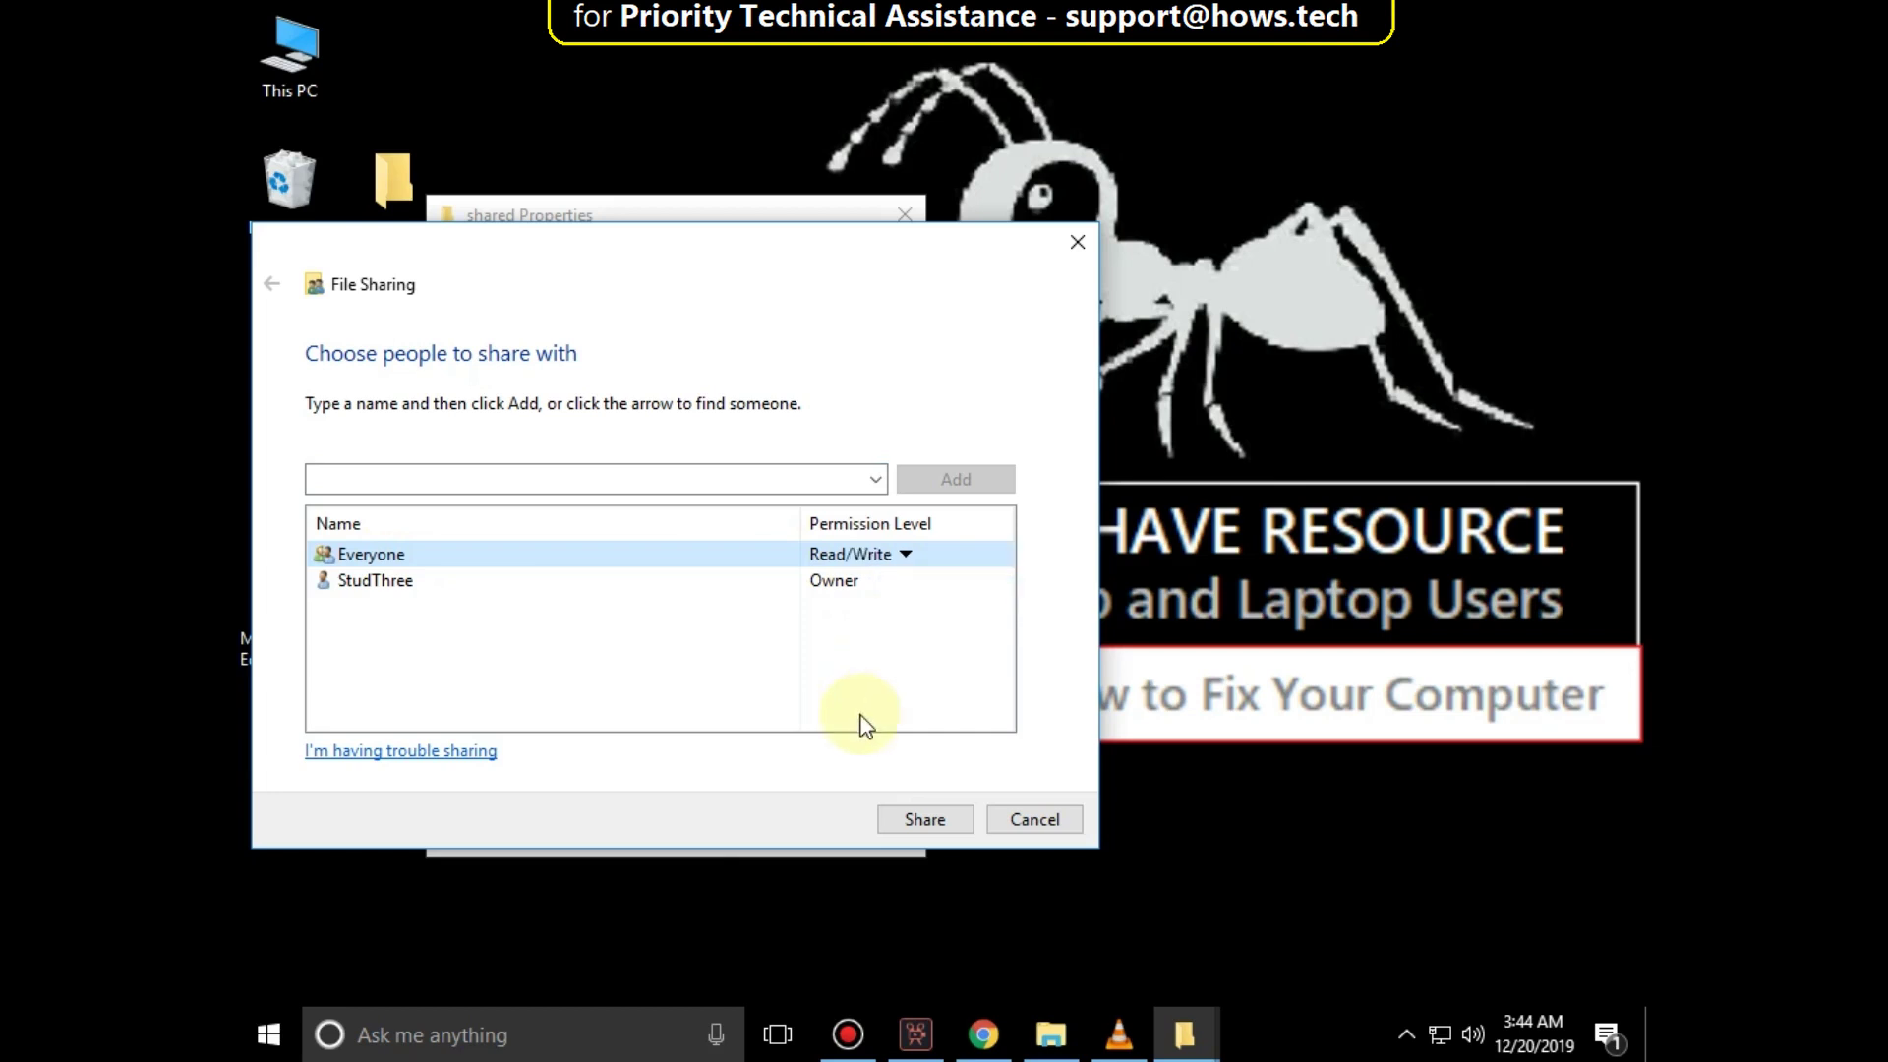
left_click(922, 819)
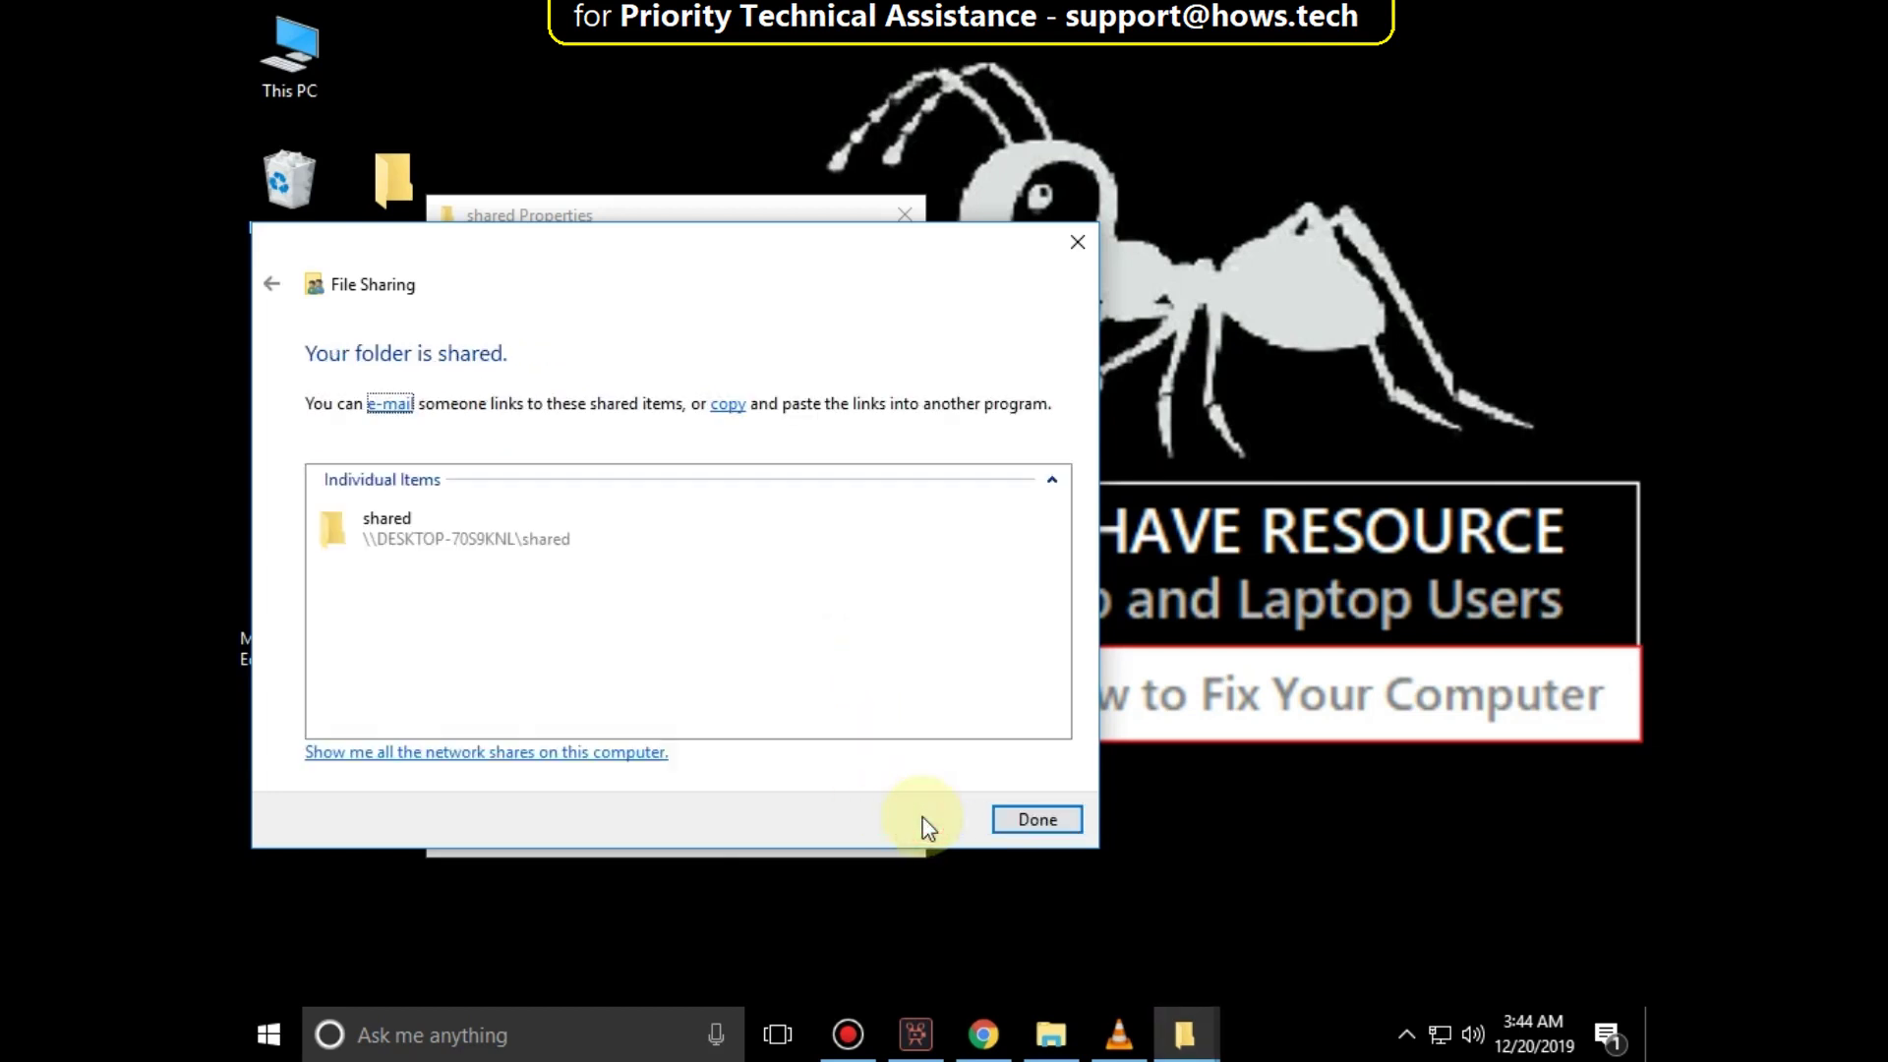
left_click(1024, 829)
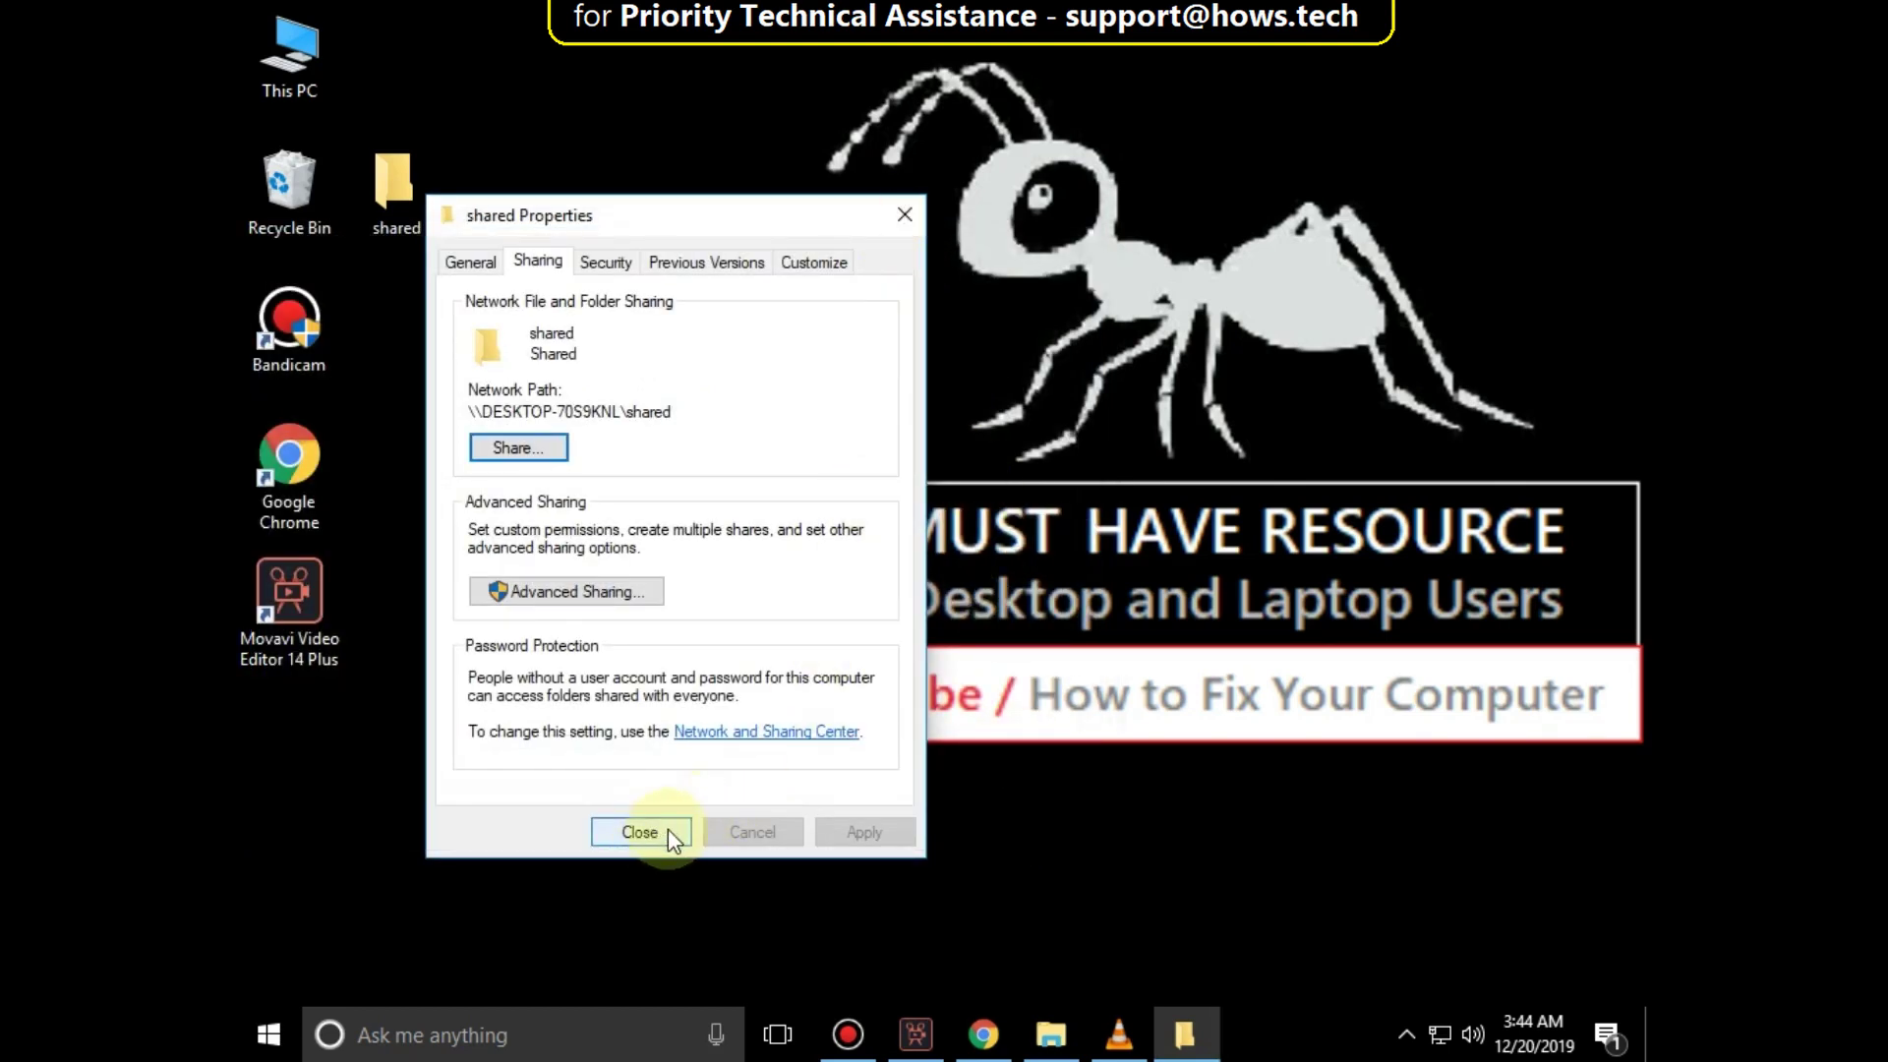
Close Properties, verify 'shared' opens via Network > DESKTOP-70S9KNL, then close File Explorer
left_click(639, 832)
double_click(295, 67)
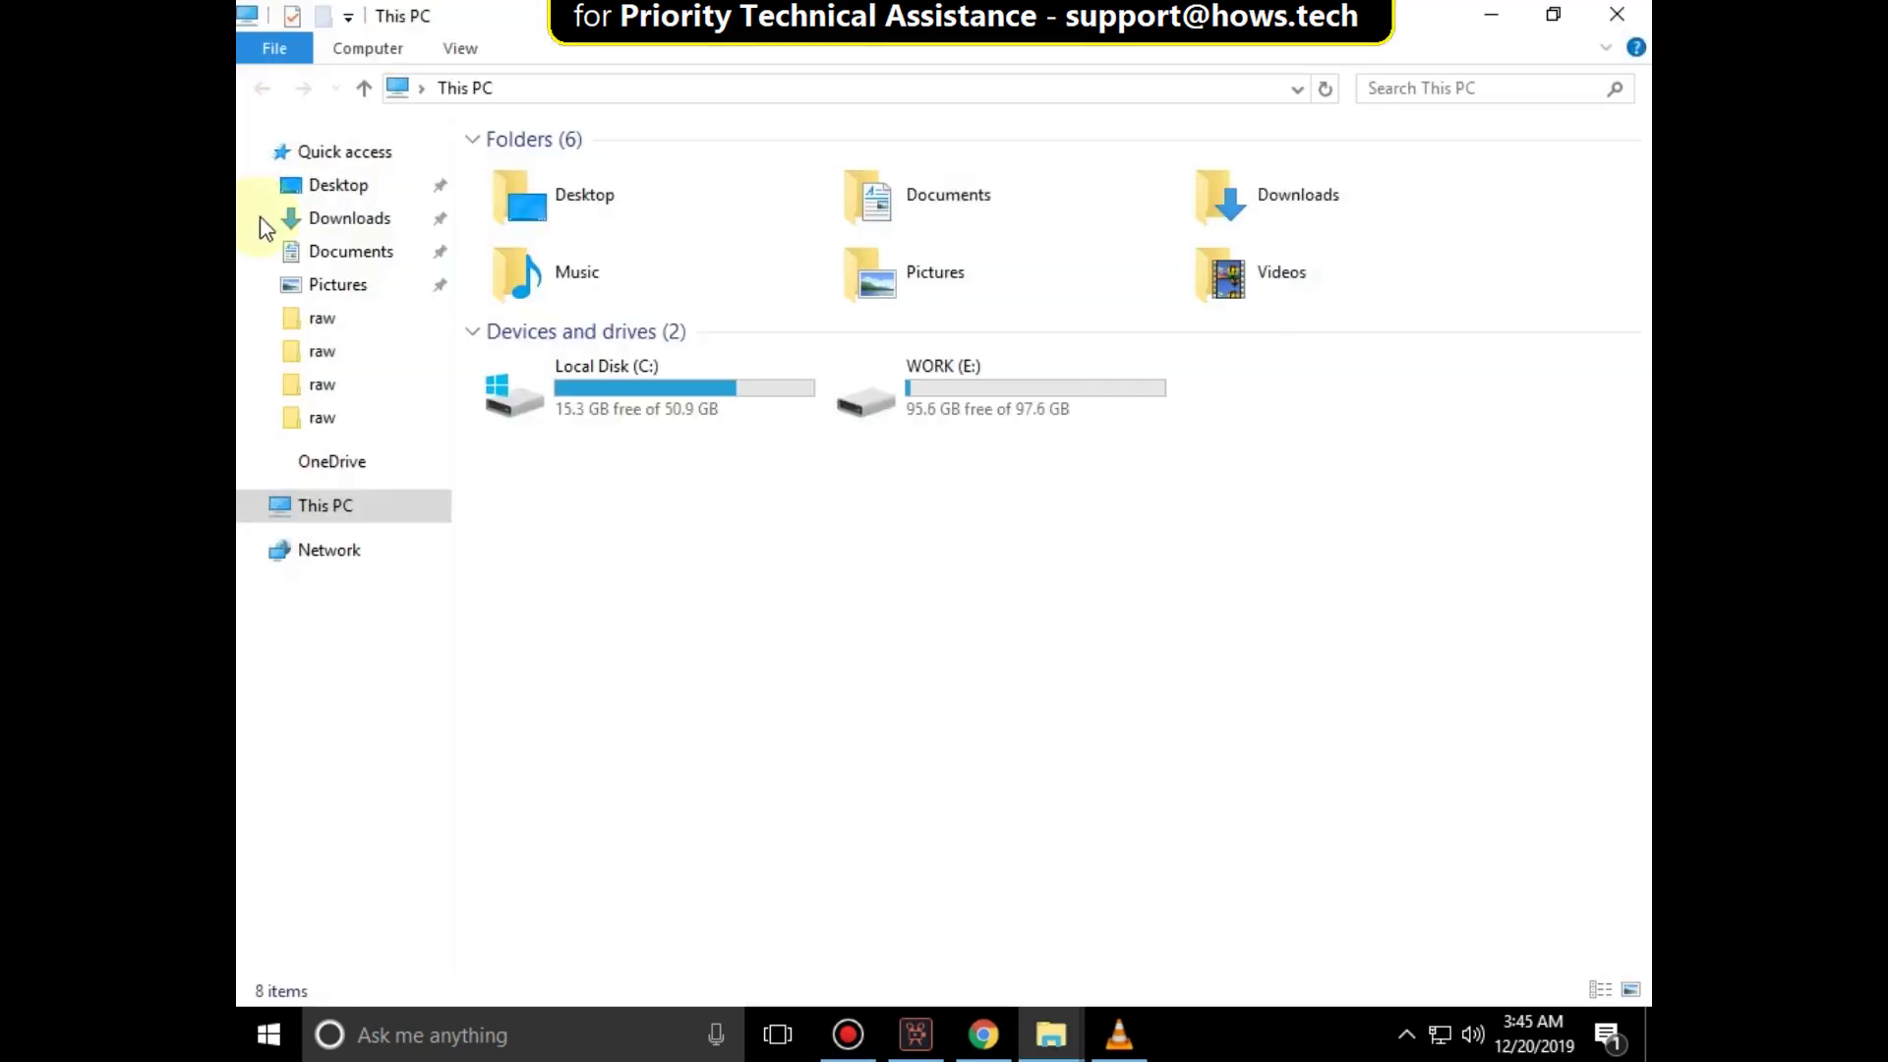
left_click(259, 557)
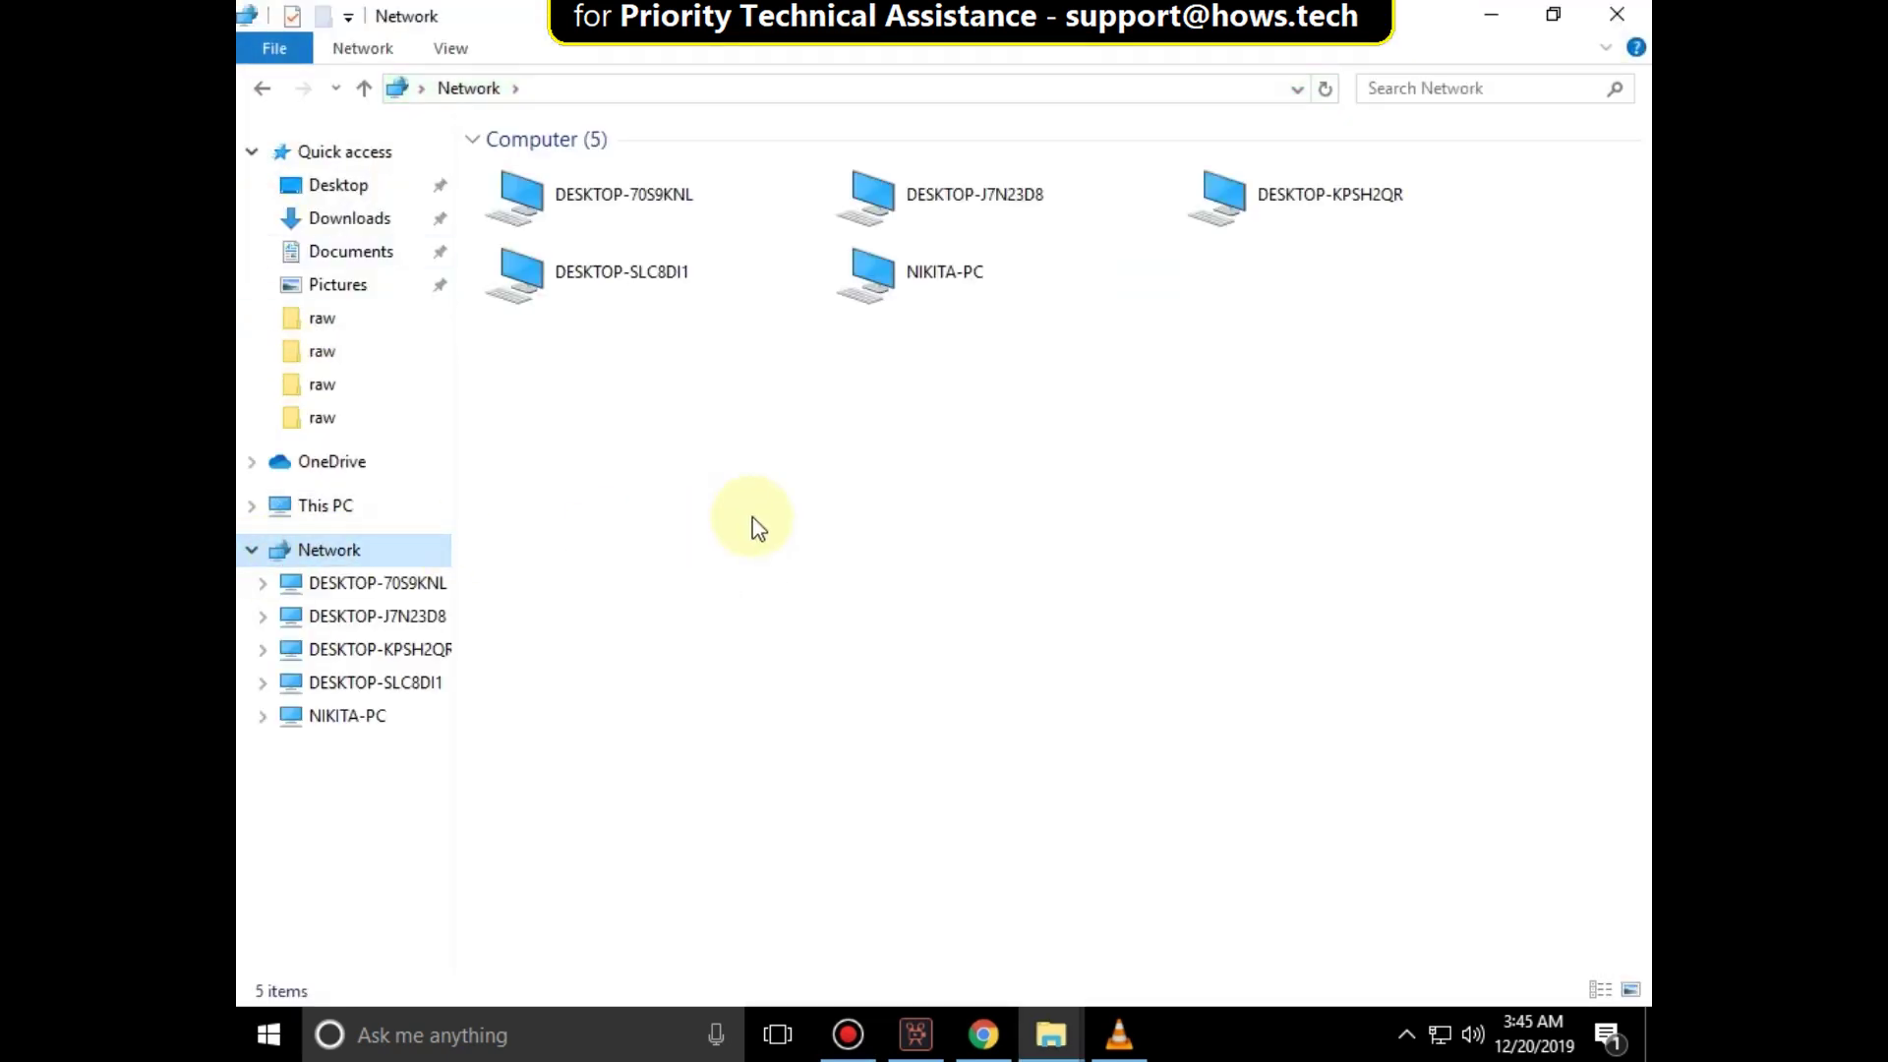
double_click(637, 198)
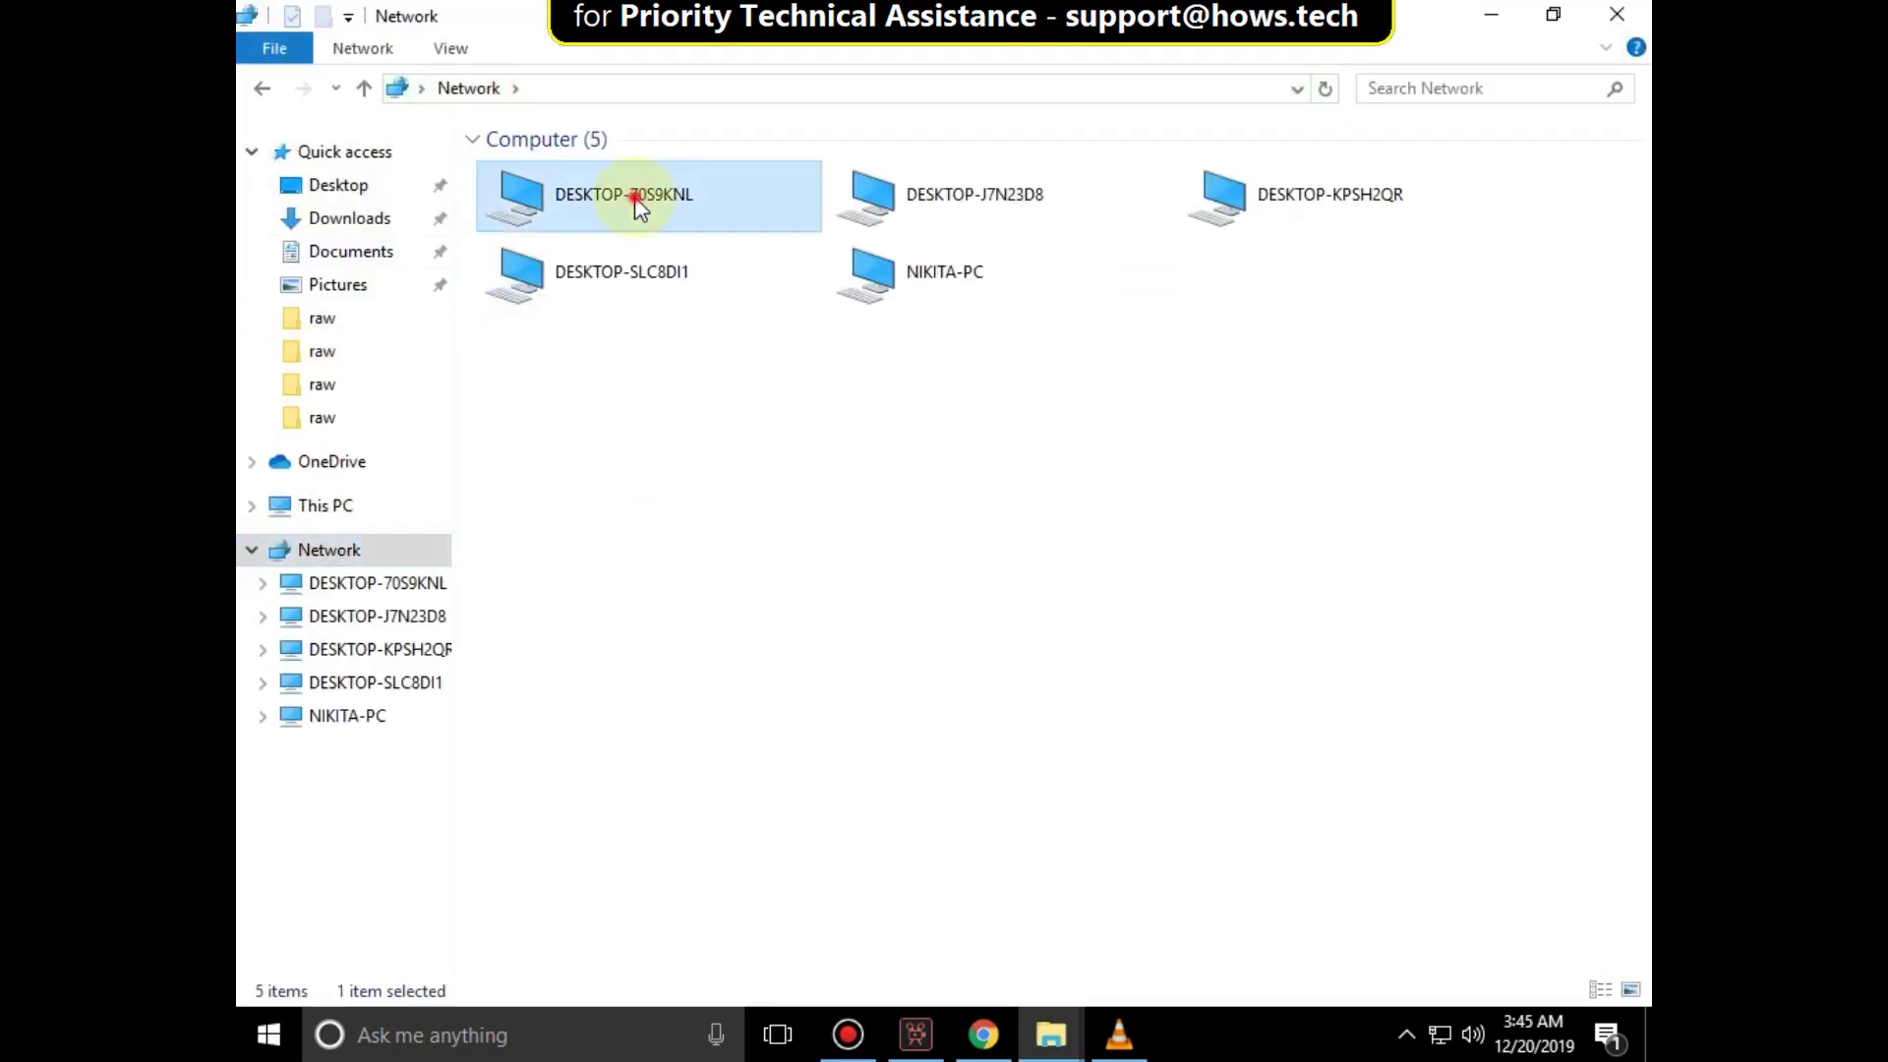
double_click(612, 177)
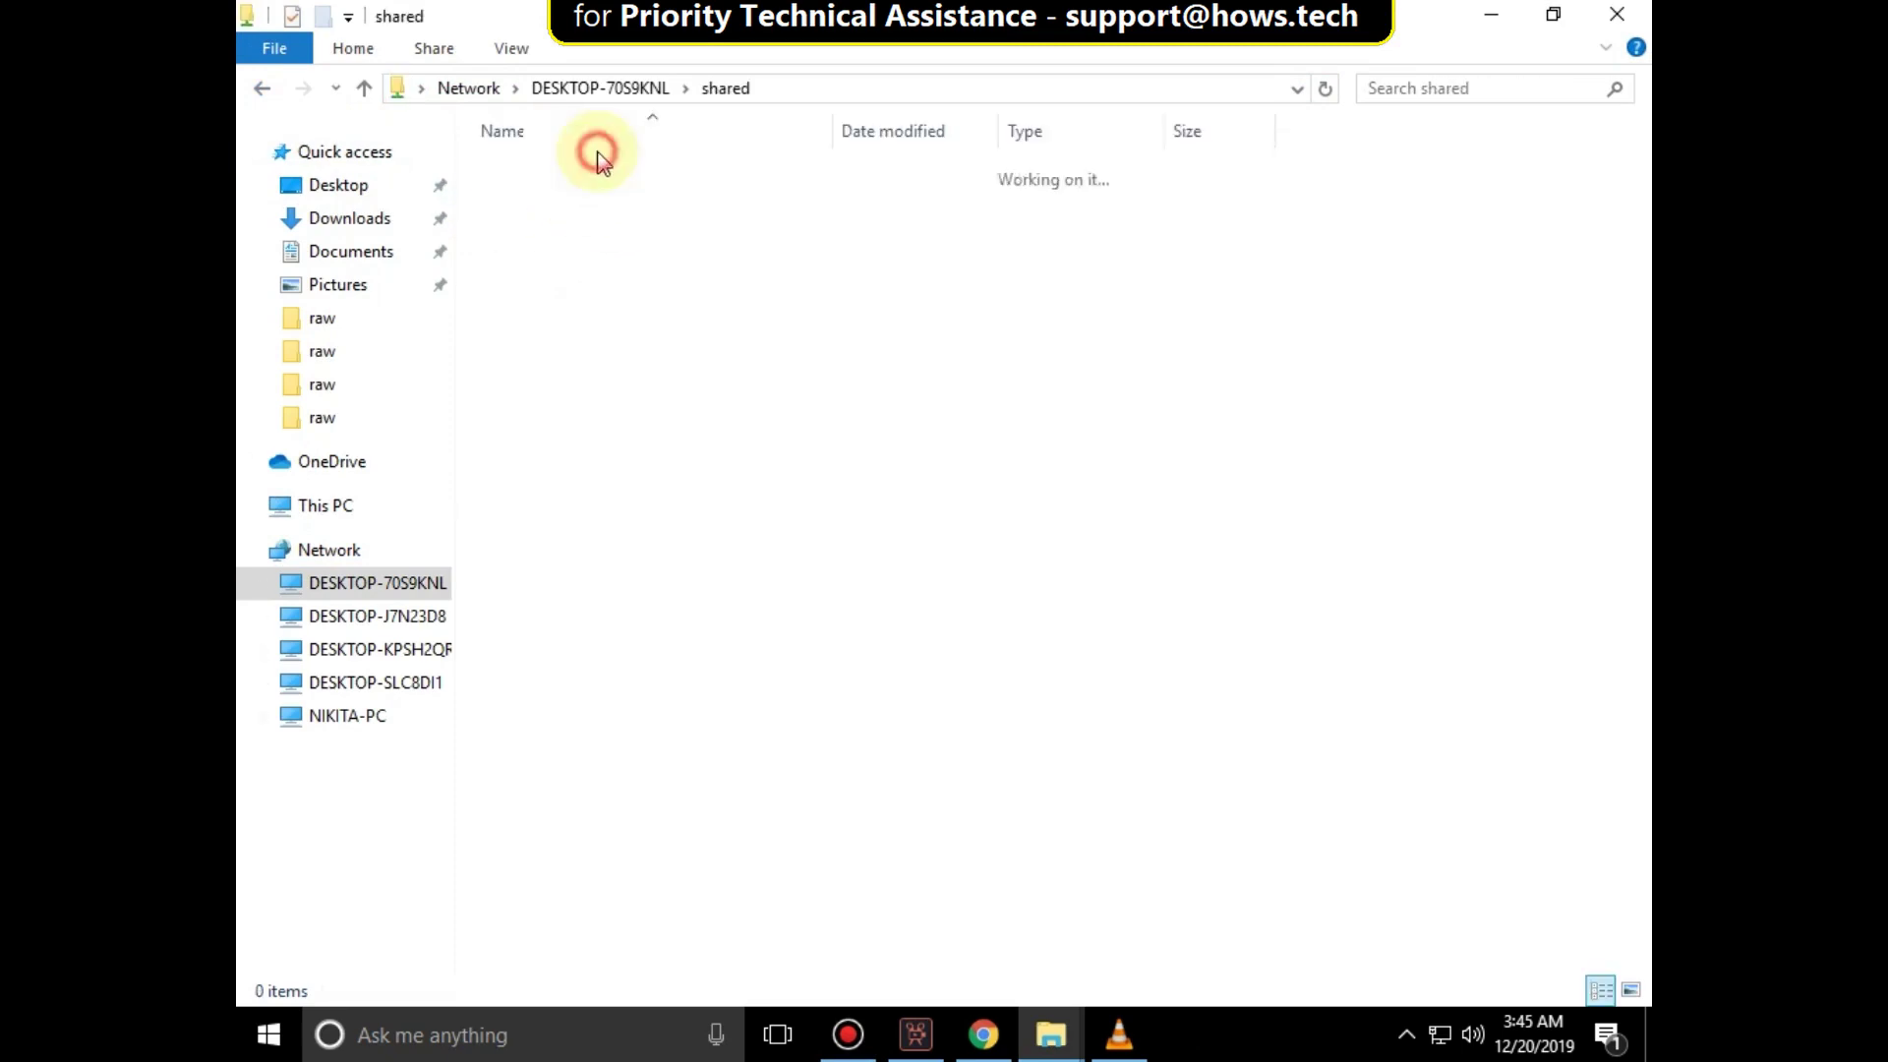
left_click(261, 88)
left_click(1638, 18)
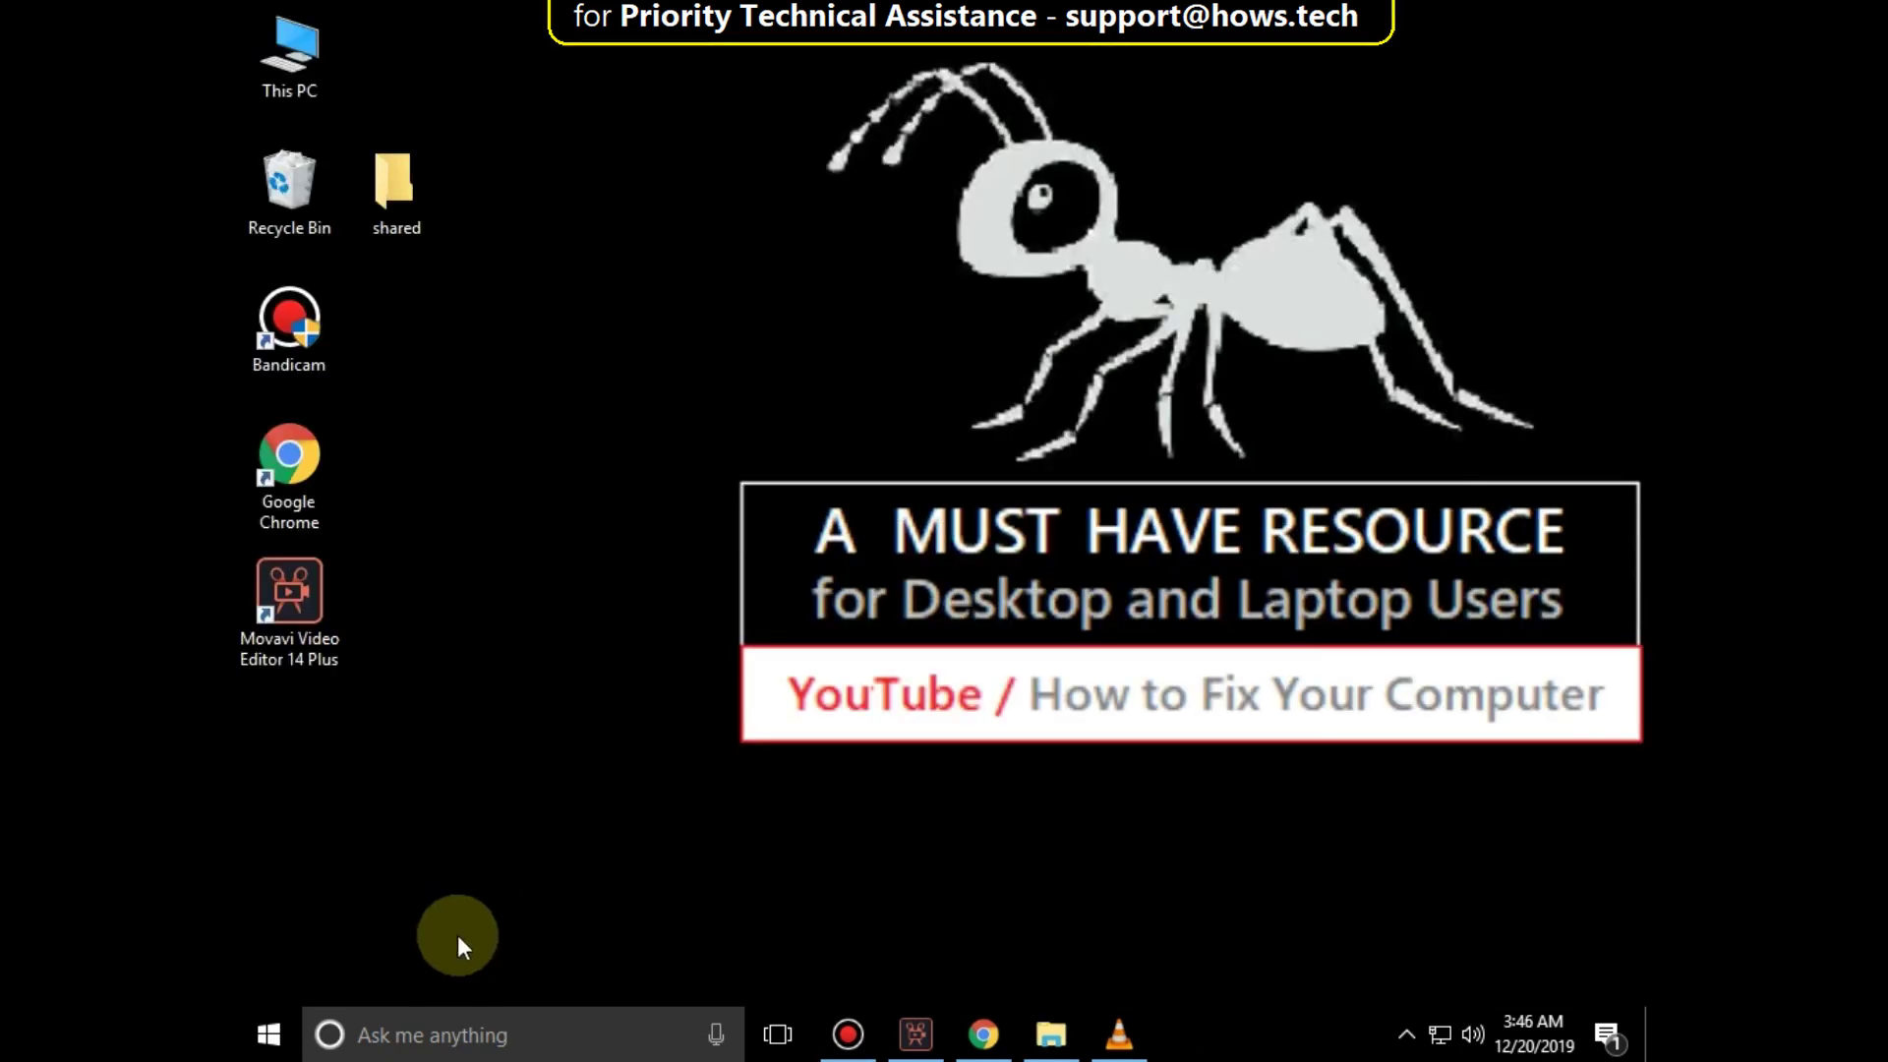
Search 'services' from the taskbar and launch the Services app
left_click(428, 1033)
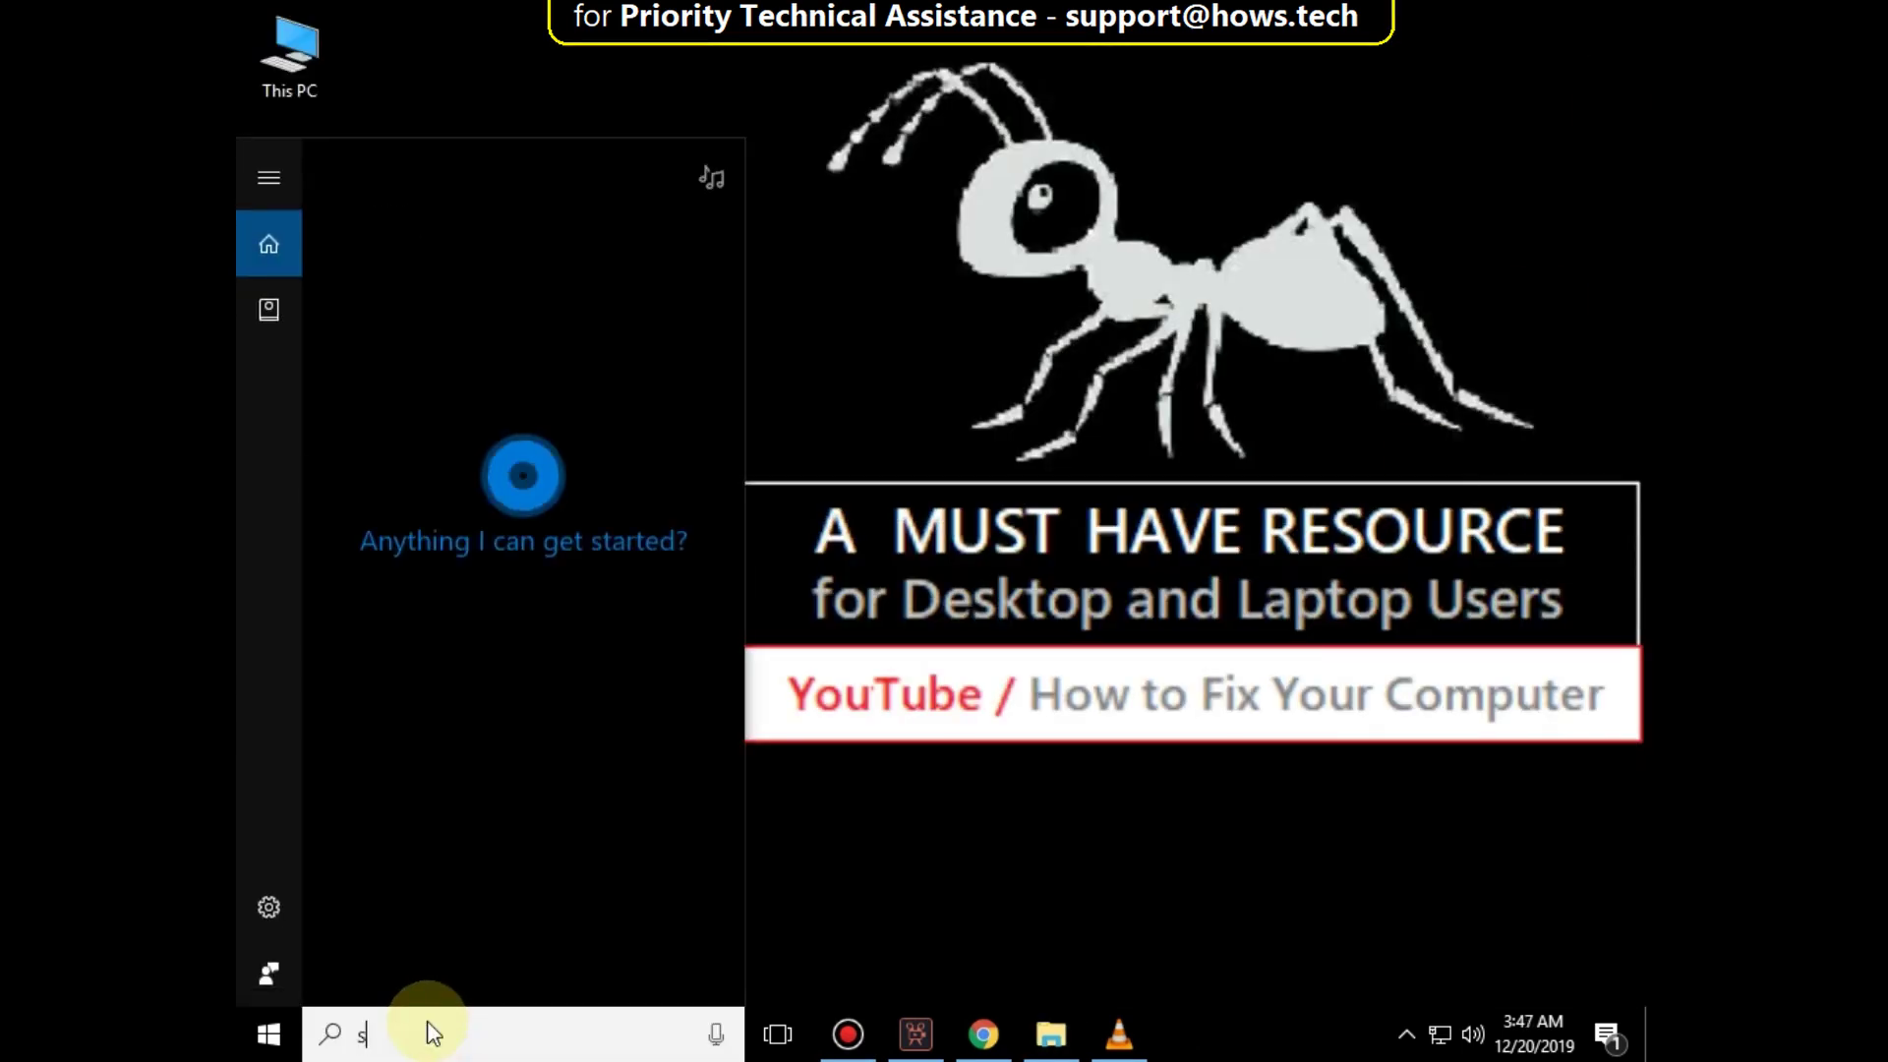
type("se")
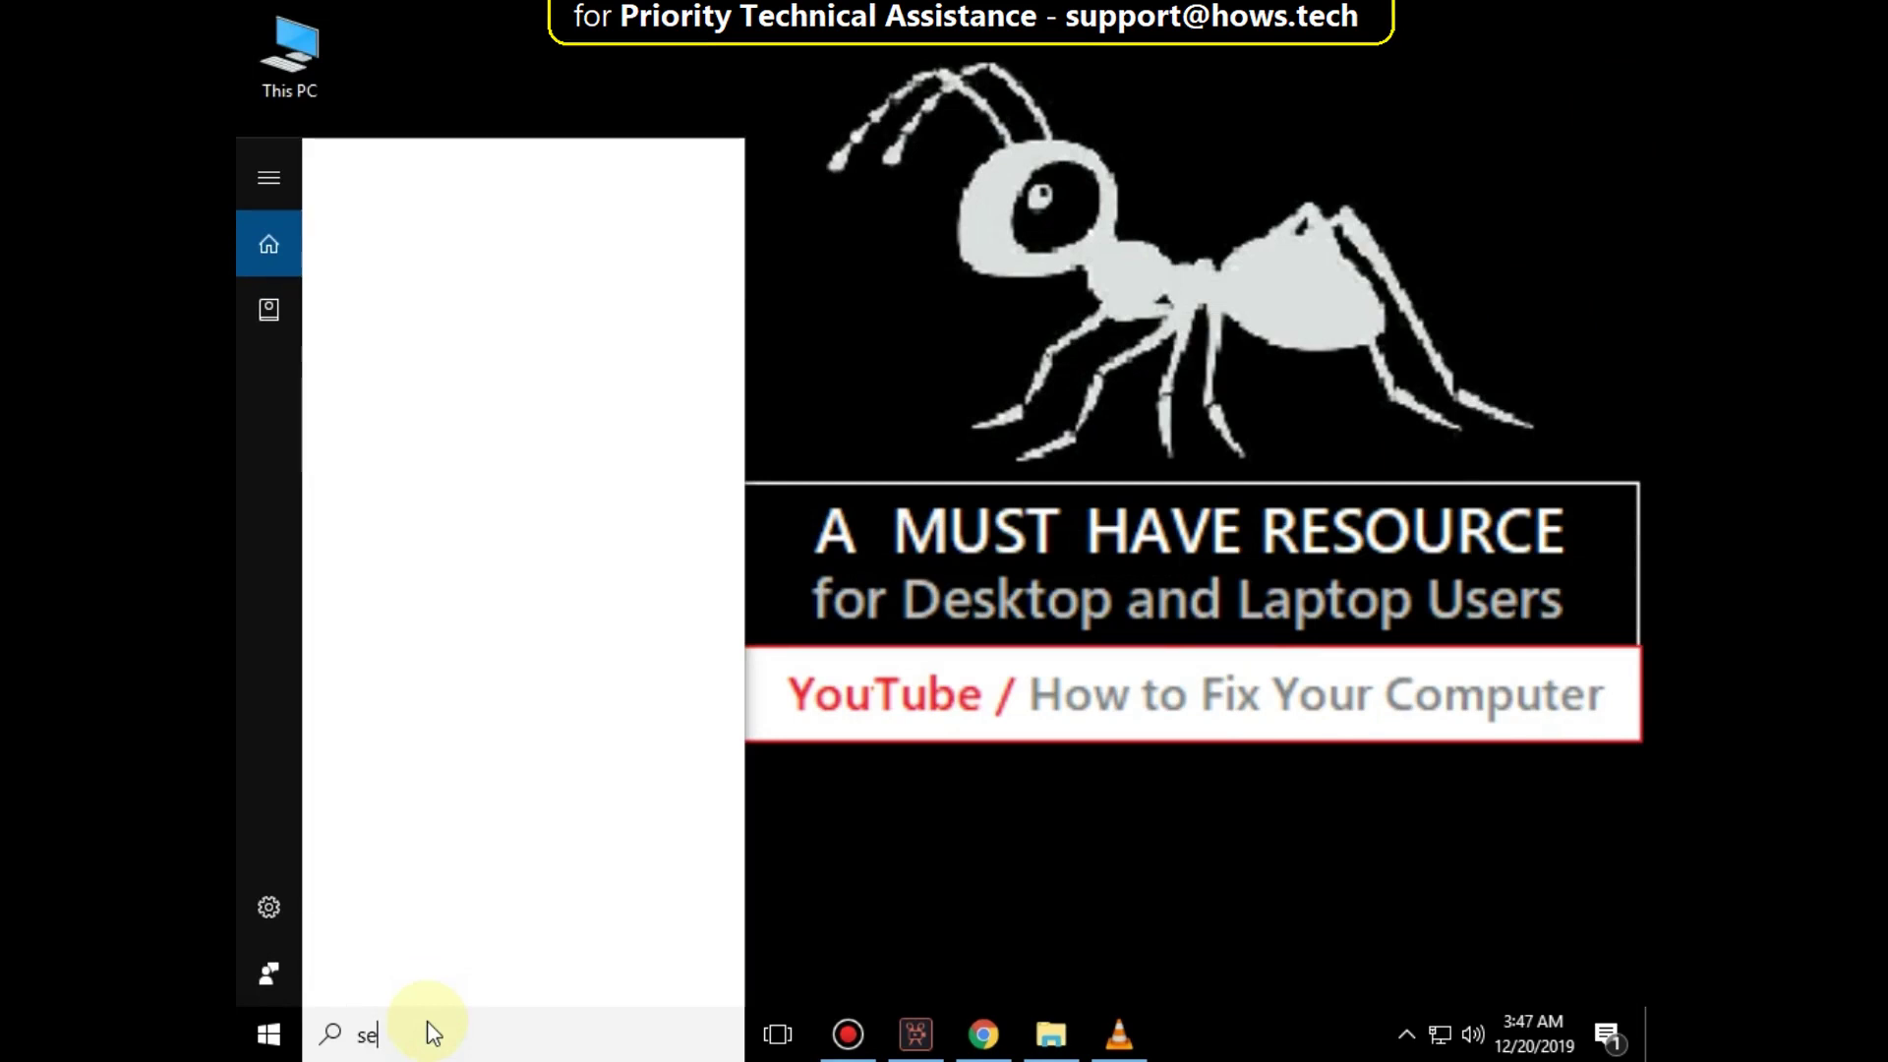
type("rv")
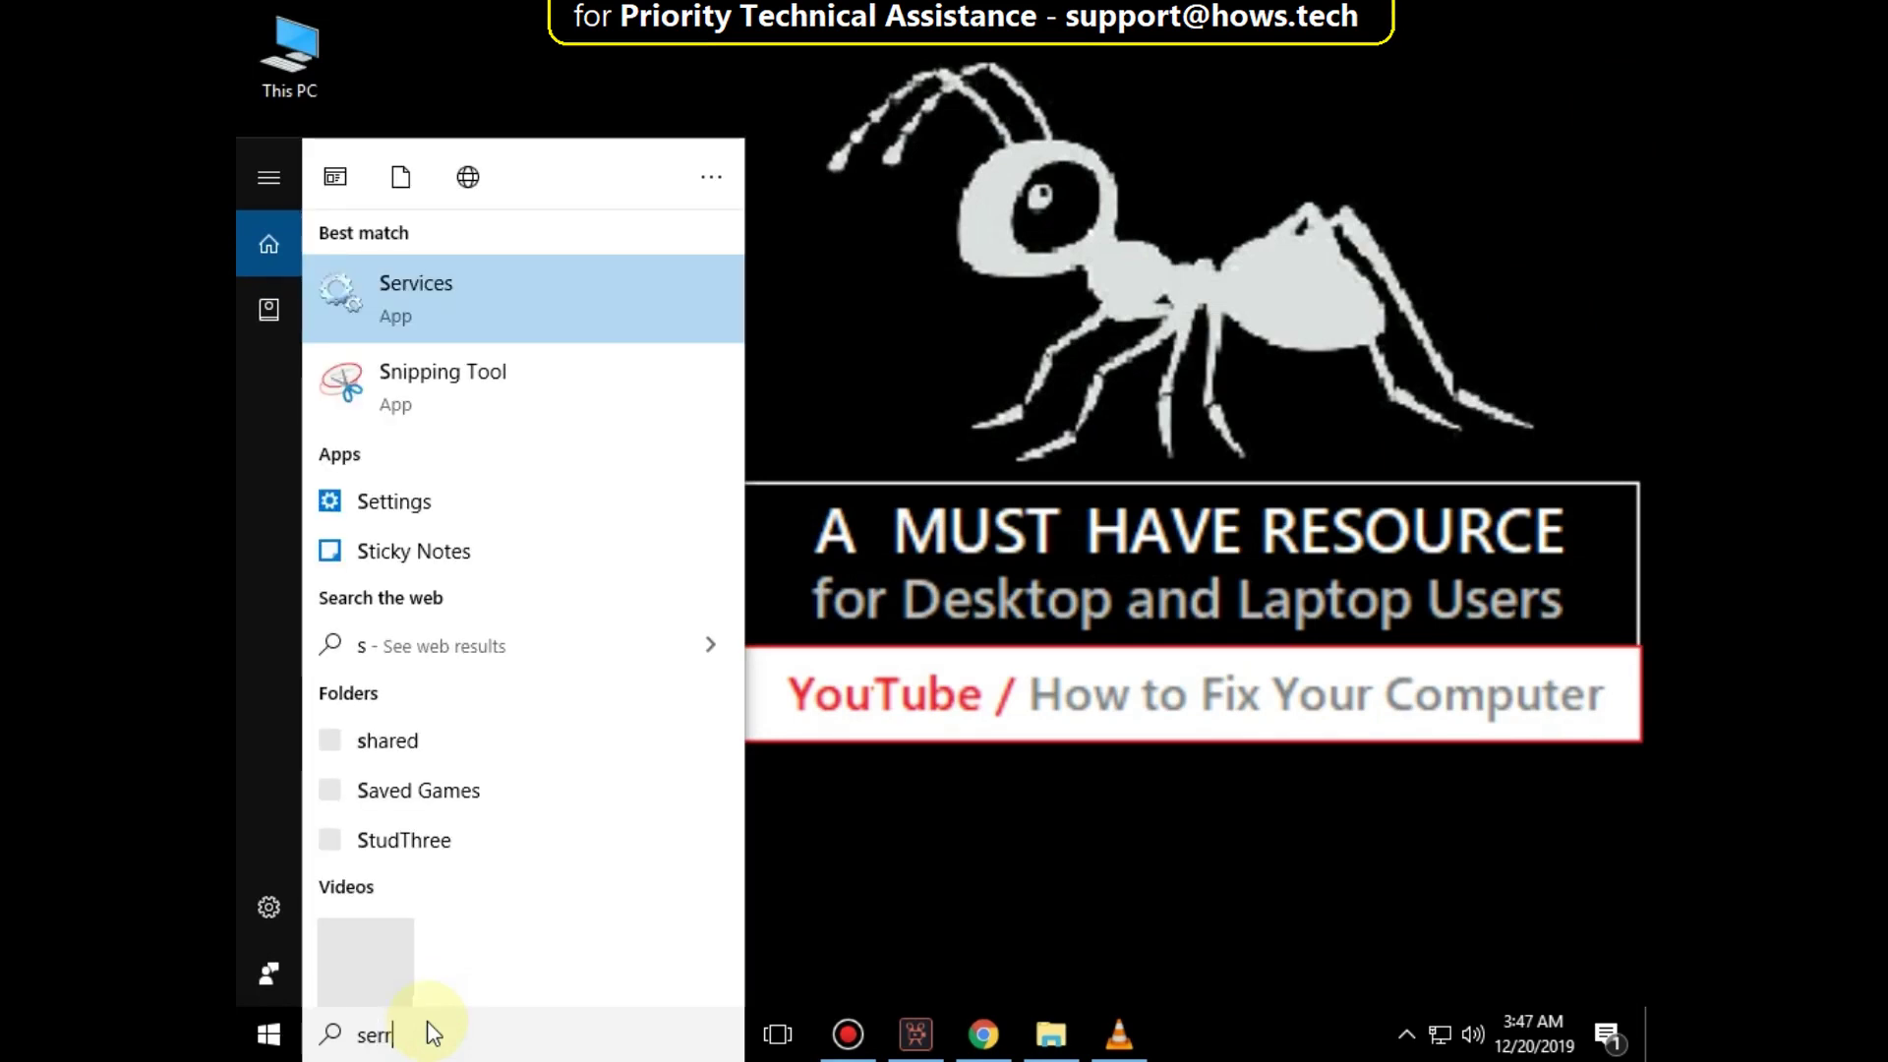
type("ices")
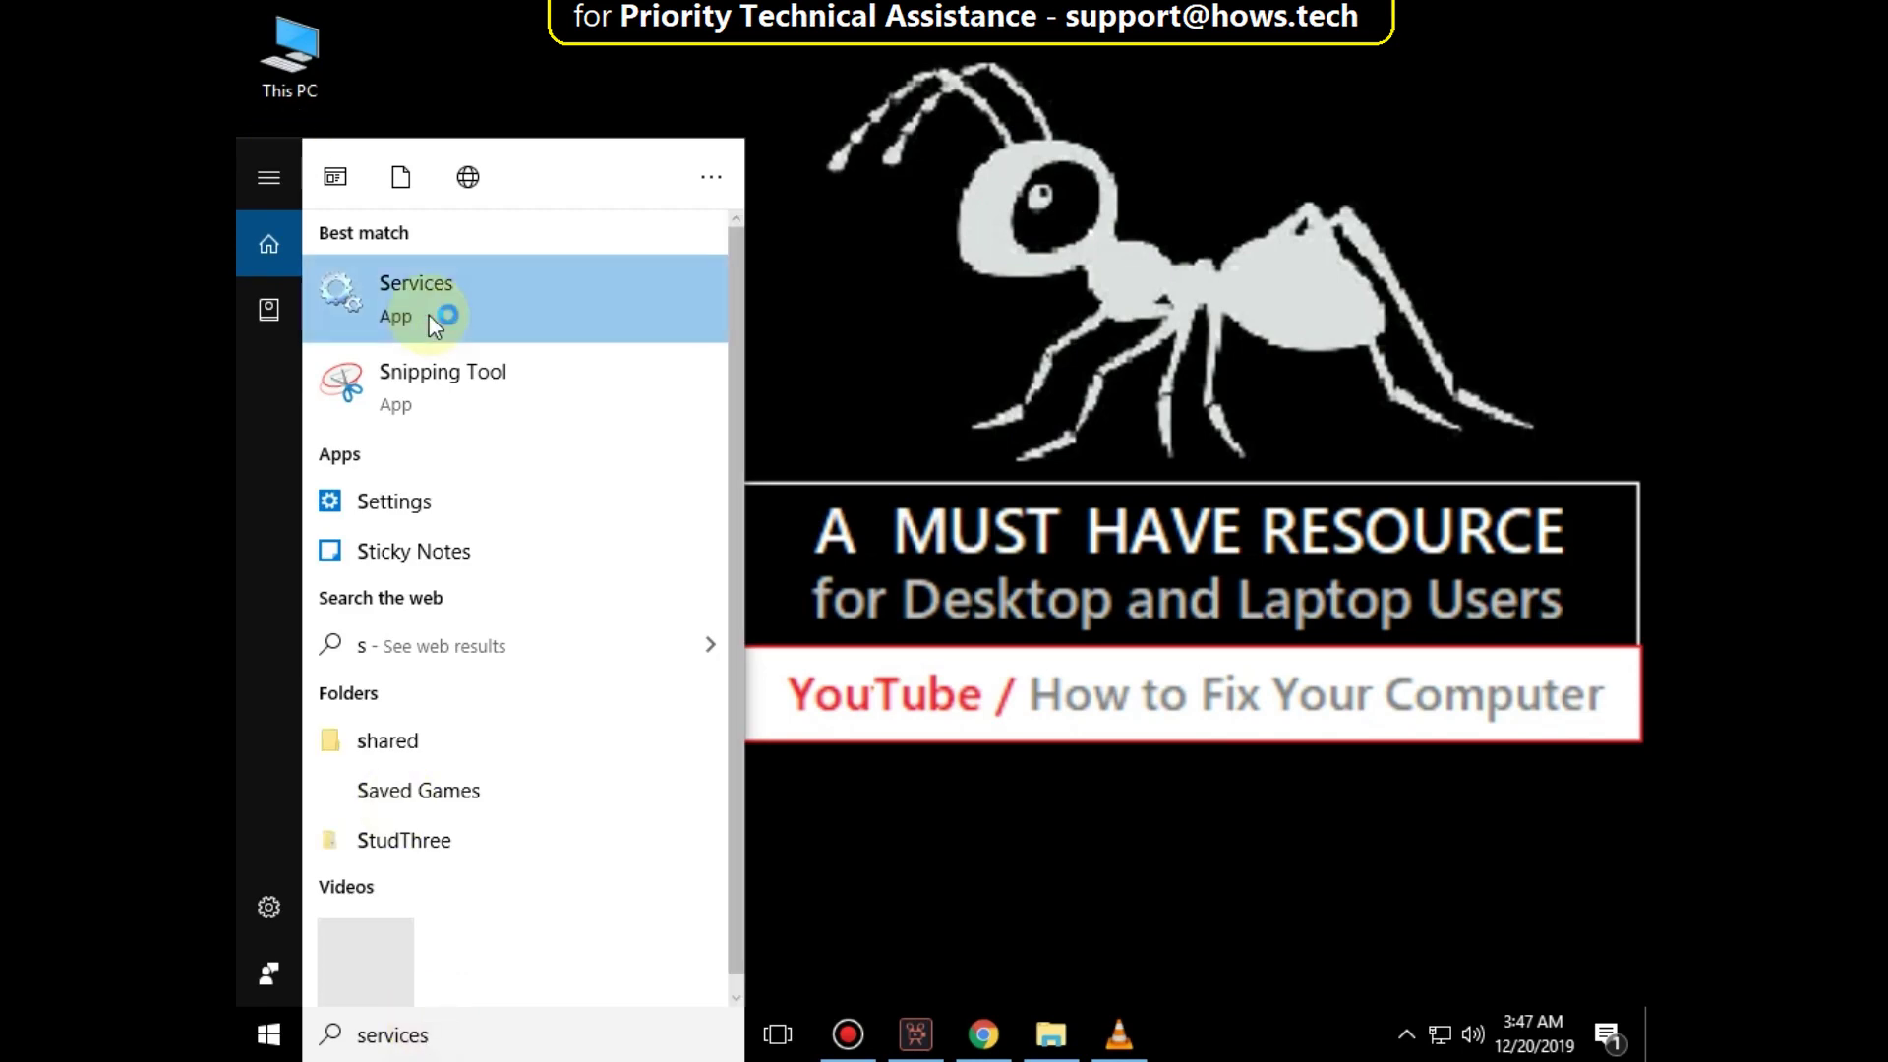
left_click(429, 315)
left_click_drag(1454, 286, 1460, 624)
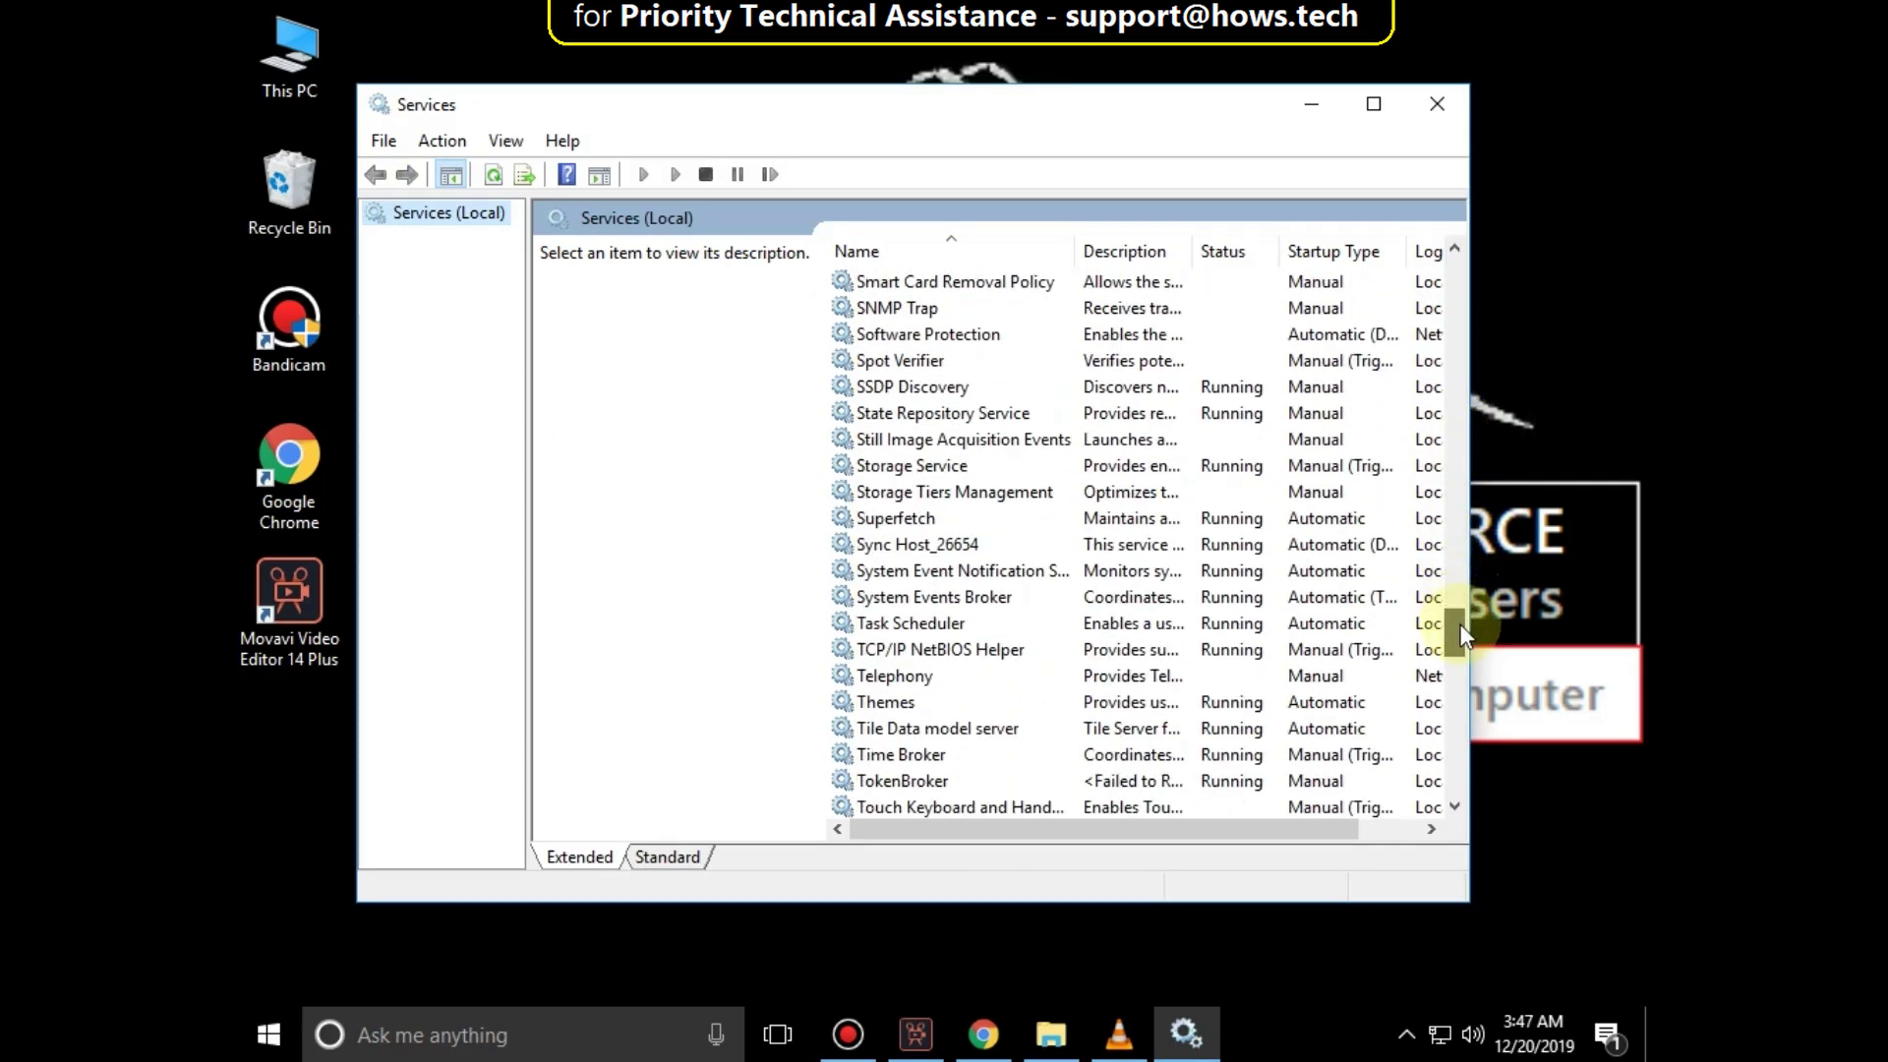
Set SSDP Discovery's startup type to Automatic in its properties, apply and close
left_click(907, 390)
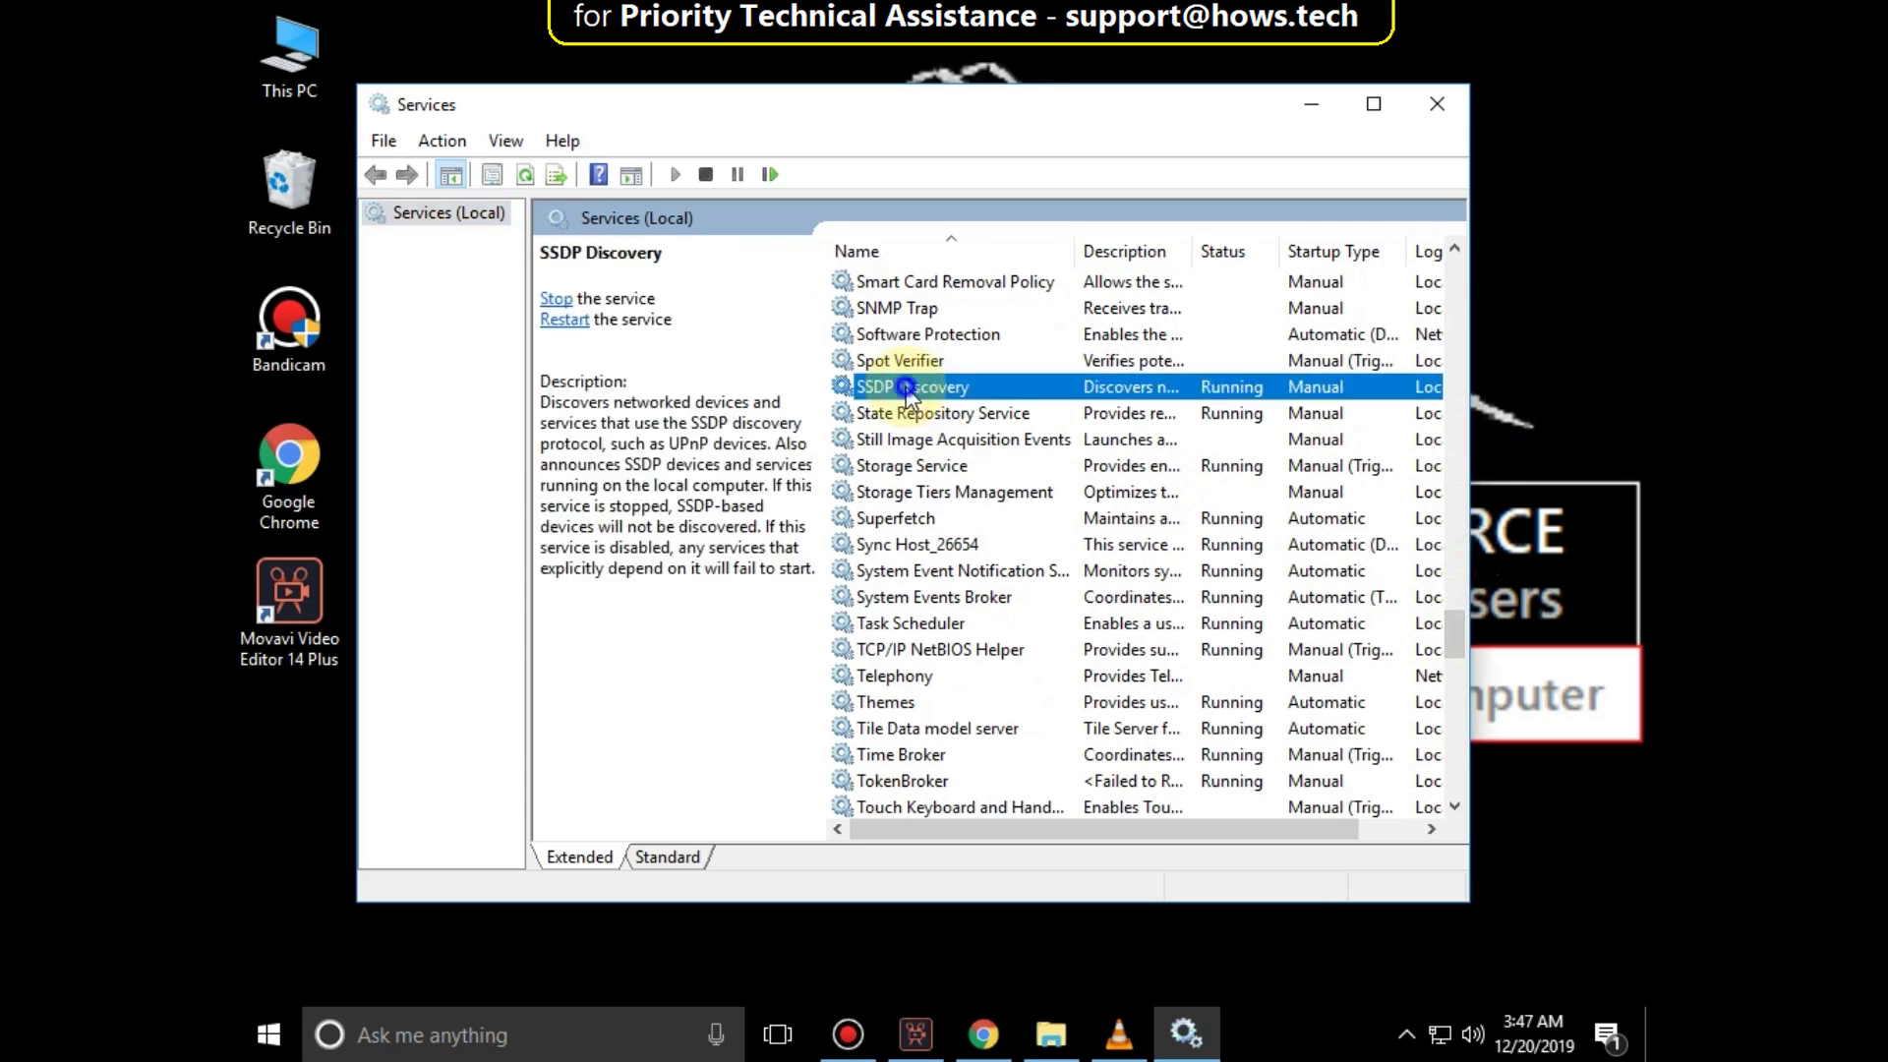
right_click(880, 386)
left_click(996, 649)
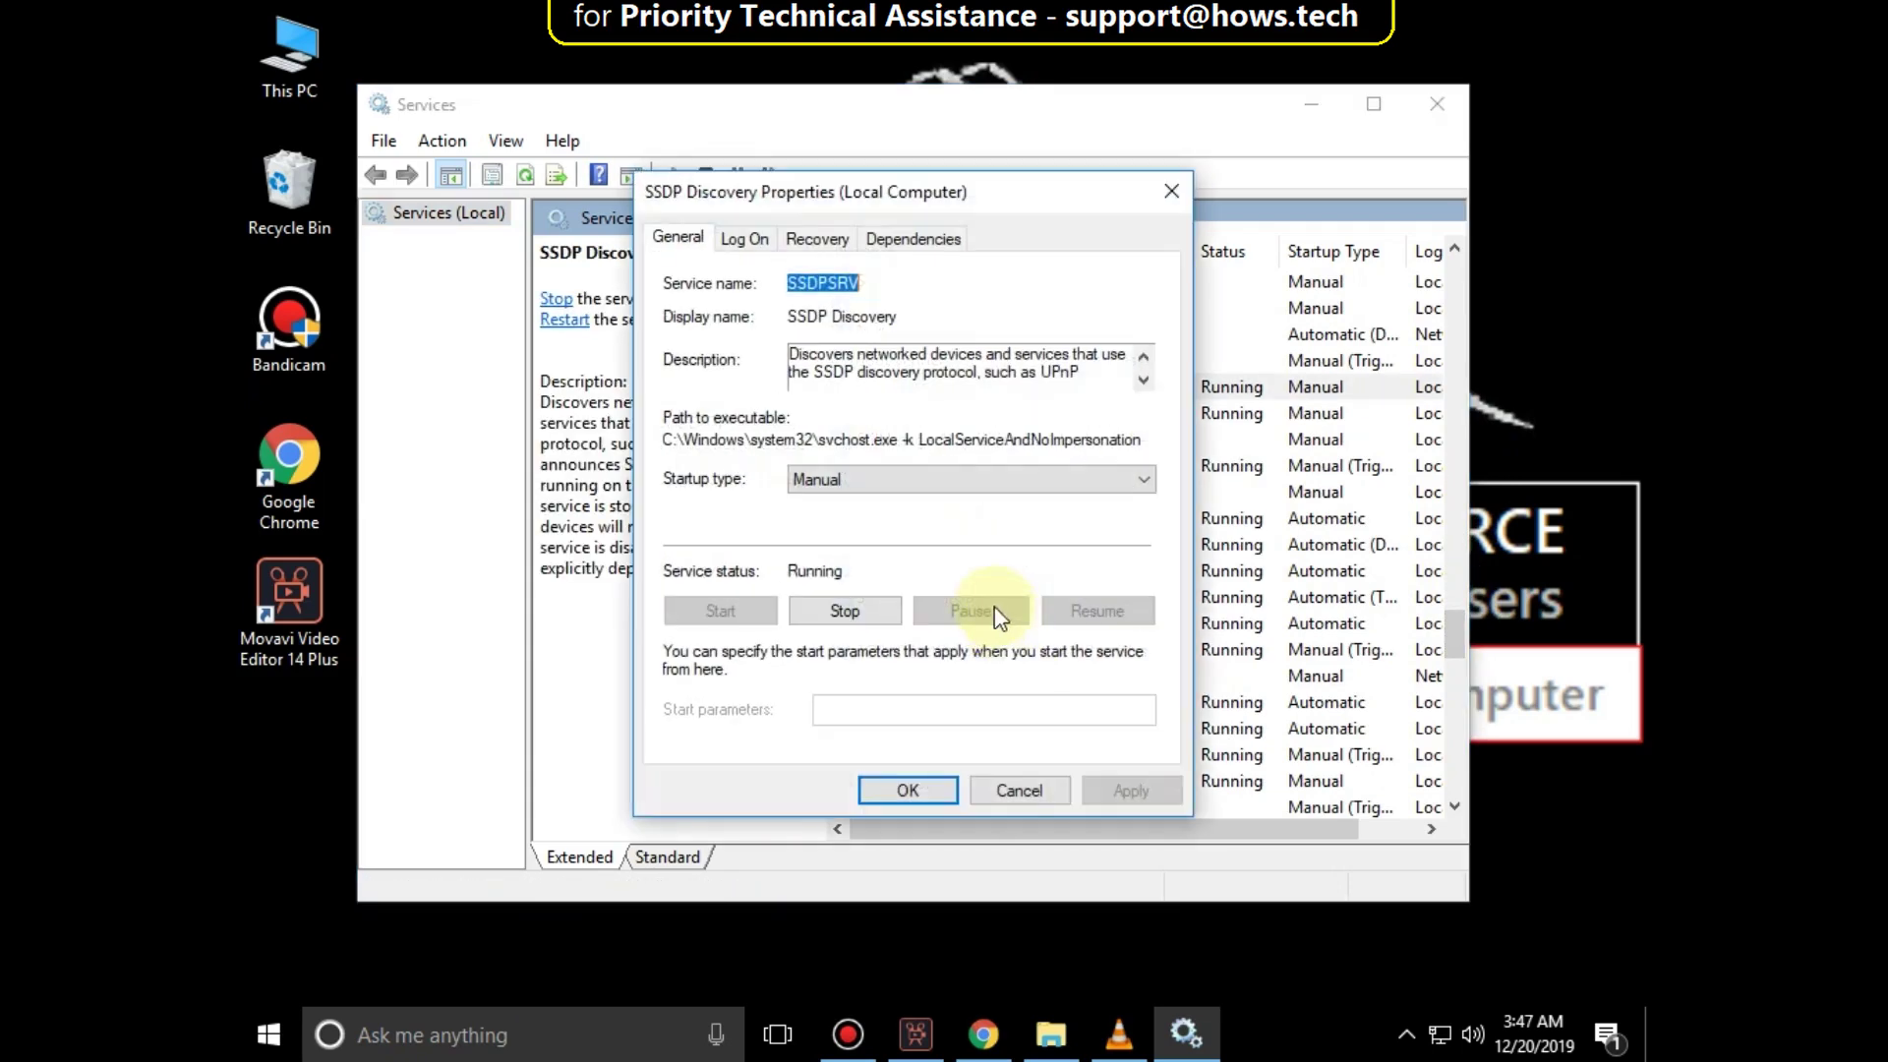
left_click(853, 482)
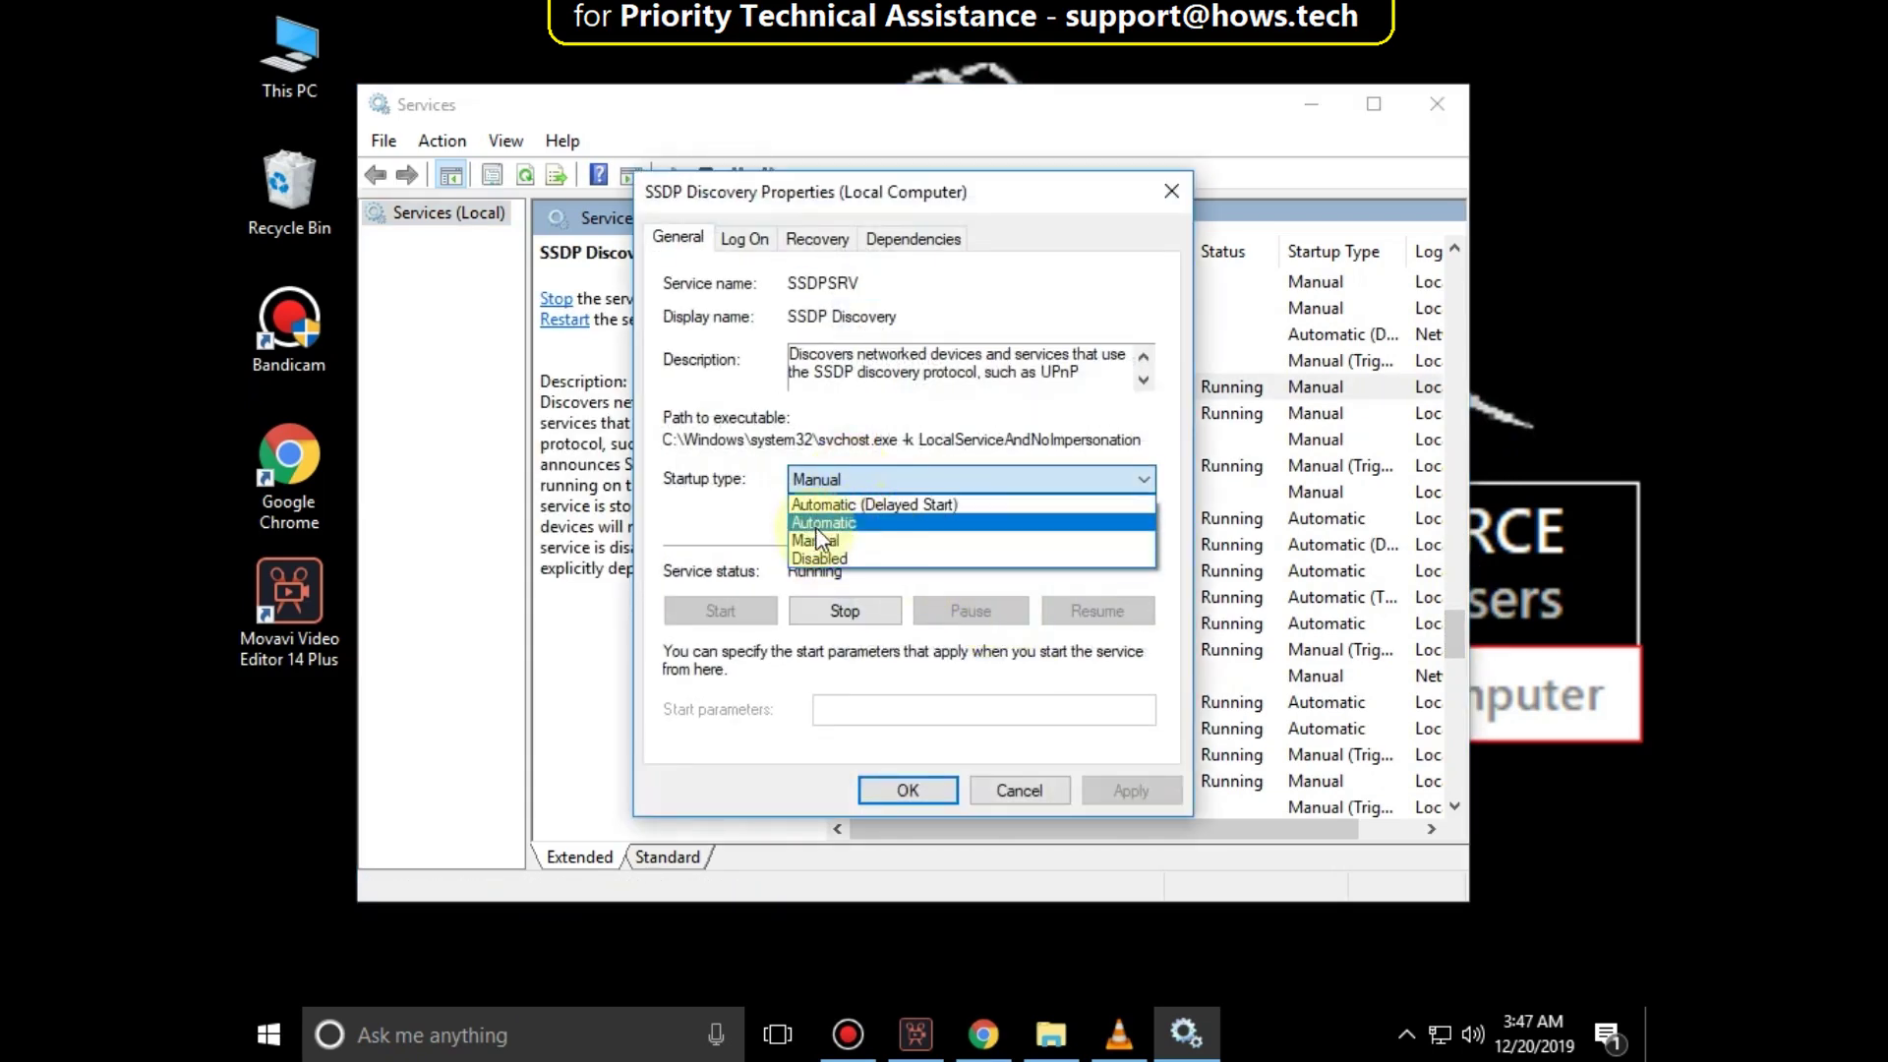
left_click(821, 522)
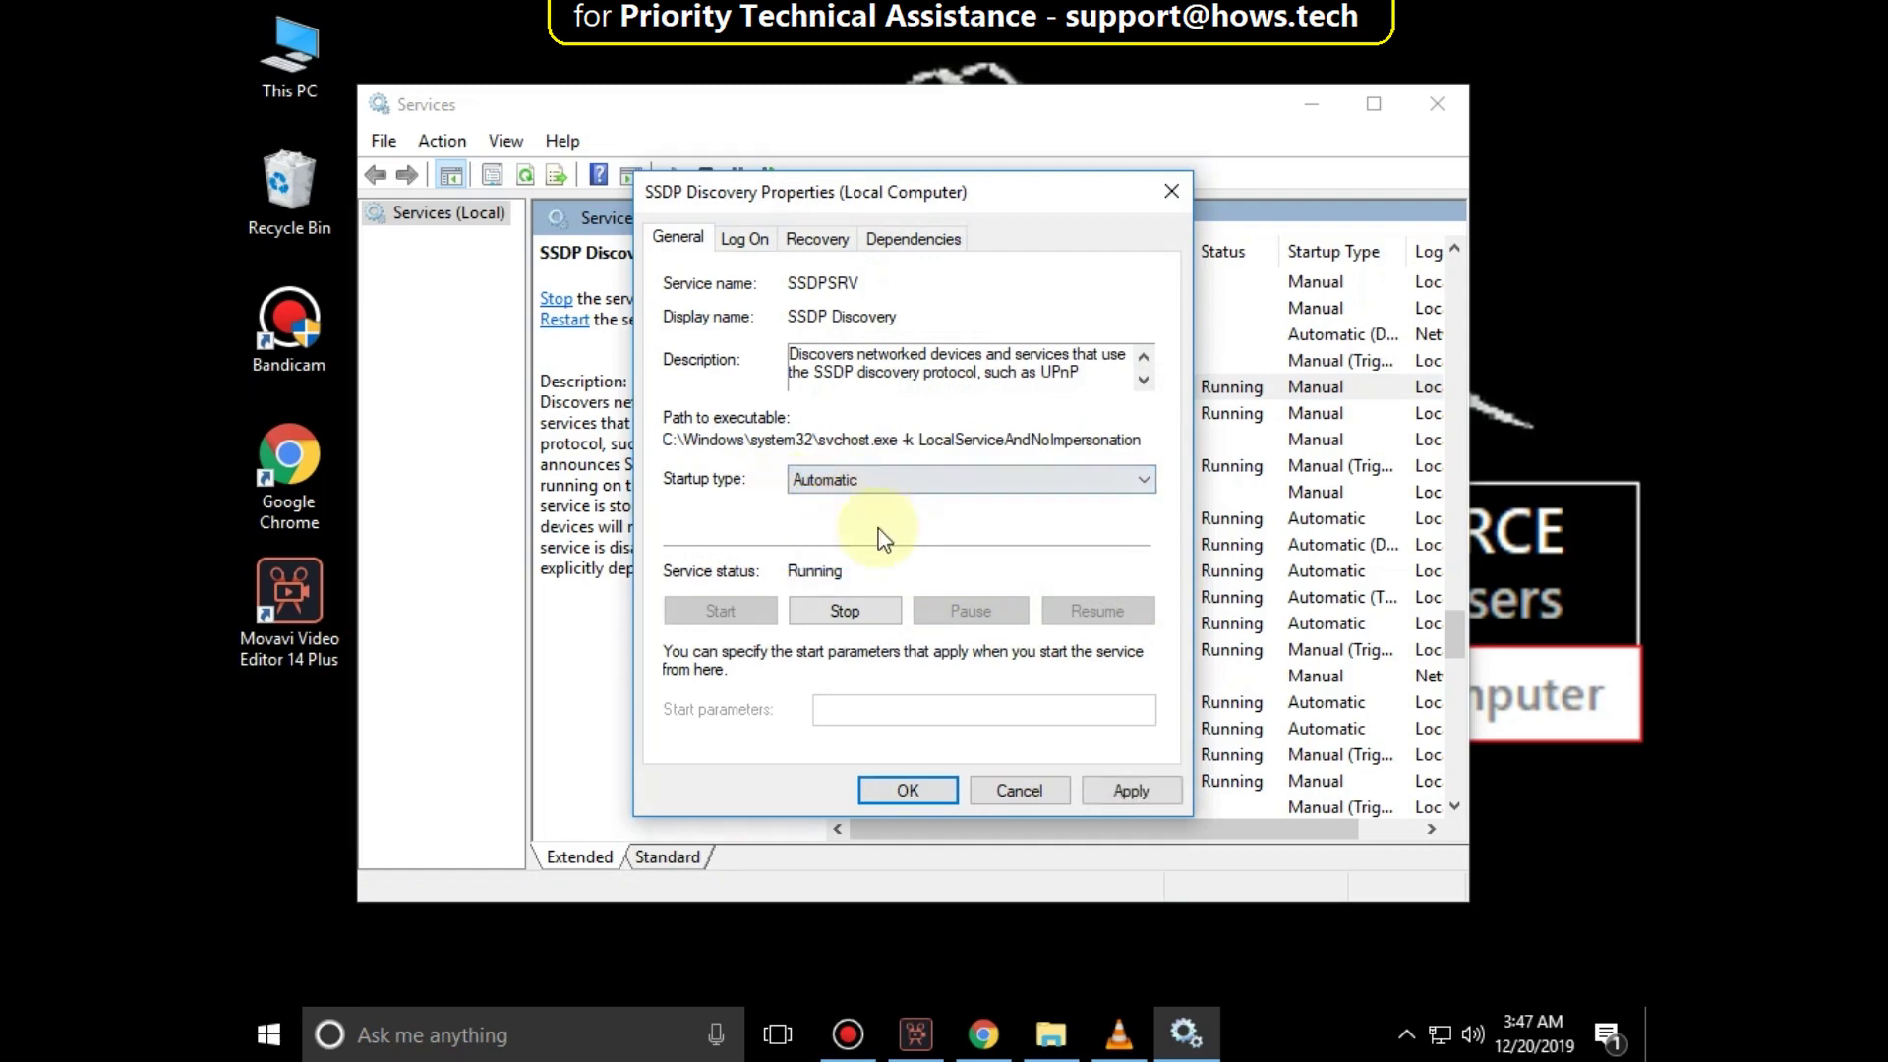
left_click(1129, 787)
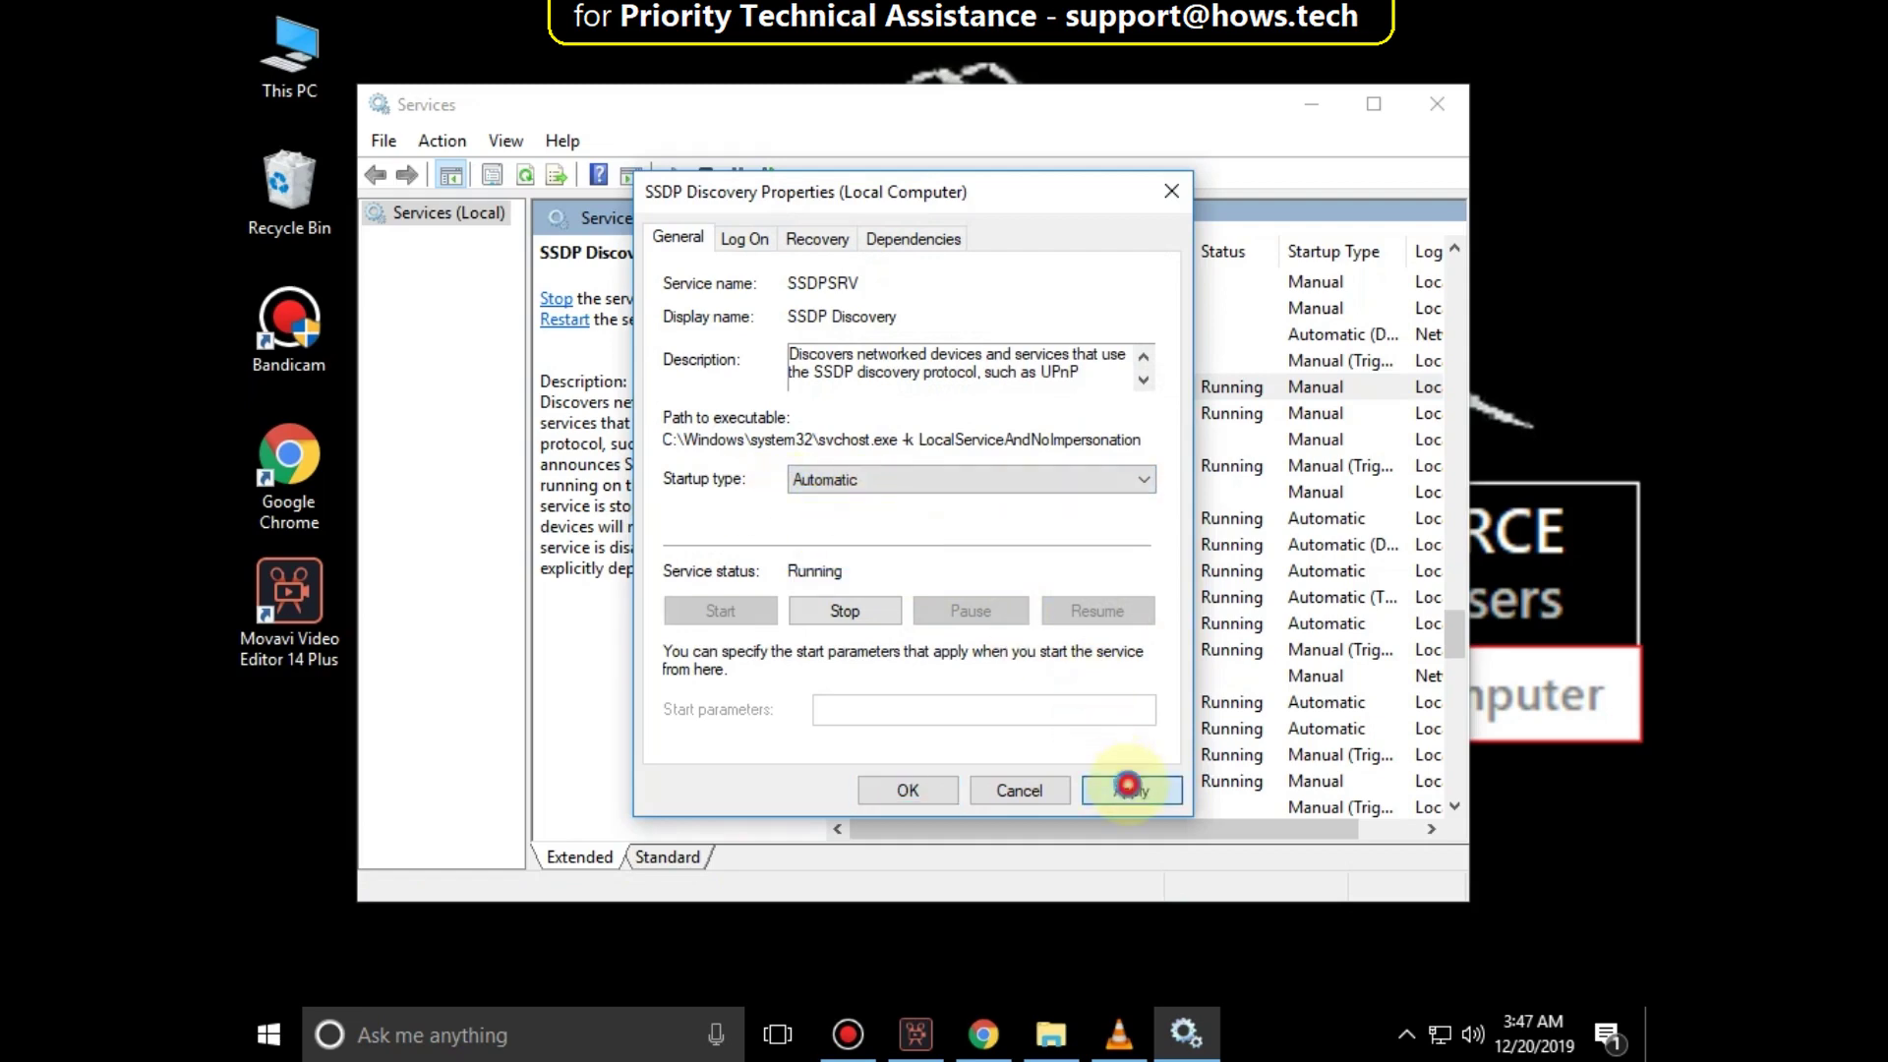
left_click(908, 790)
mouse_move(1462, 652)
left_mouse_down()
mouse_move(1436, 514)
mouse_move(1461, 667)
left_mouse_up()
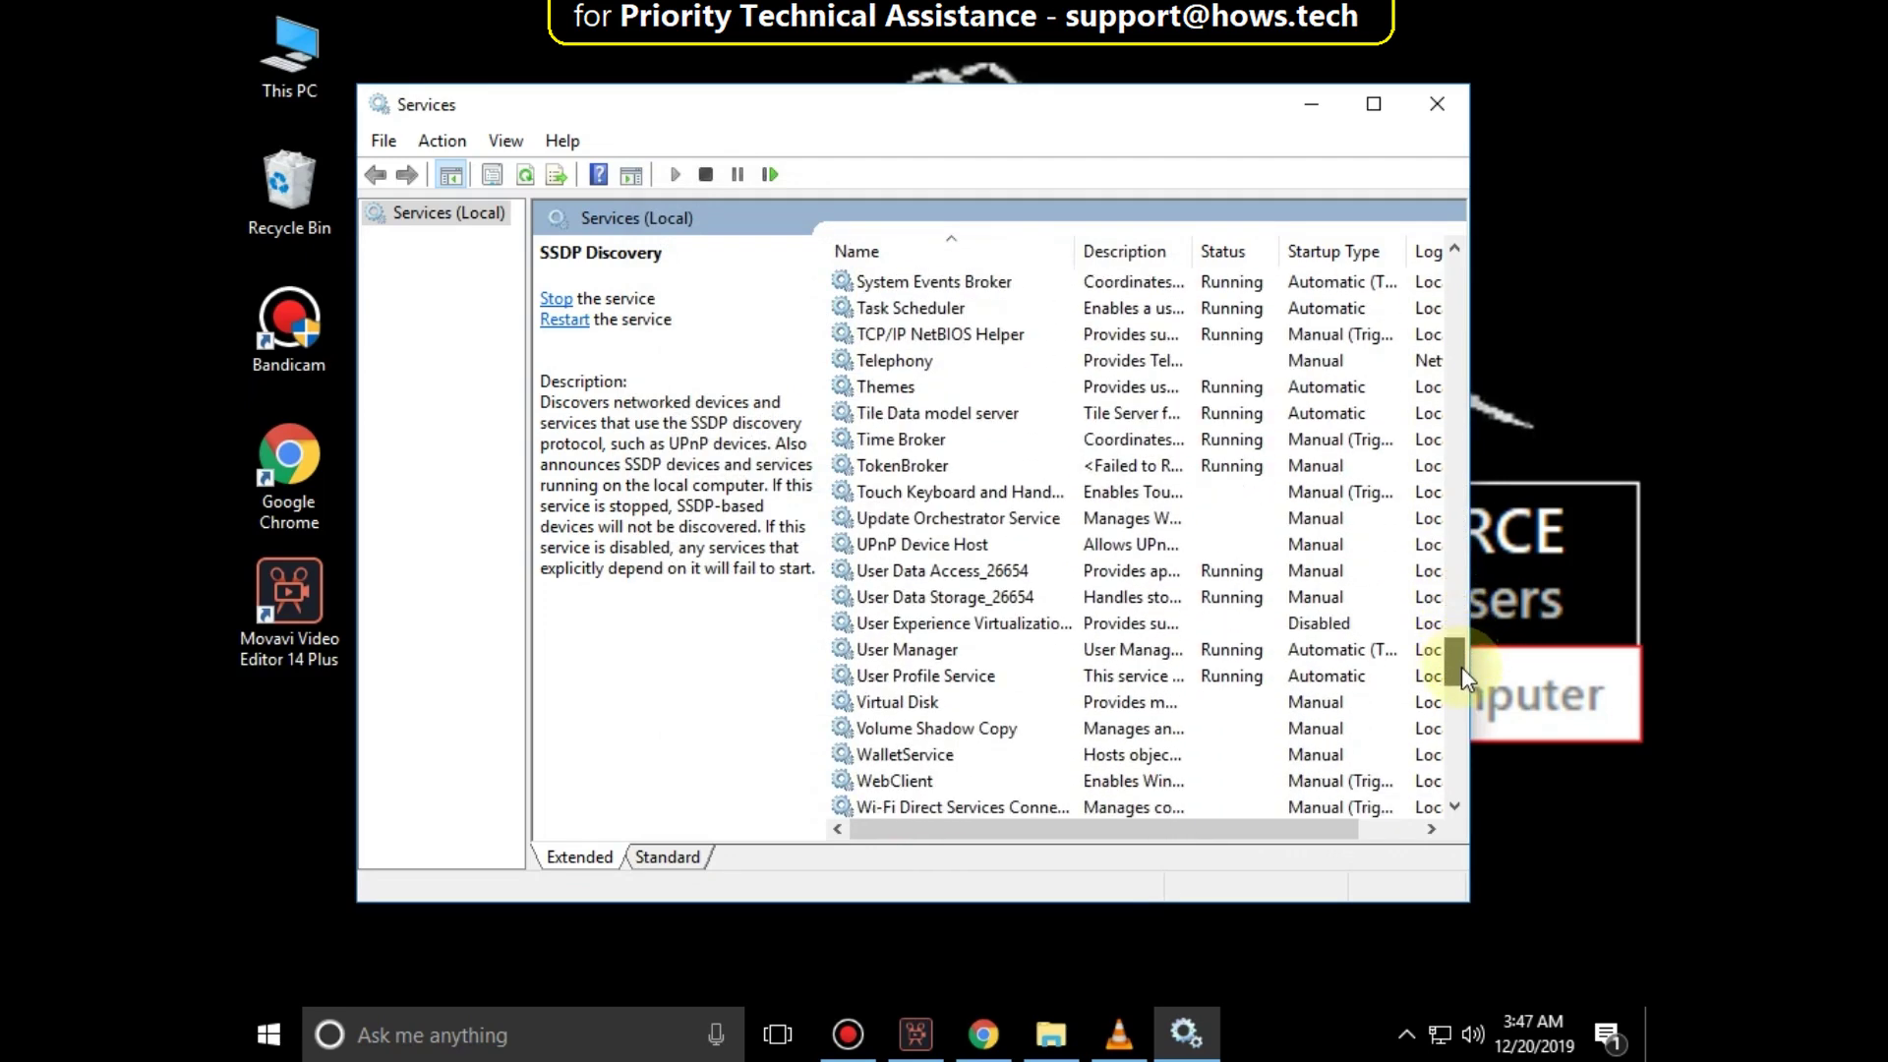
Set UPnP Device Host's startup type to Automatic in its properties, apply and close
left_click(926, 551)
right_click(926, 551)
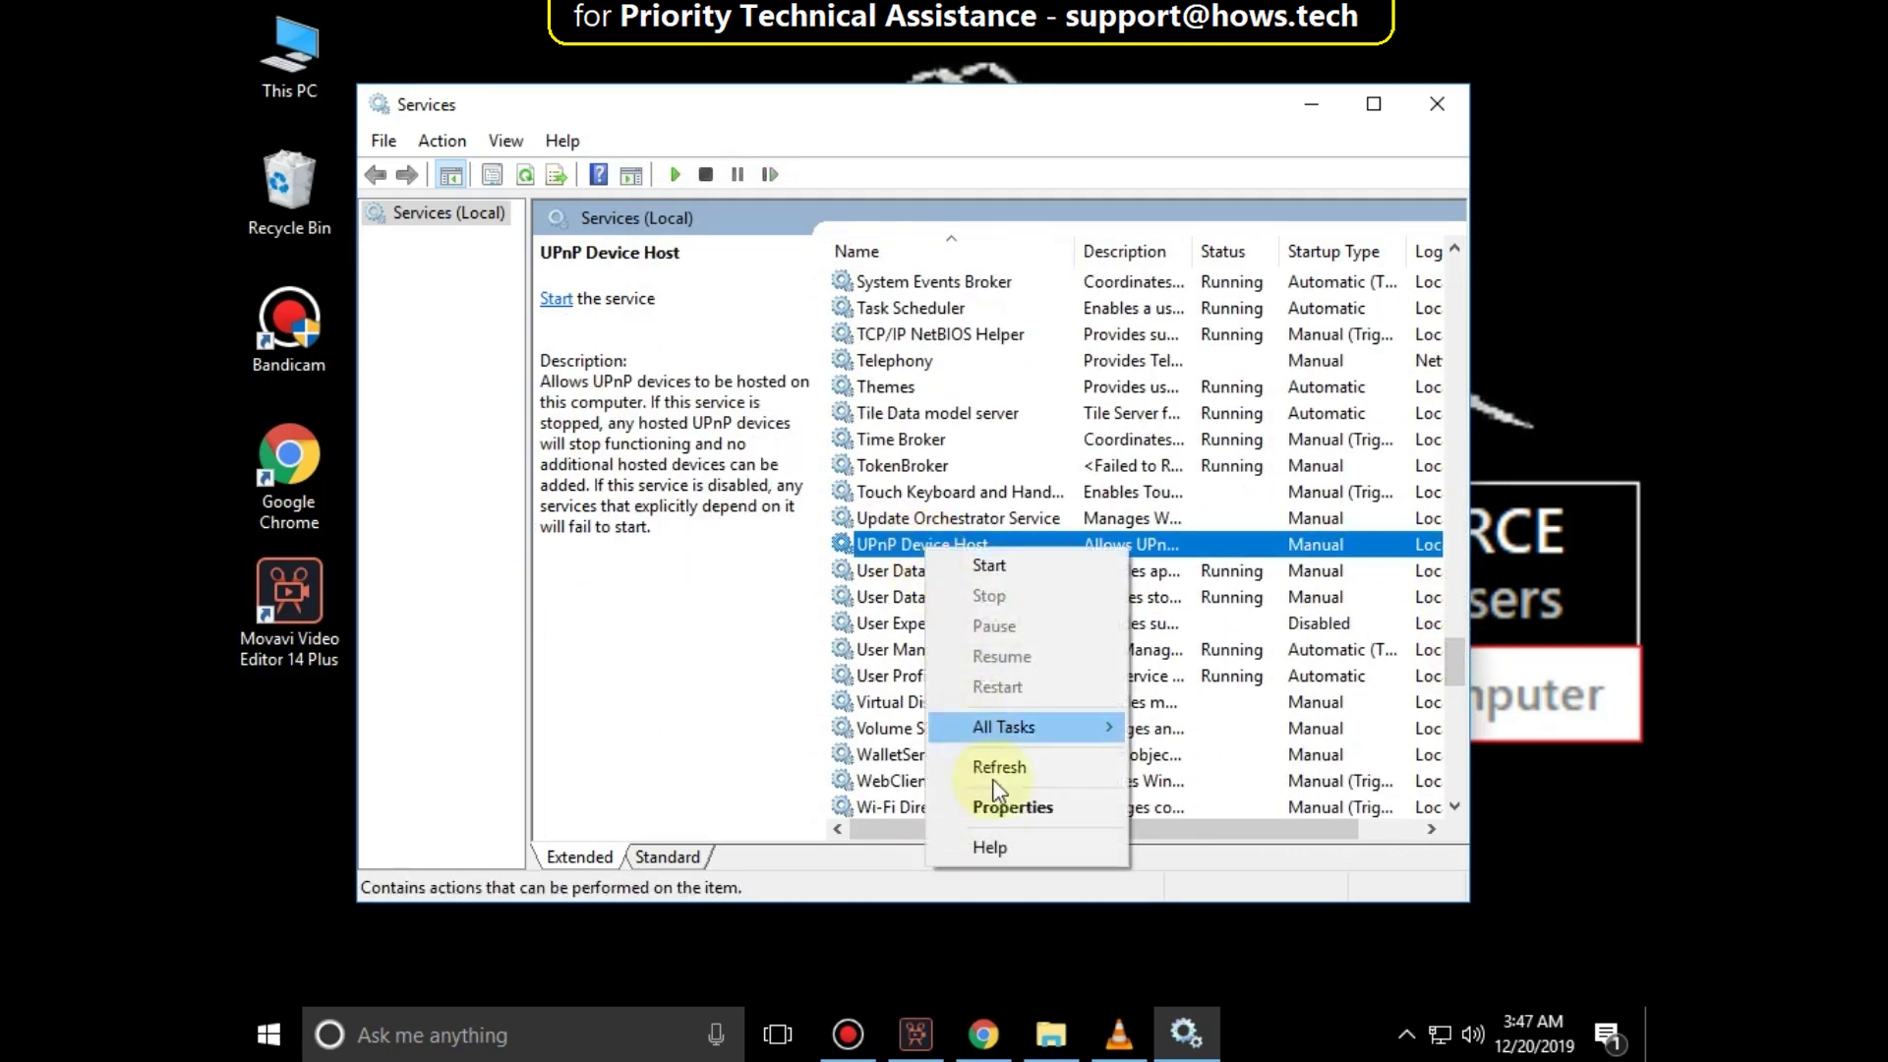
left_click(1003, 802)
left_click(874, 482)
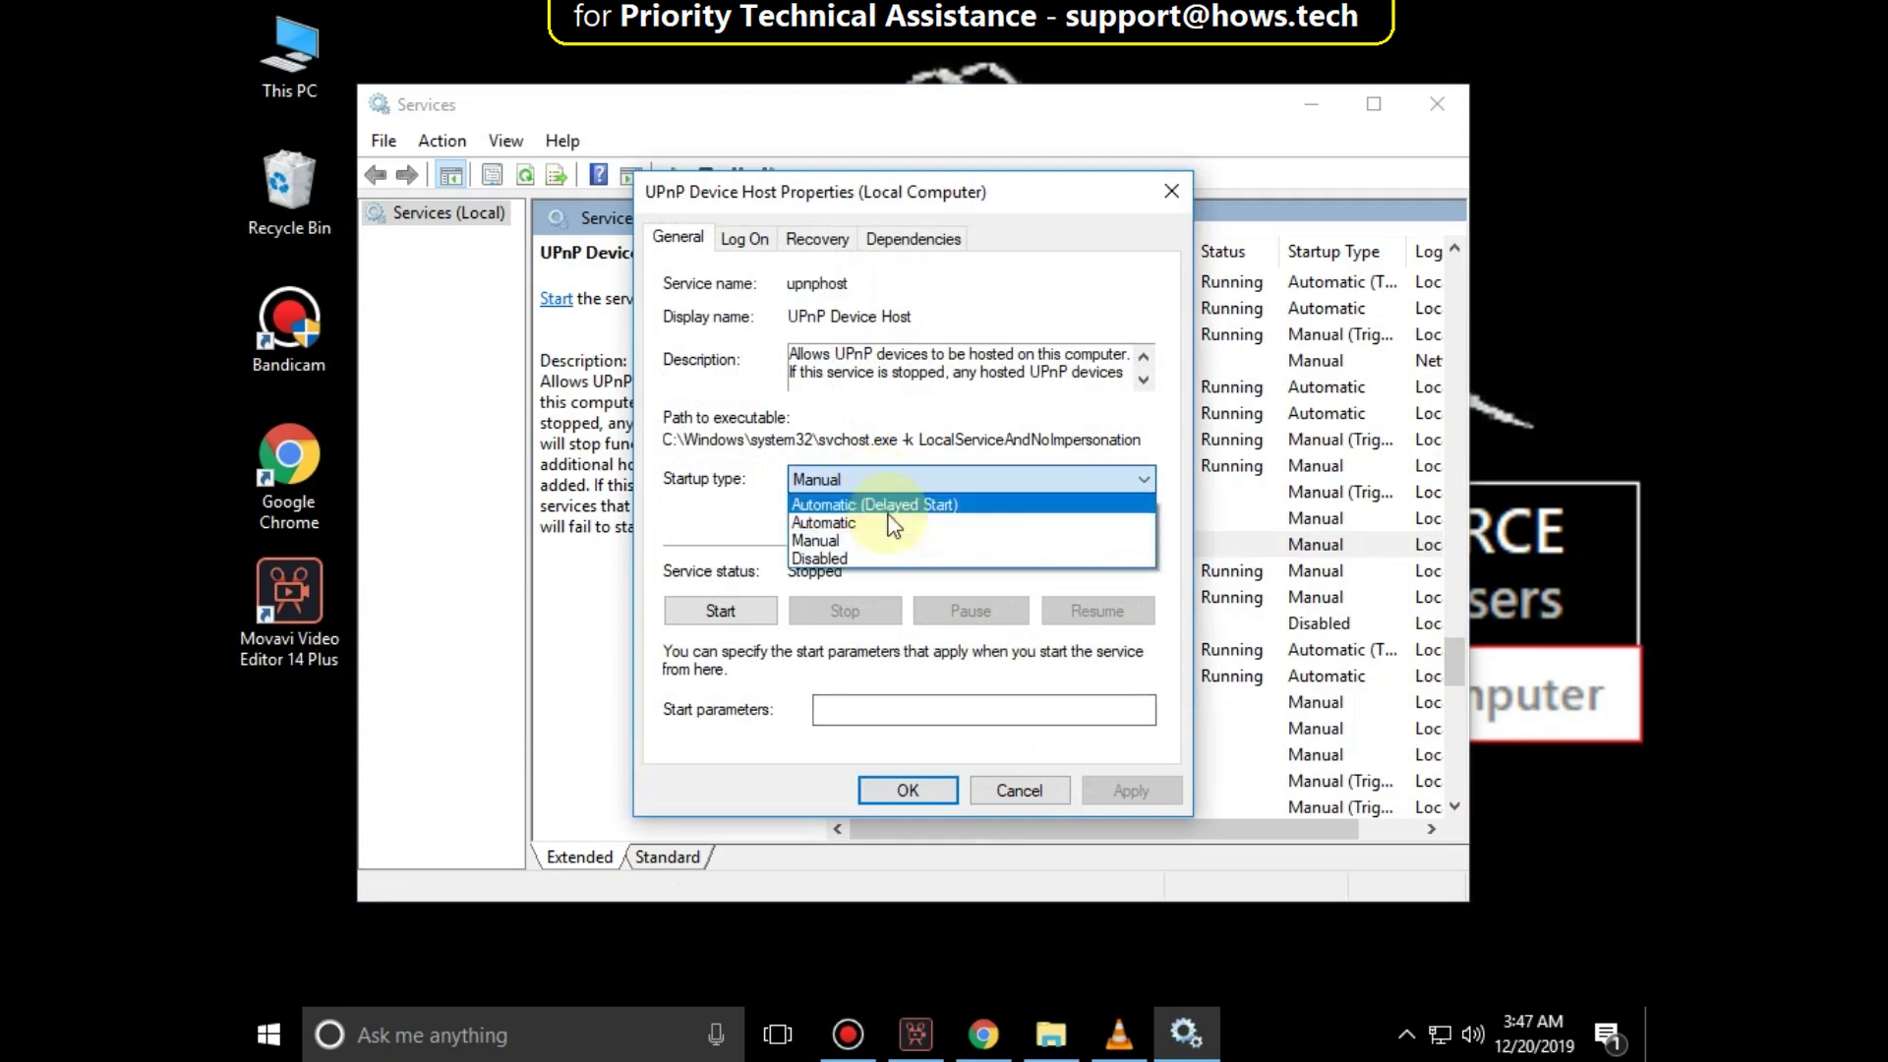
left_click(851, 519)
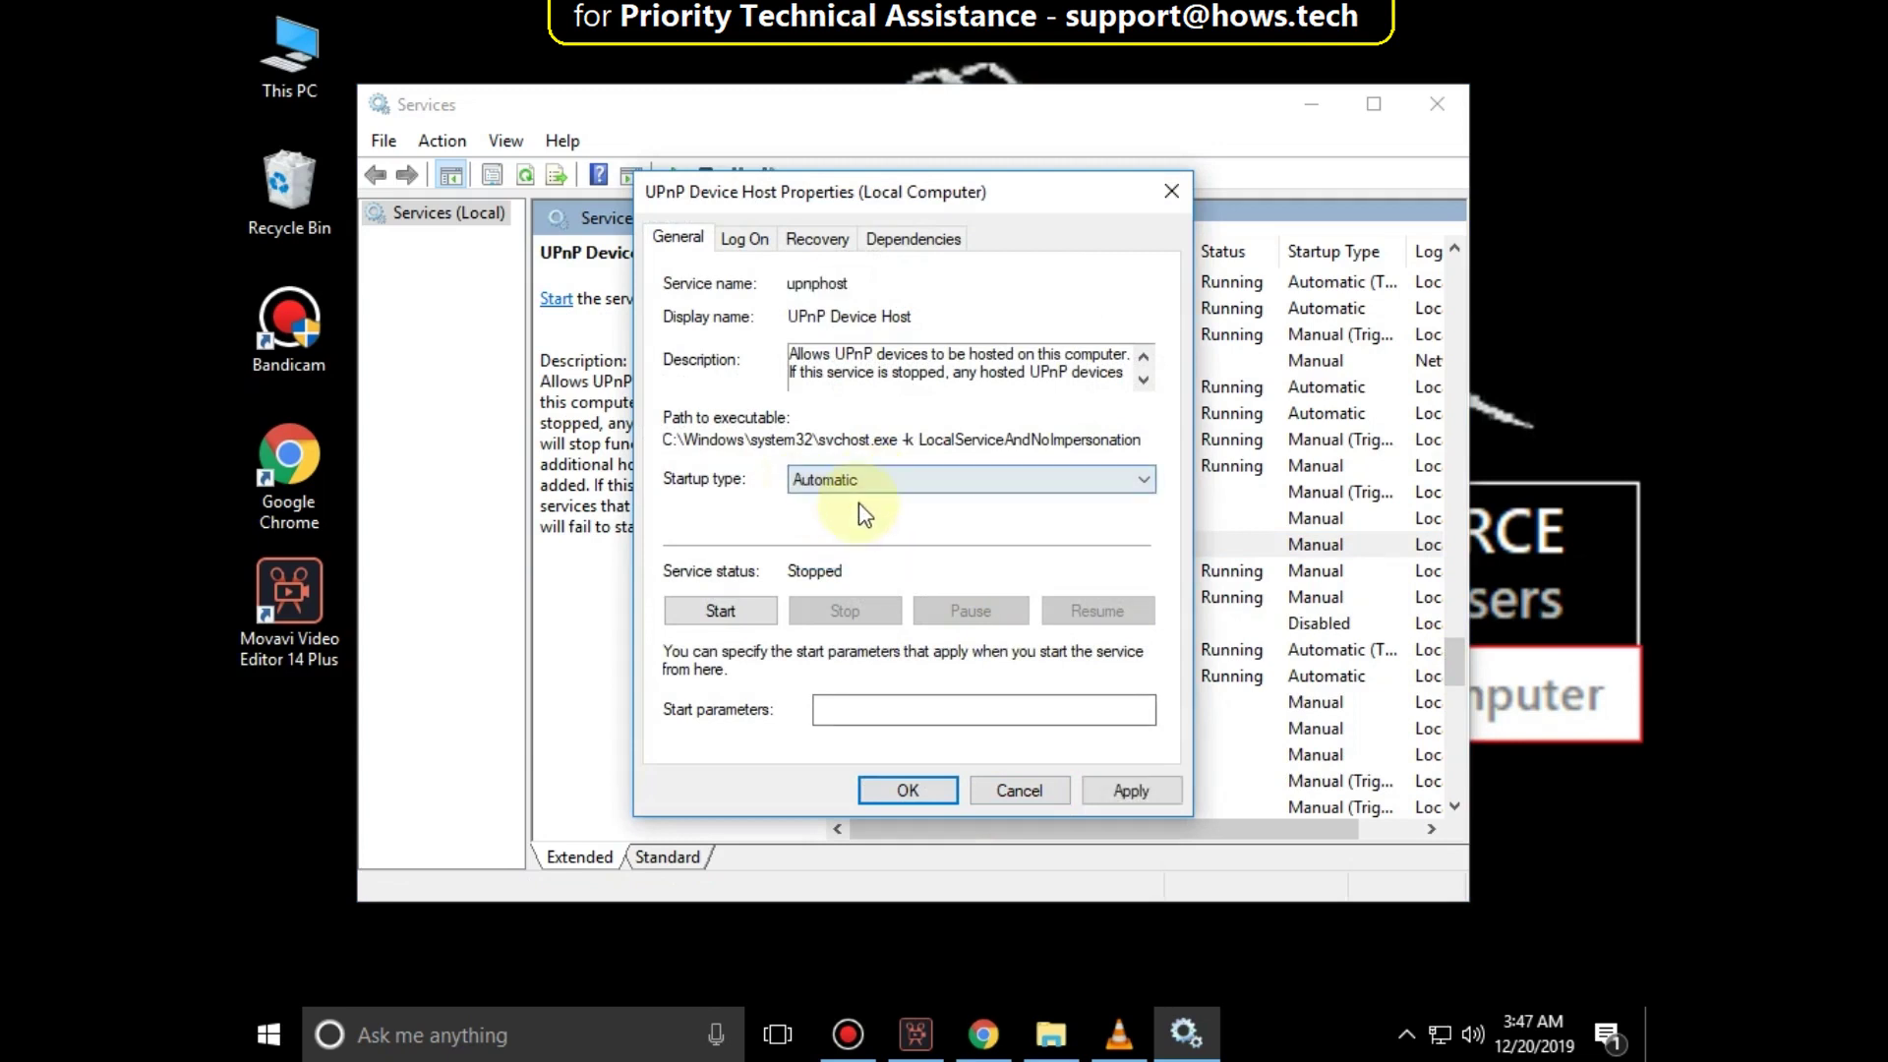
left_click(1127, 787)
left_click(899, 791)
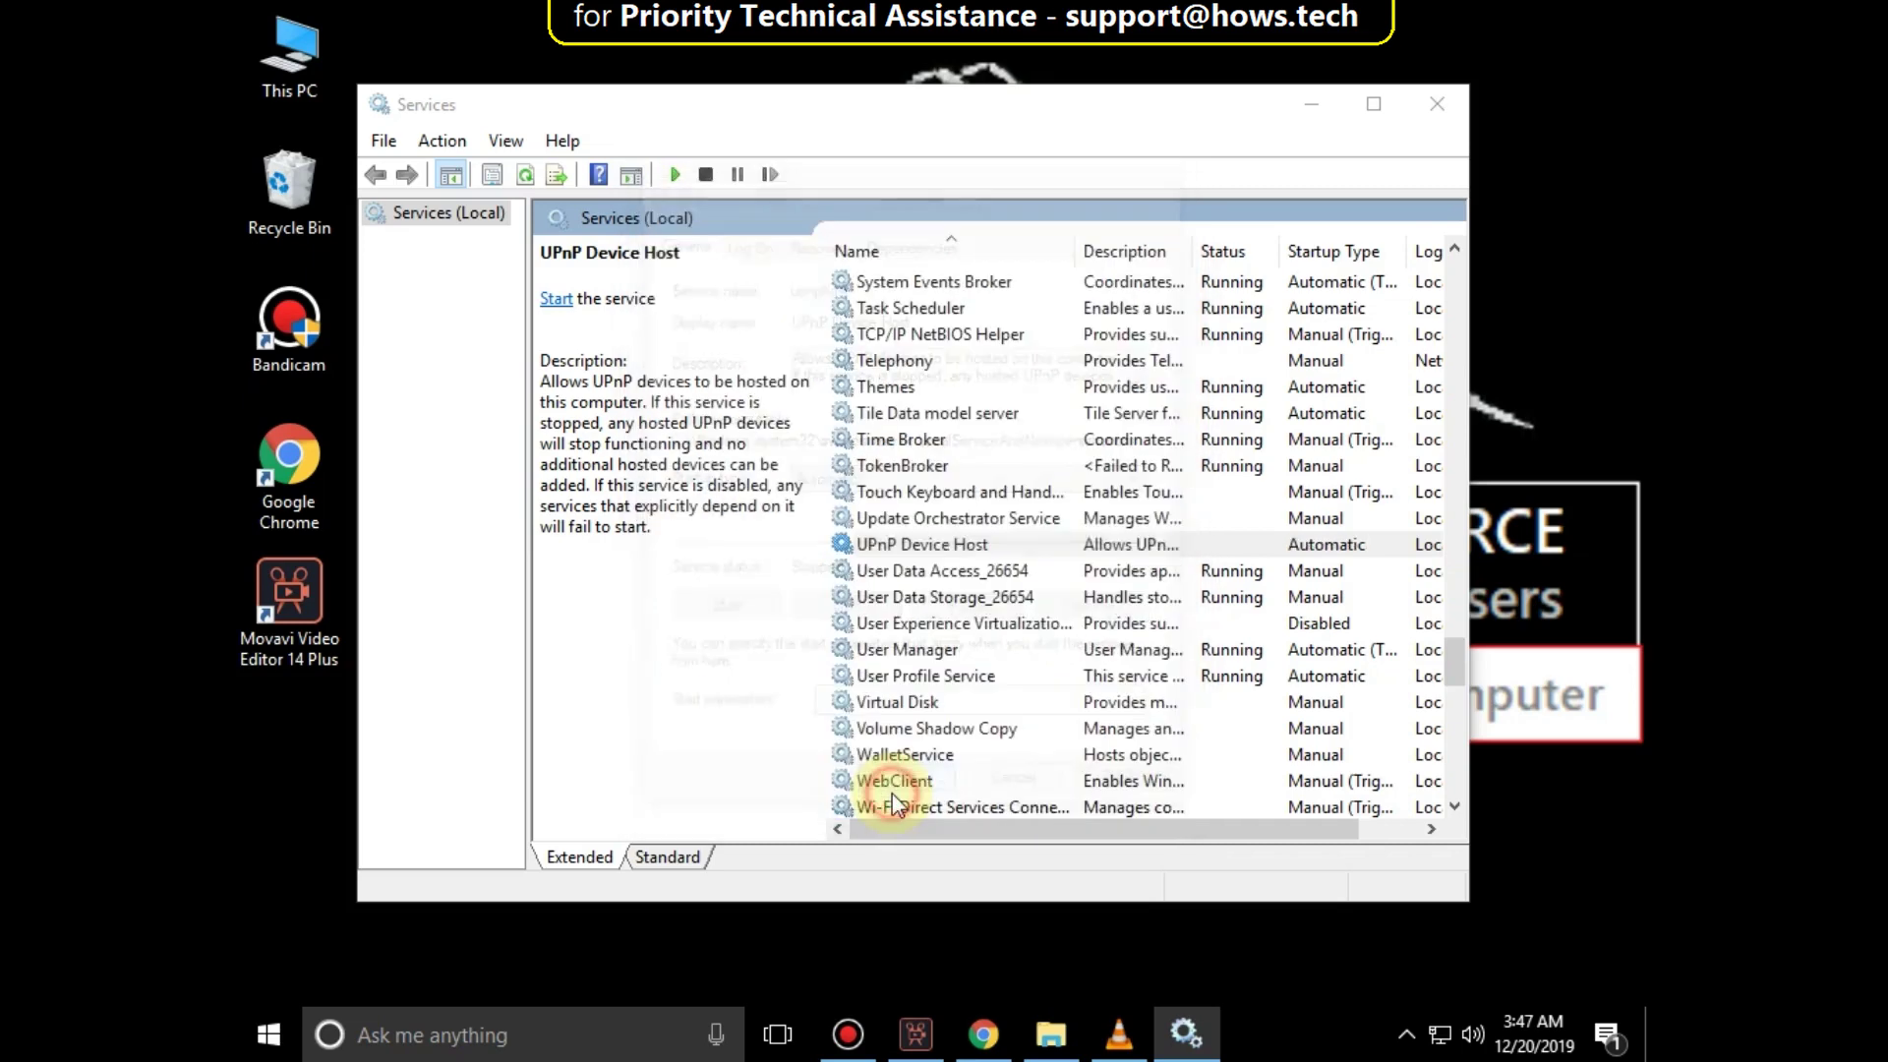
Change Function Discovery Provider Host's startup type to Automatic in its properties and apply it
left_click_drag(1458, 676, 1433, 405)
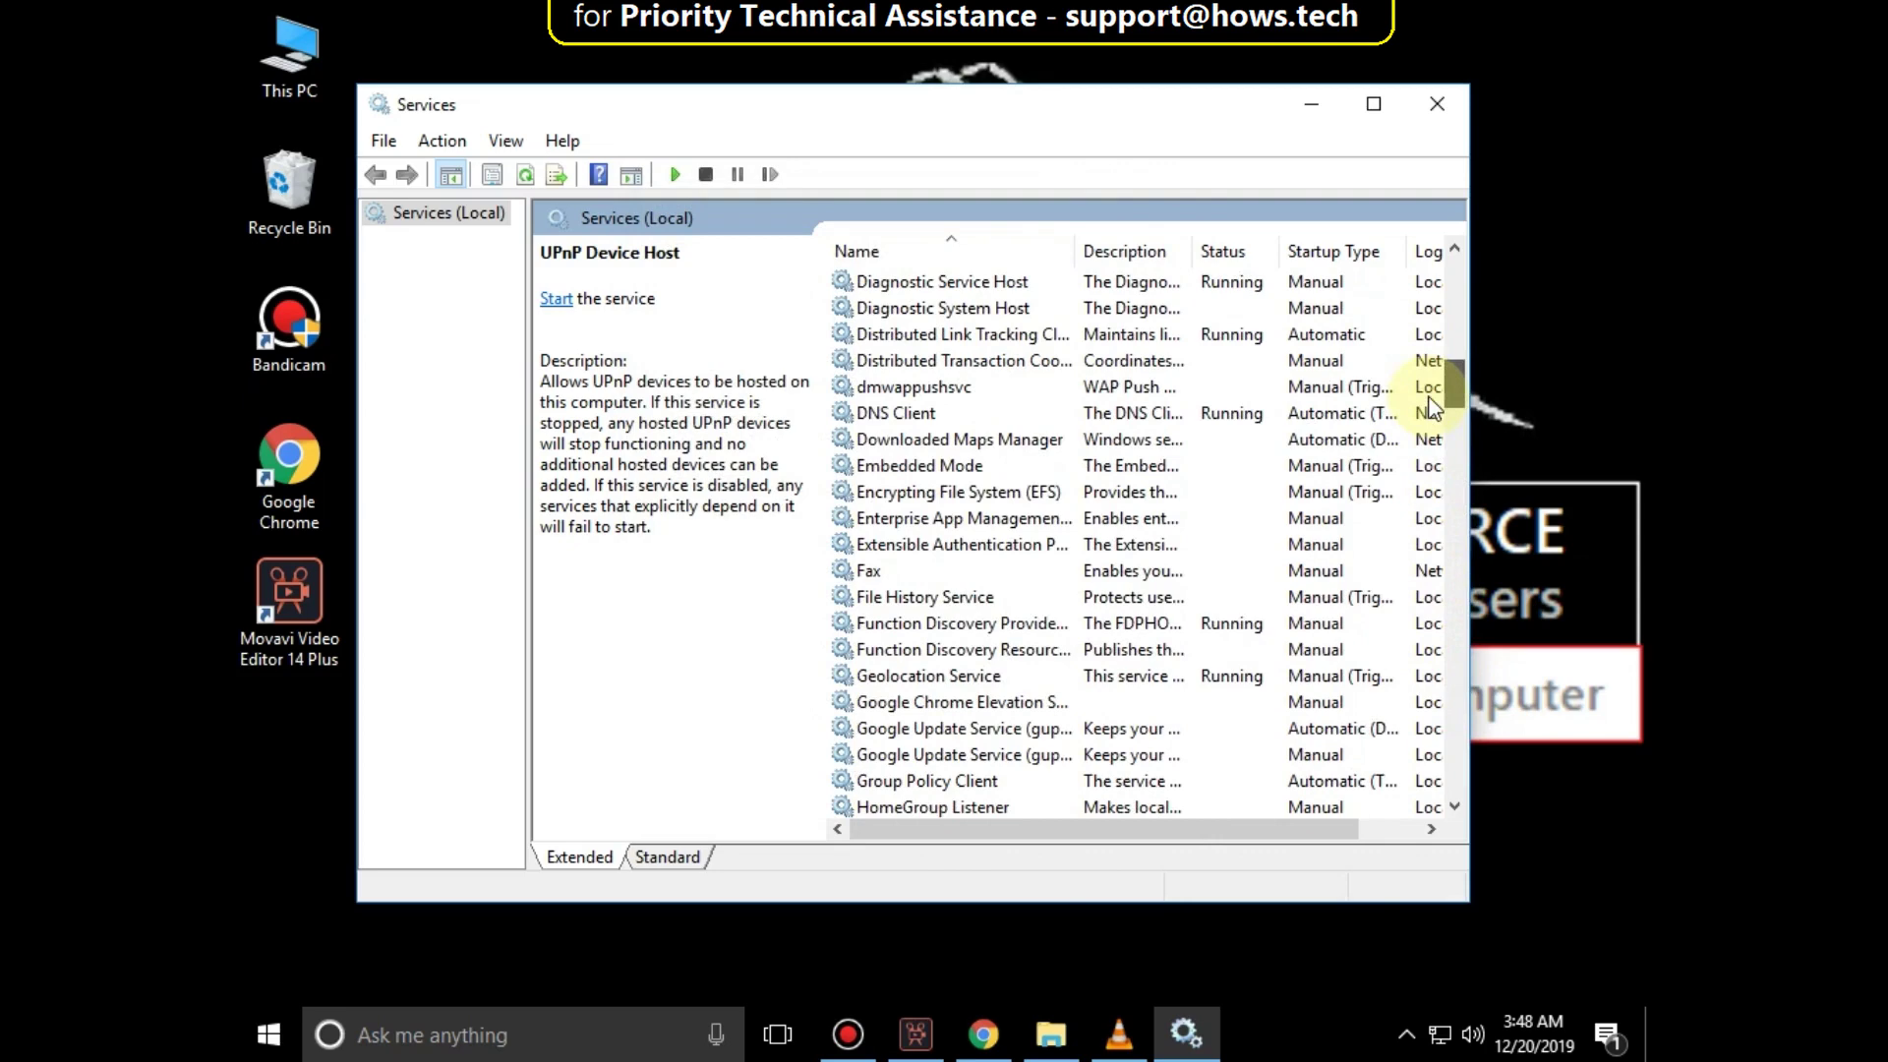
left_click(999, 620)
right_click(1031, 619)
left_click(1127, 877)
left_click(836, 482)
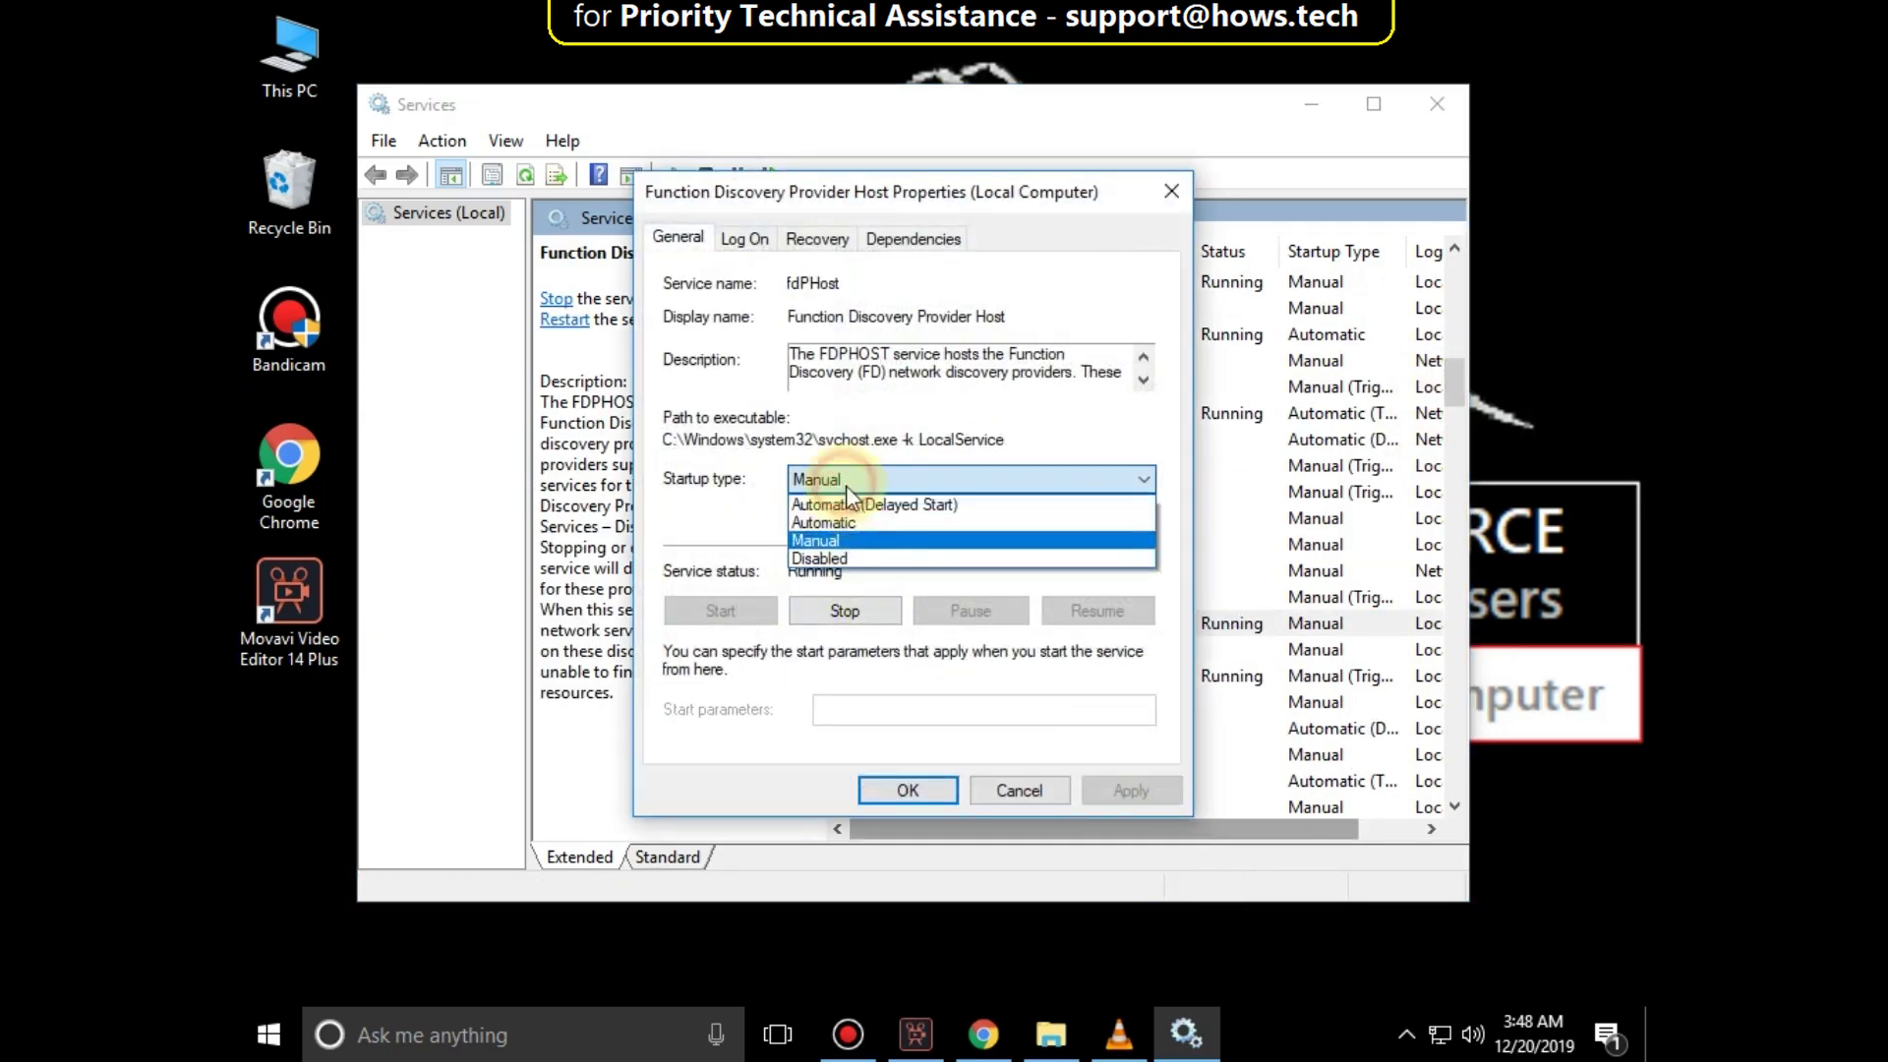
left_click(813, 514)
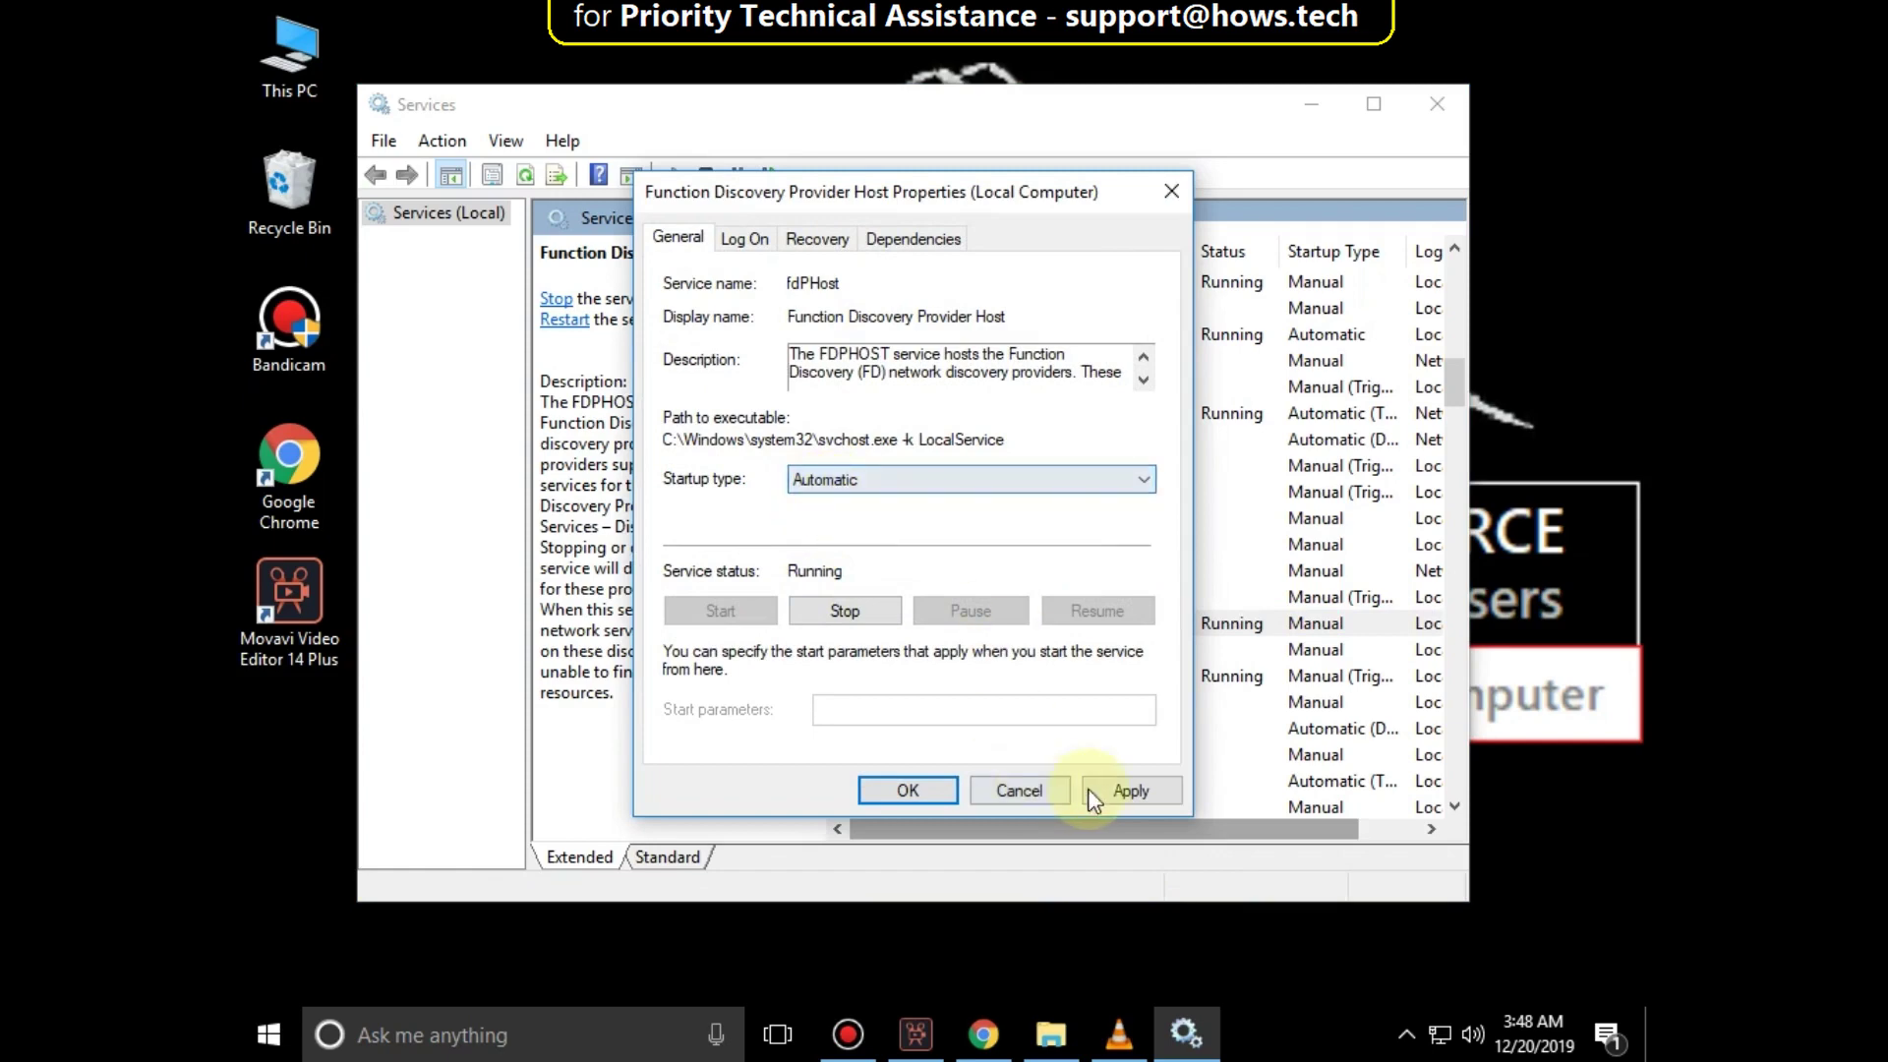
left_click(1129, 792)
left_click(912, 790)
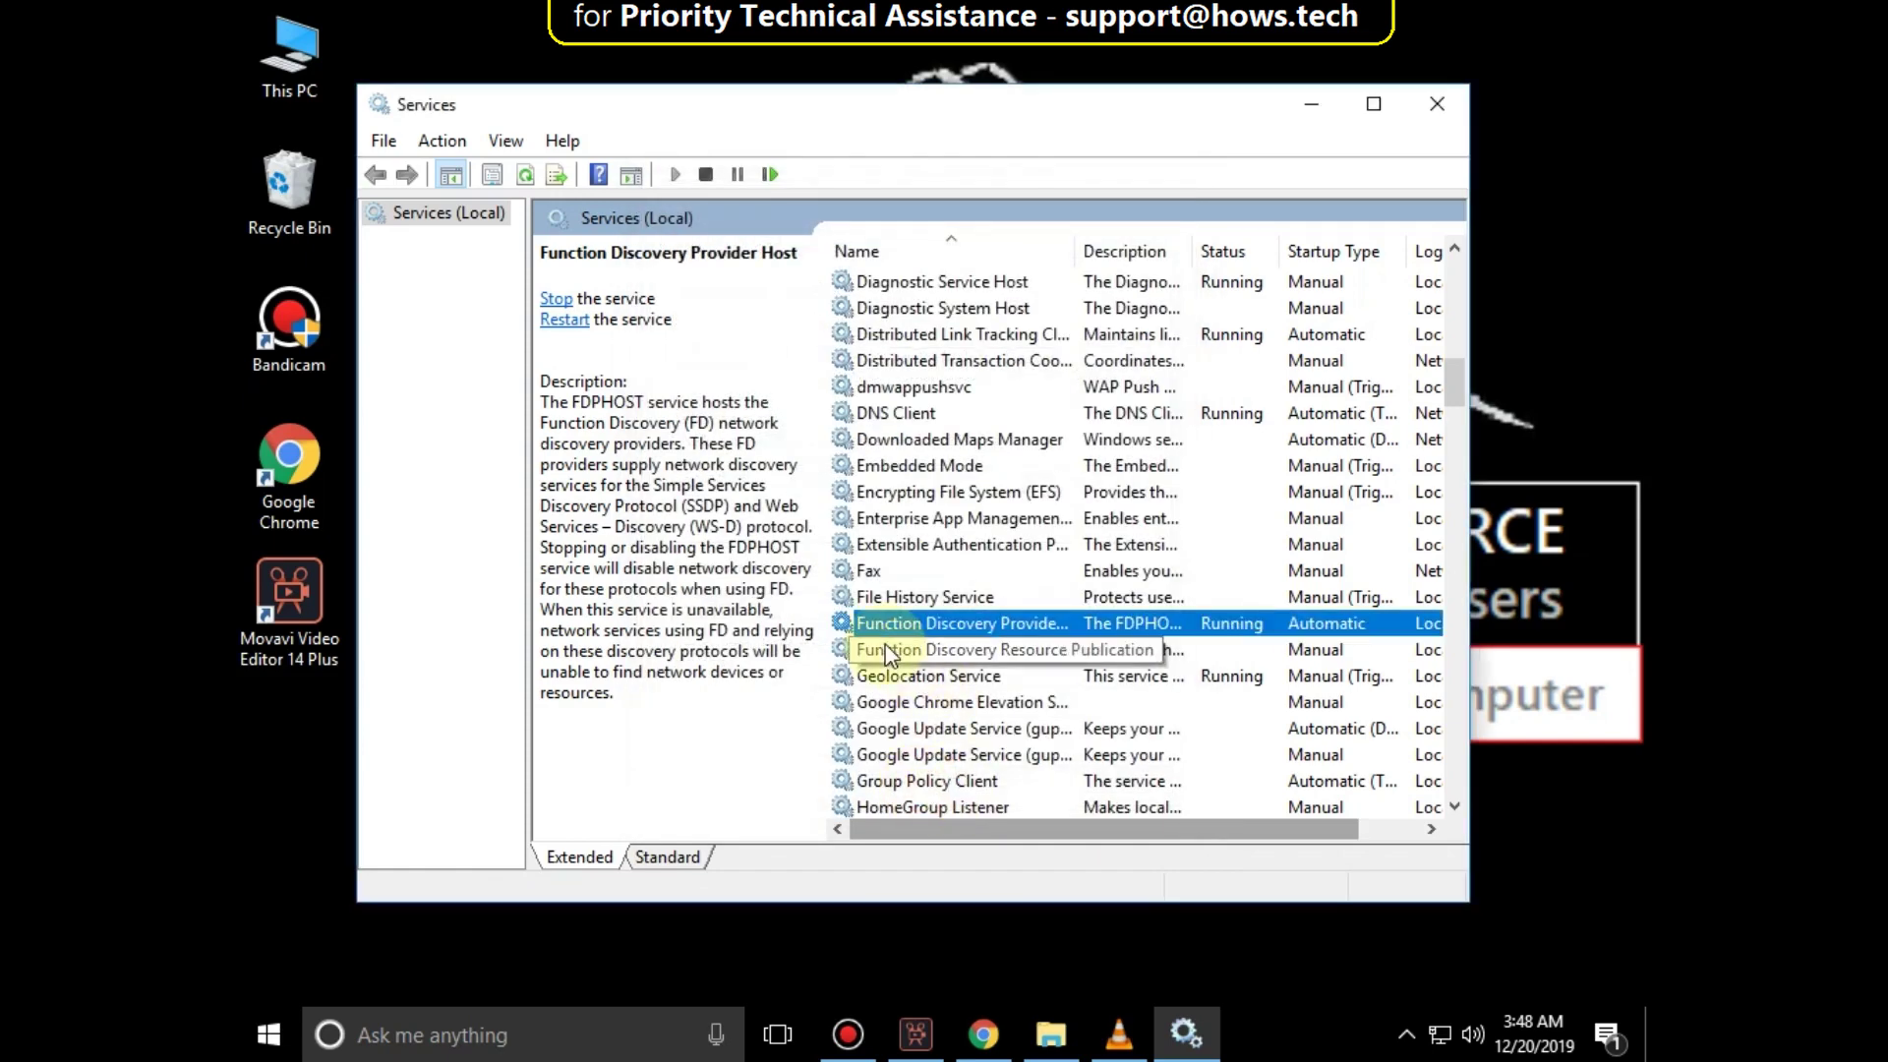
left_click(886, 649)
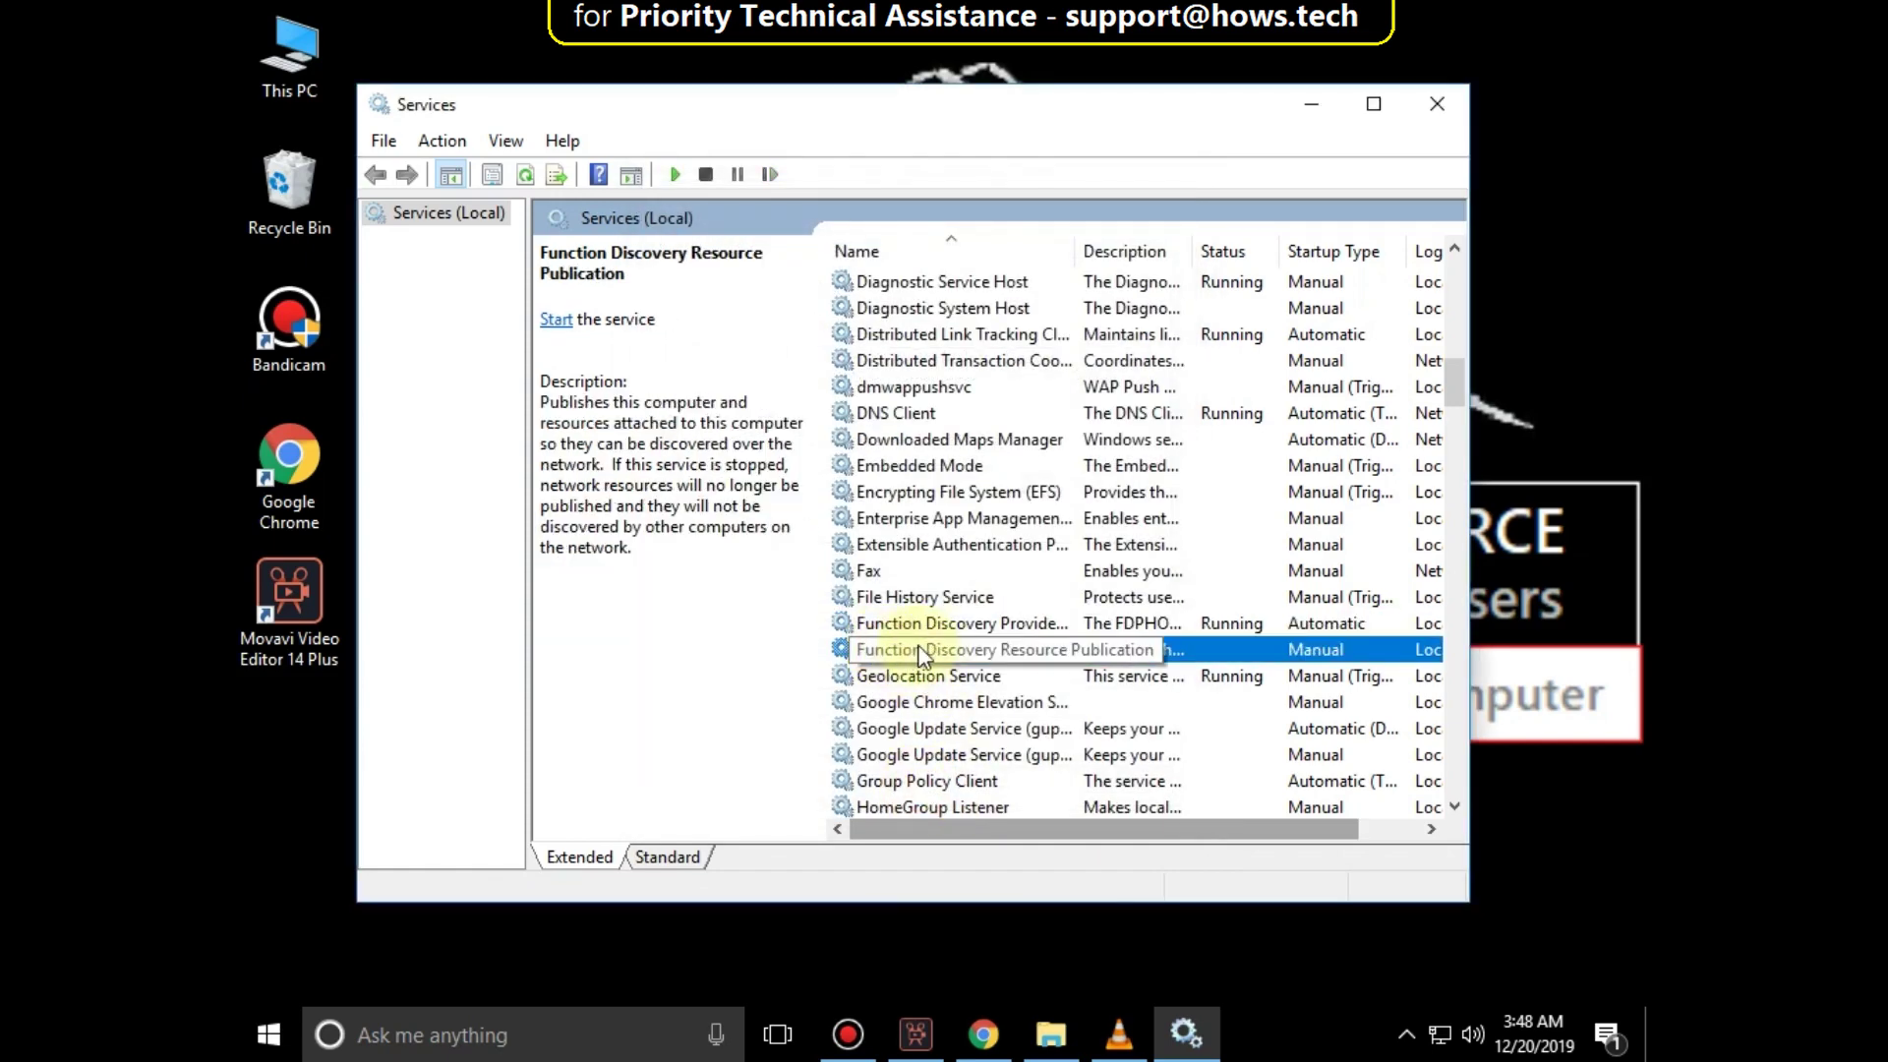
Set Function Discovery Resource Publication's startup type to Automatic in its properties, apply, and close
right_click(919, 650)
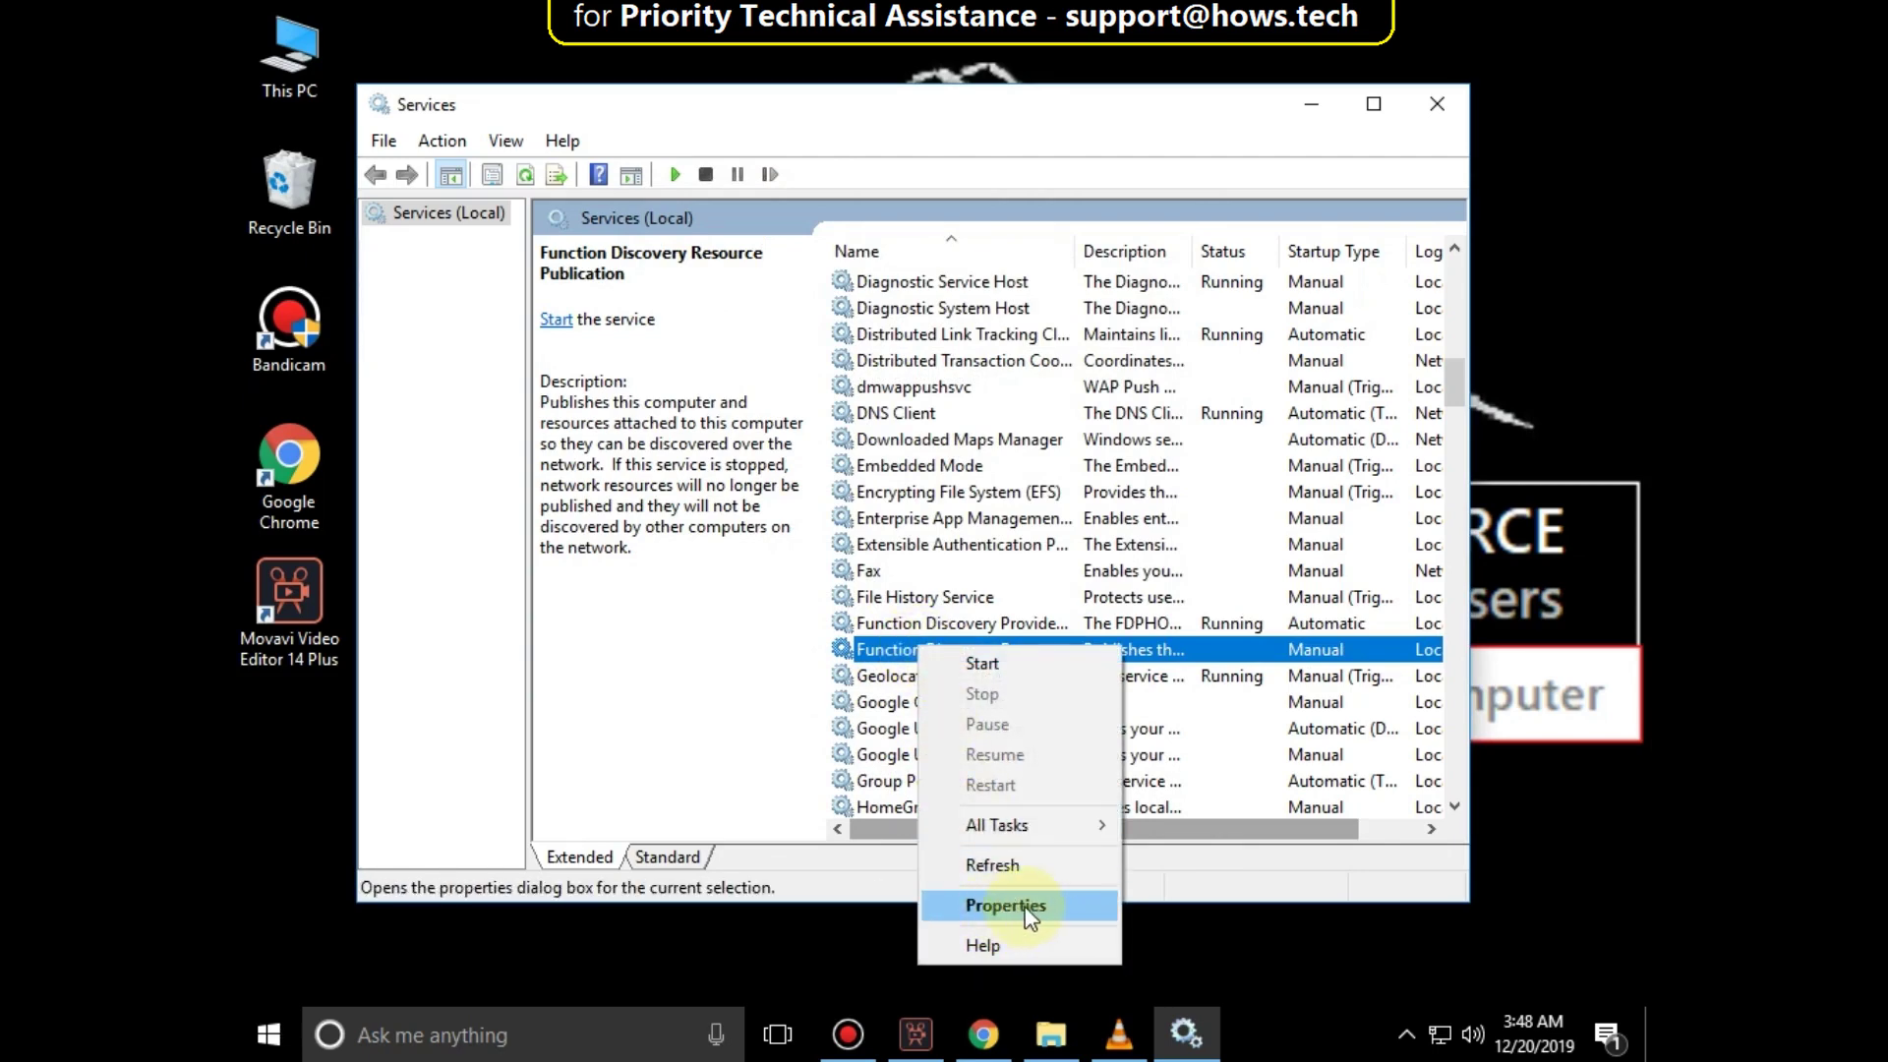
left_click(1026, 907)
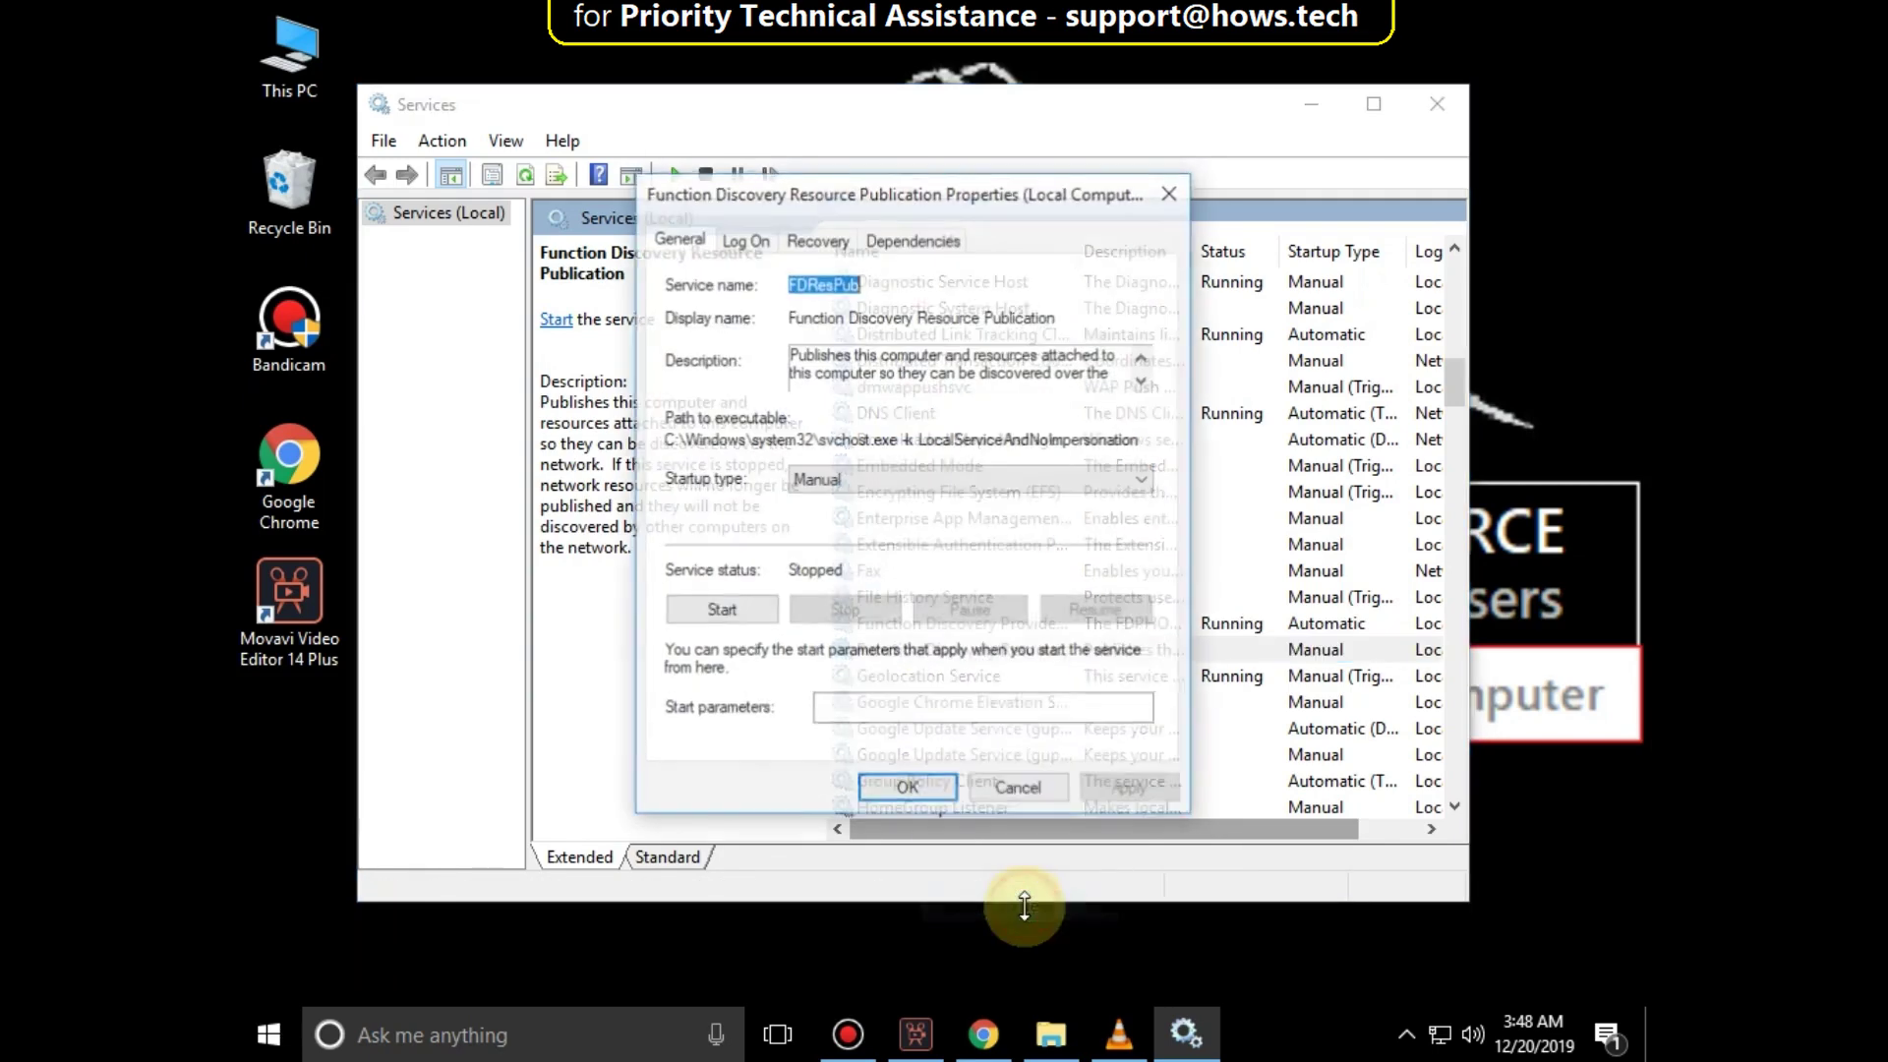
left_click(825, 482)
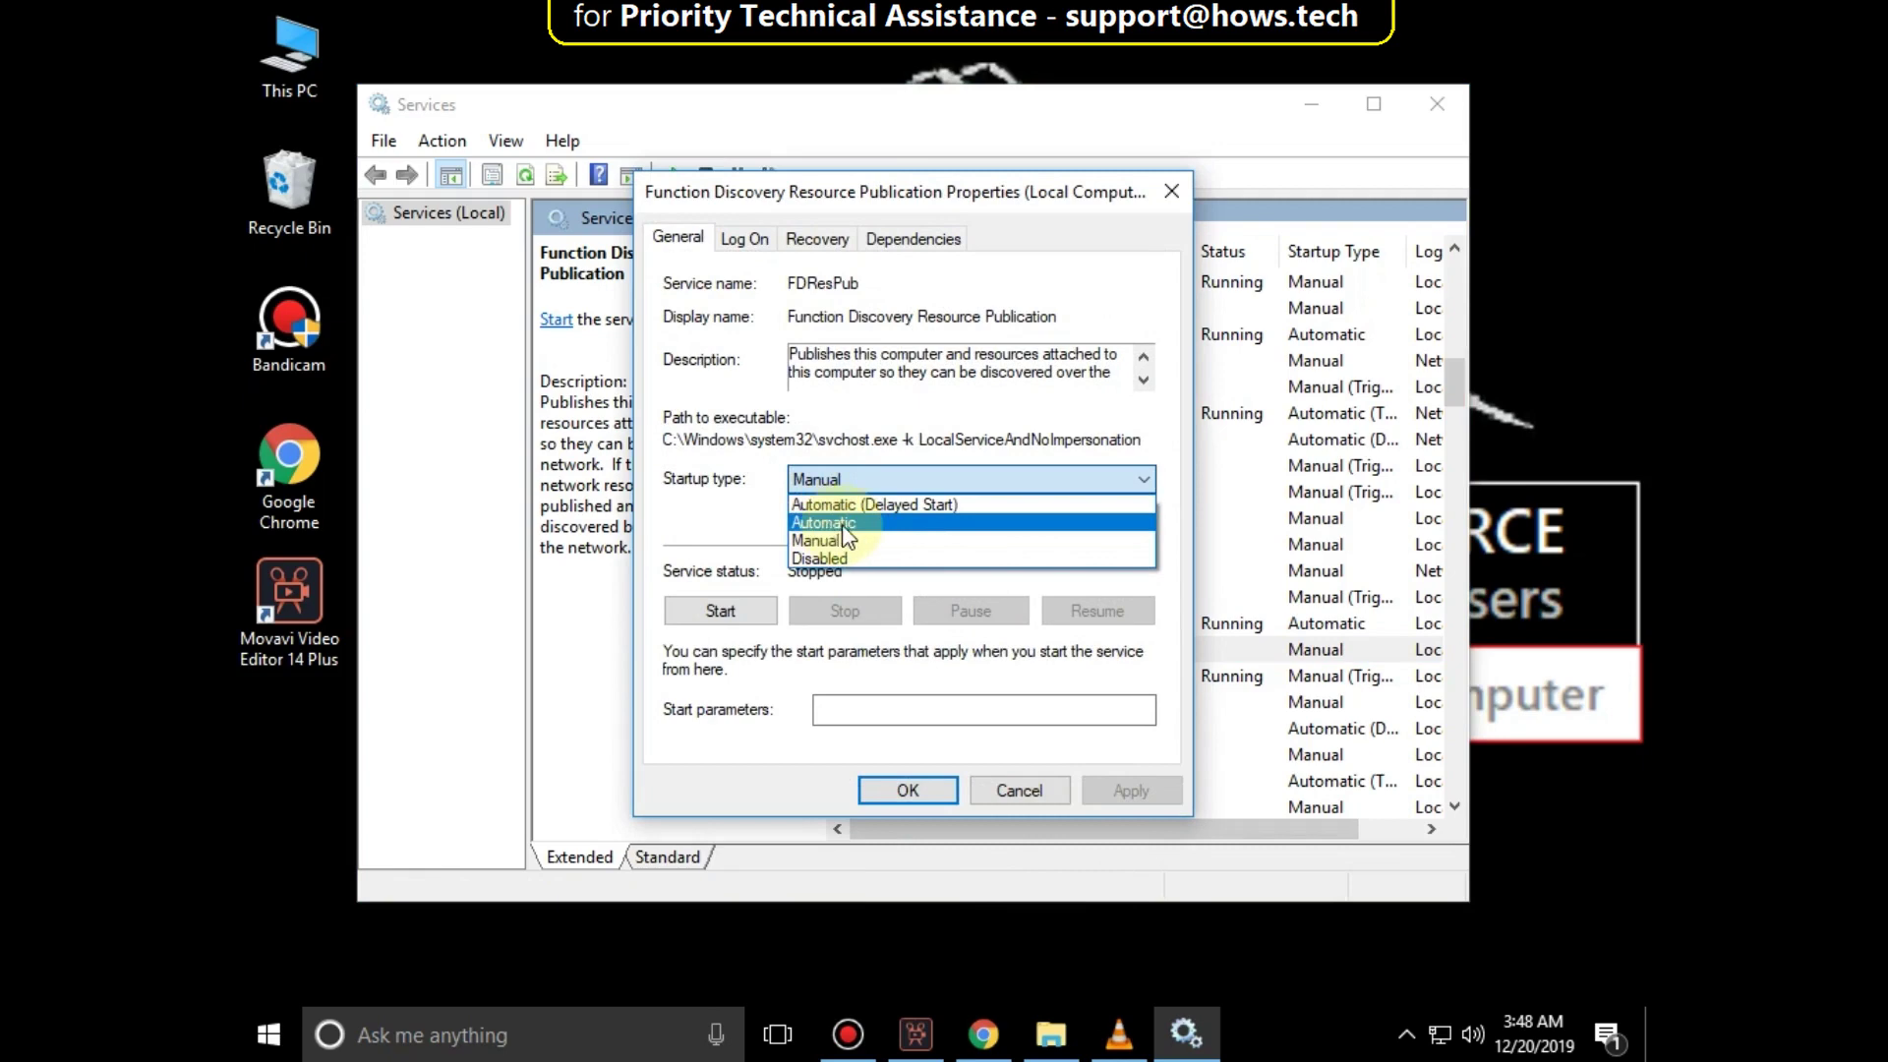
left_click(838, 526)
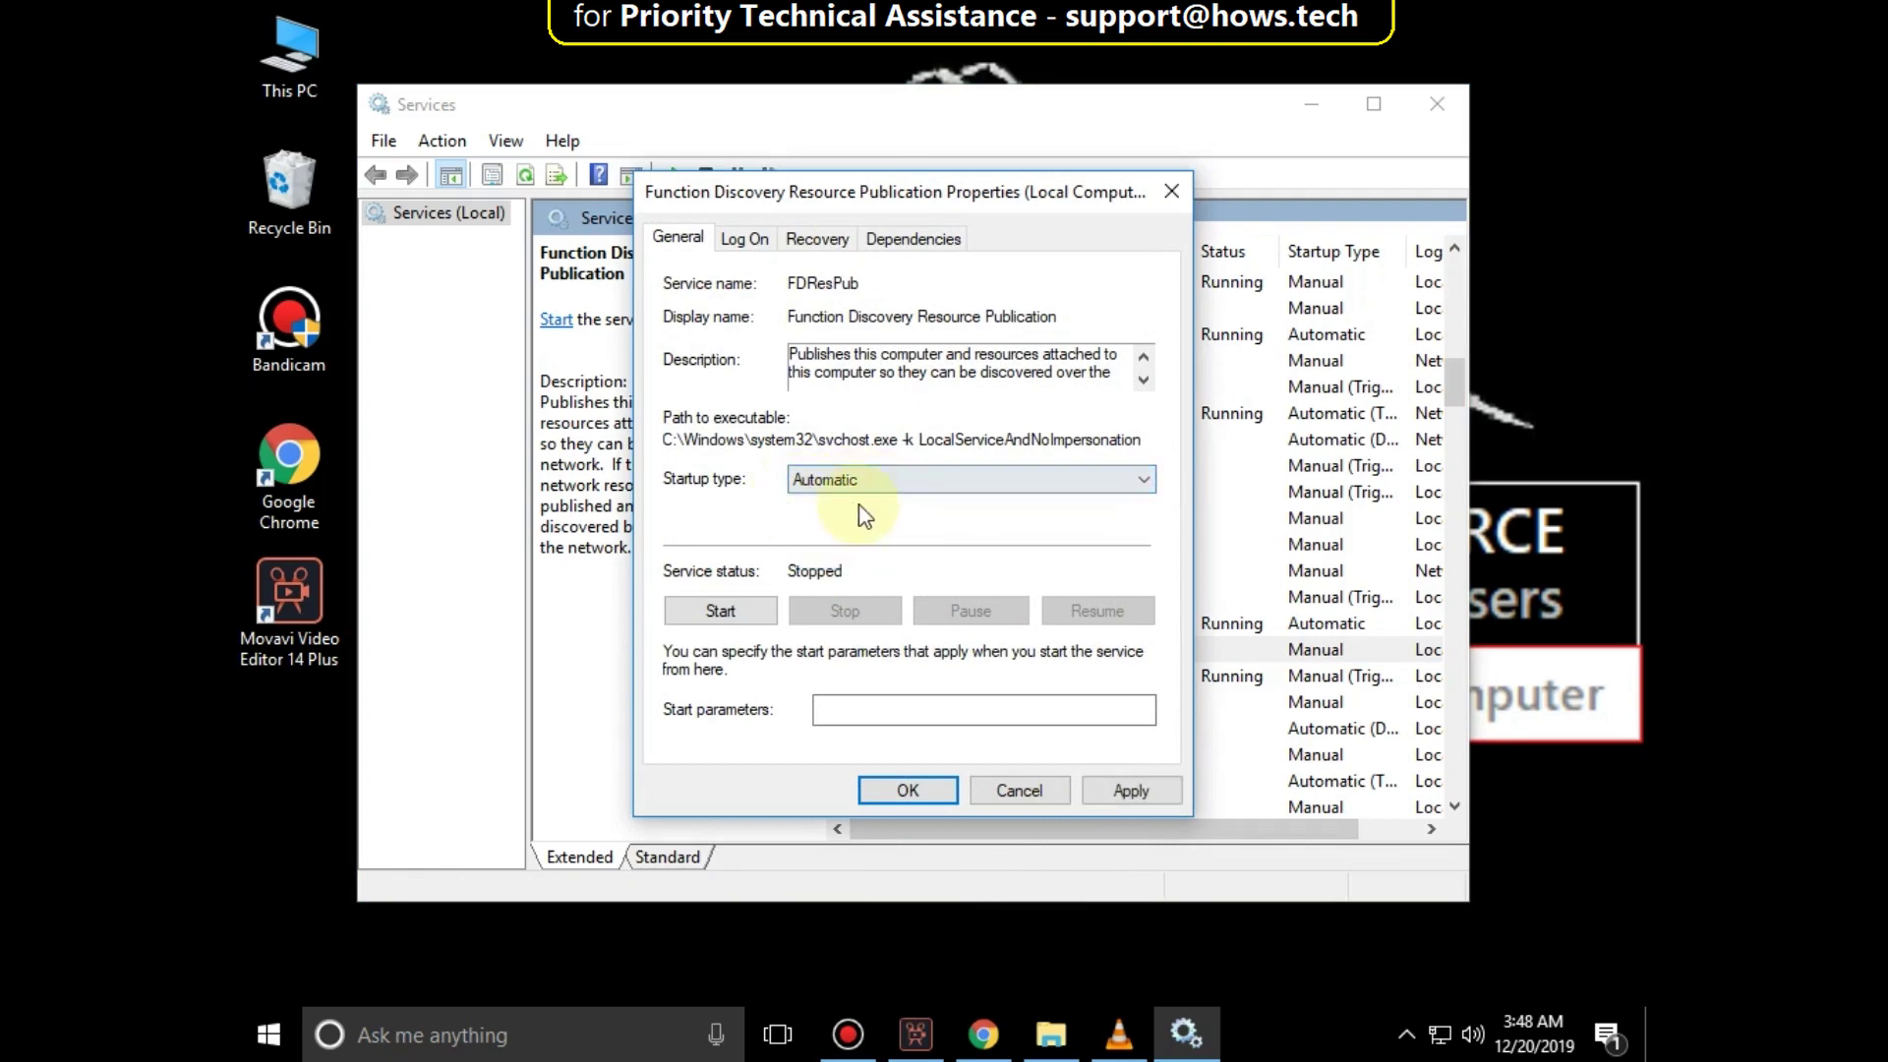
left_click(1130, 792)
left_click(908, 792)
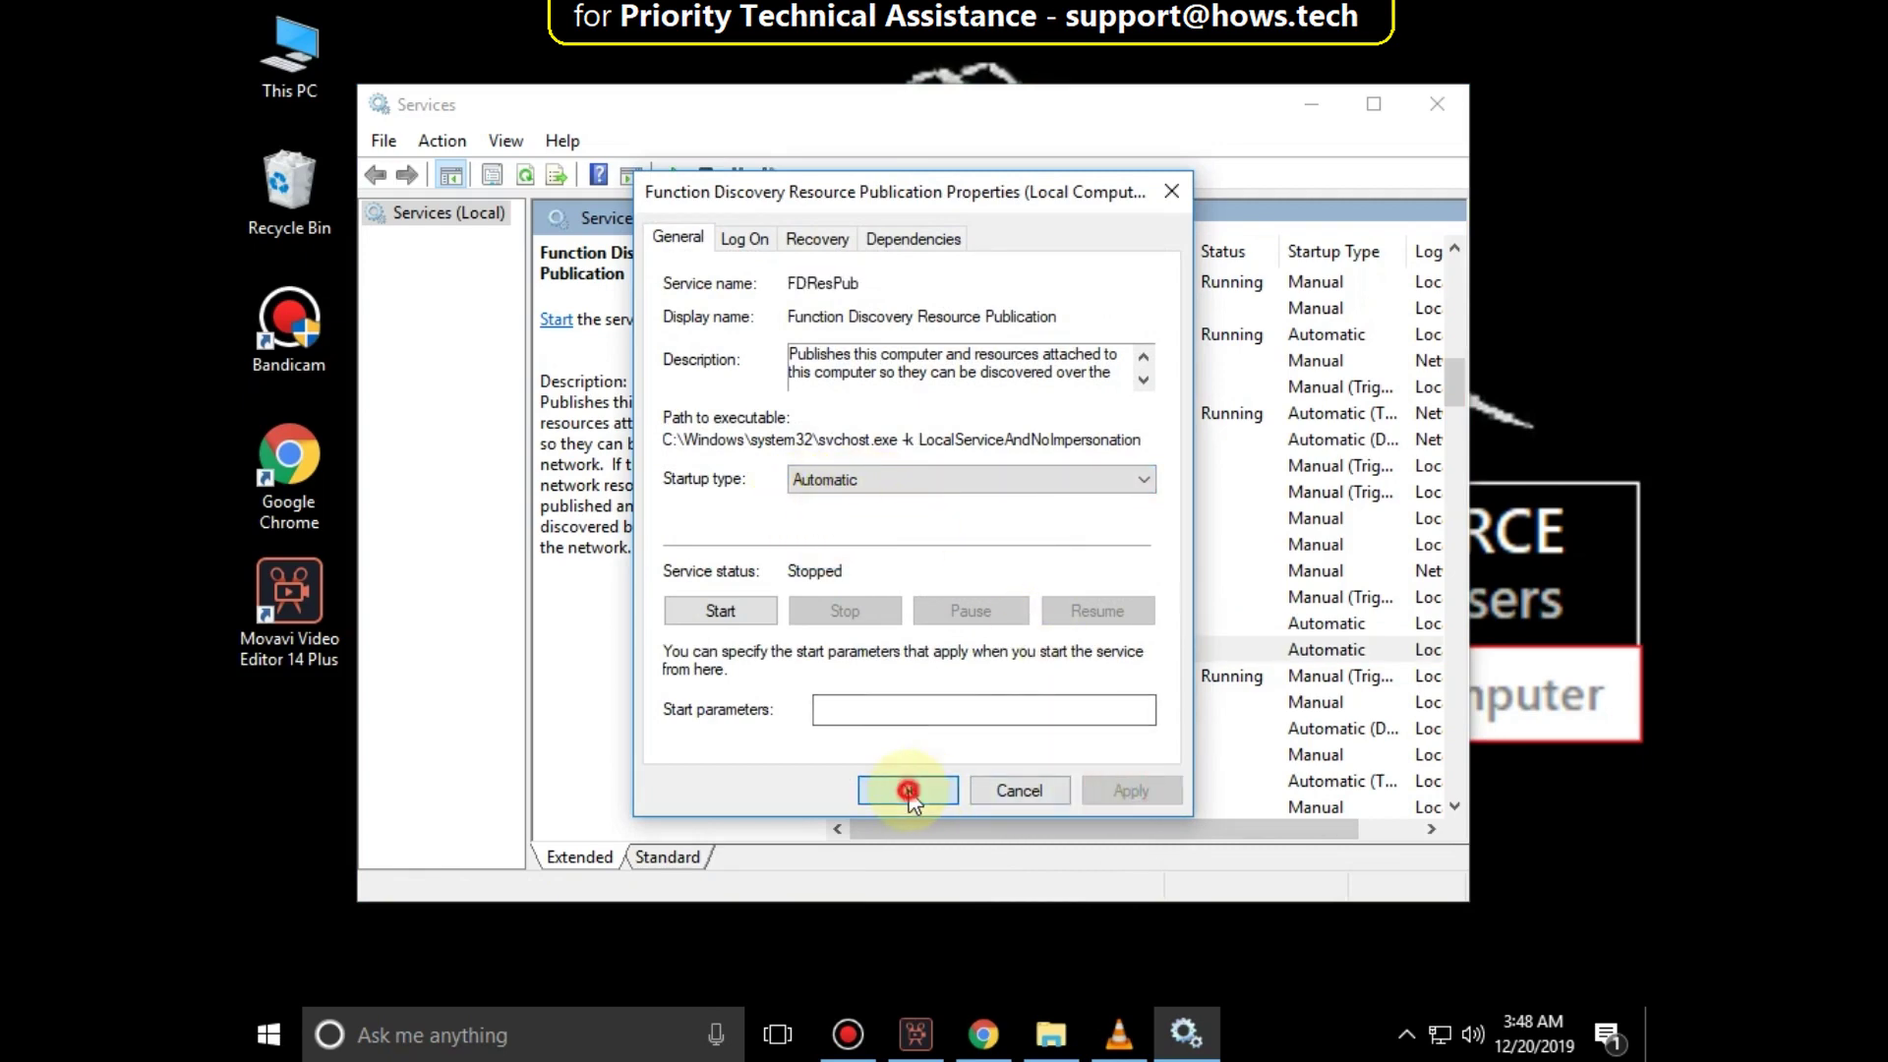